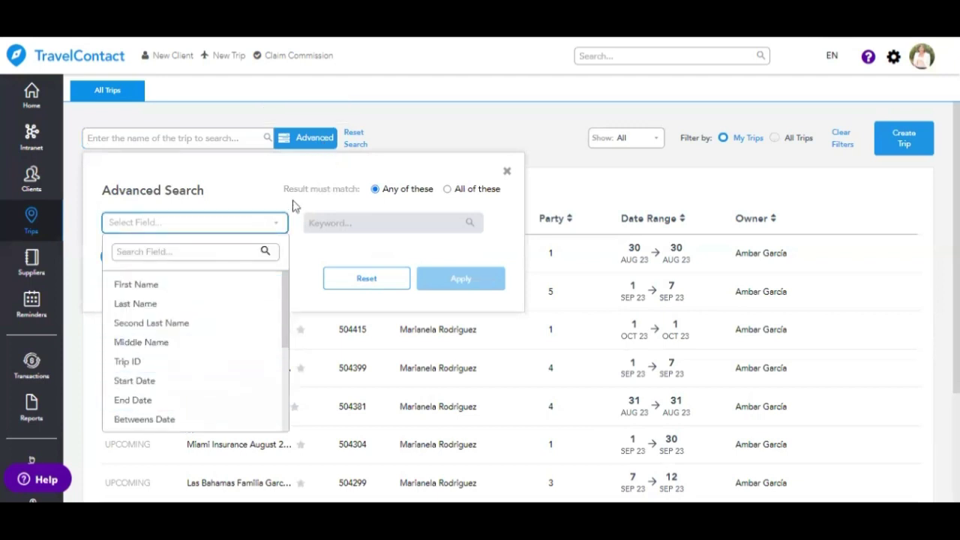
- Close the advanced trip search without applying any criteria and reset the search
{"action": "left_click", "coordinate": [268, 192]}
{"action": "left_click", "coordinate": [388, 137]}
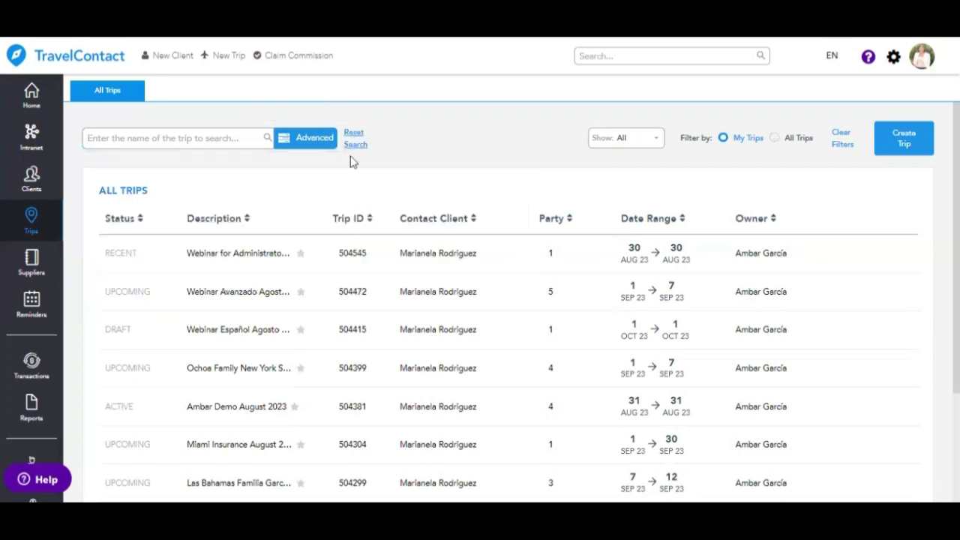
{"action": "left_click", "coordinate": [354, 142]}
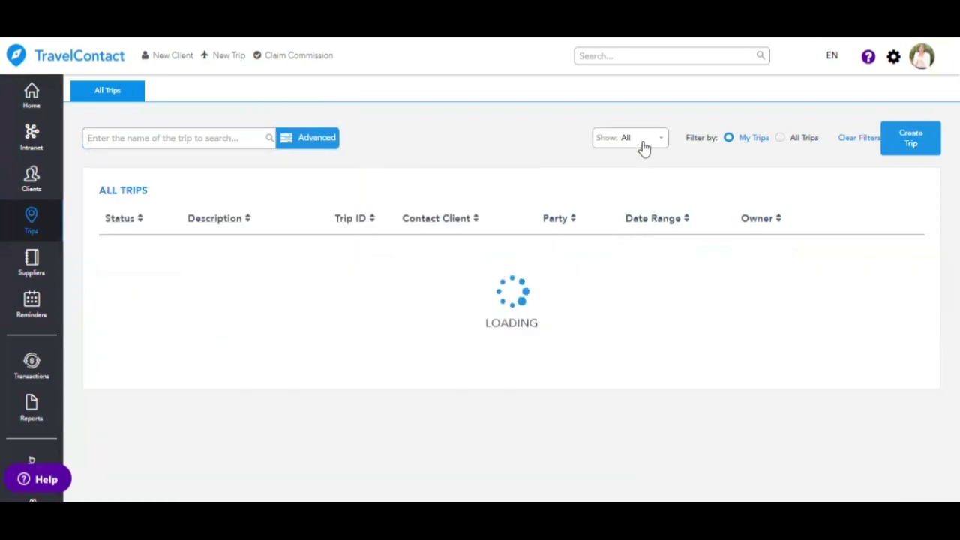
- Filter the trip list by Upcoming and Draft status, set it back to All for My Trips, and clear the filters
{"action": "left_click", "coordinate": [642, 141]}
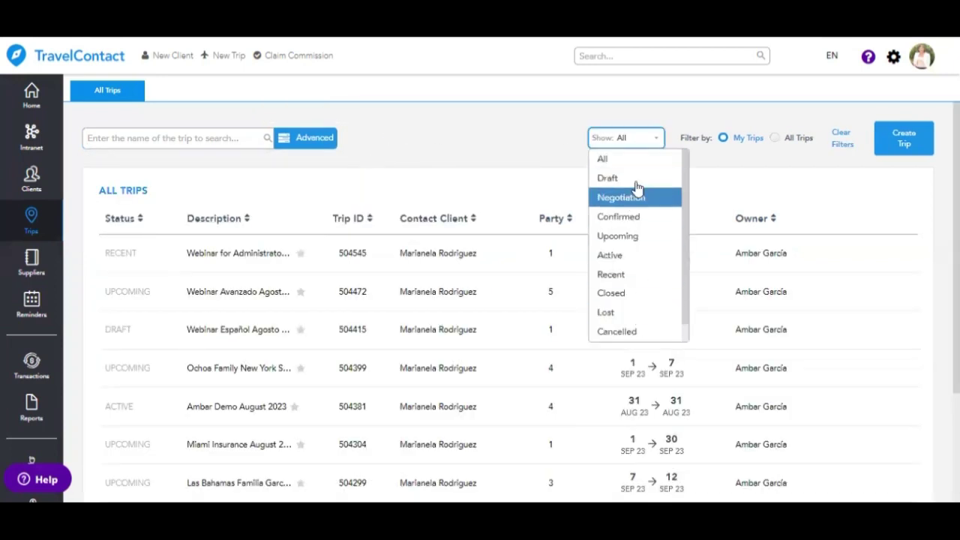
{"action": "left_click", "coordinate": [645, 236]}
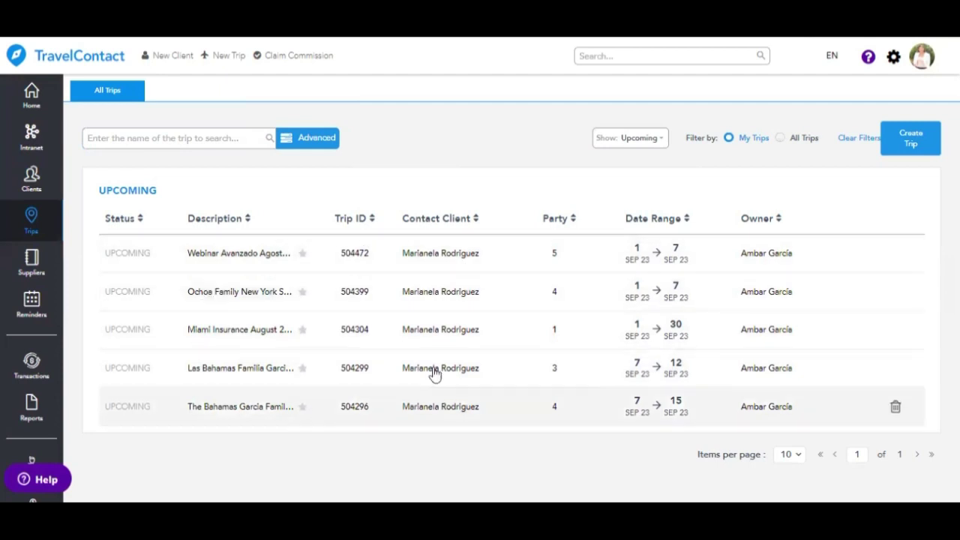
{"action": "left_click", "coordinate": [659, 142]}
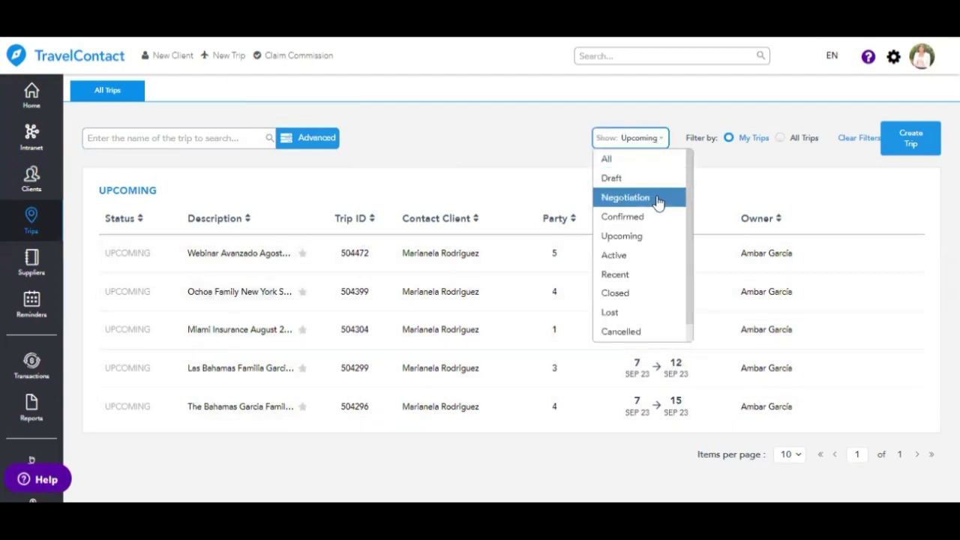
{"action": "left_click", "coordinate": [654, 180]}
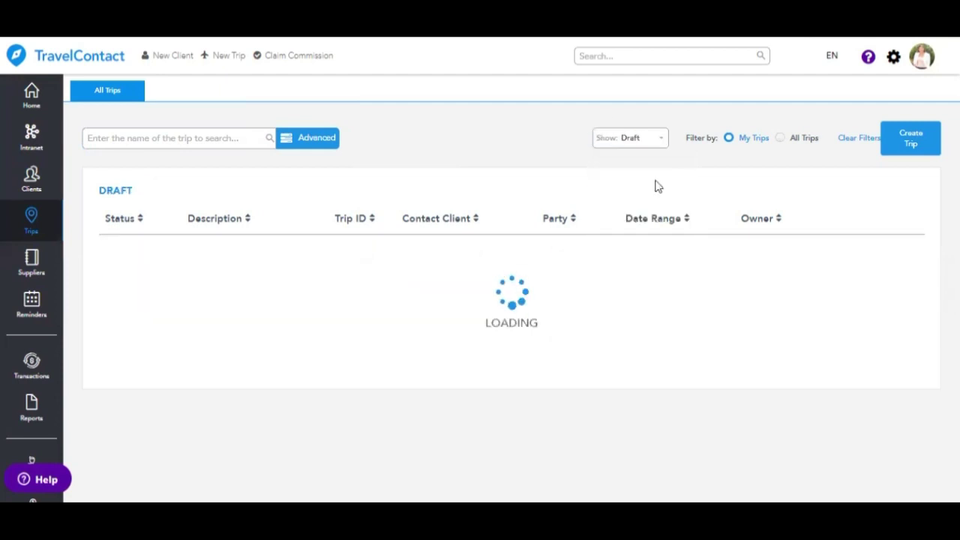
{"action": "left_click", "coordinate": [638, 144]}
{"action": "left_click", "coordinate": [636, 162]}
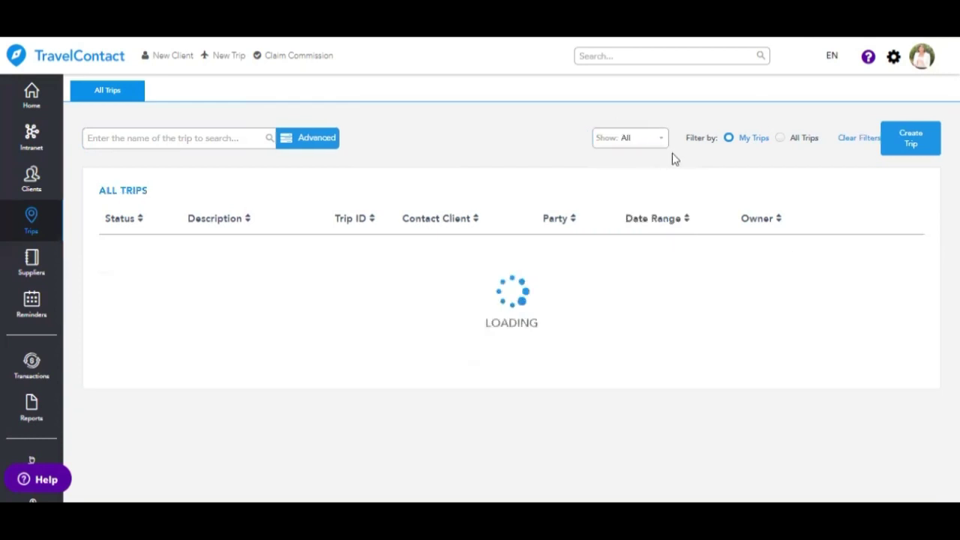
{"action": "left_click", "coordinate": [722, 138]}
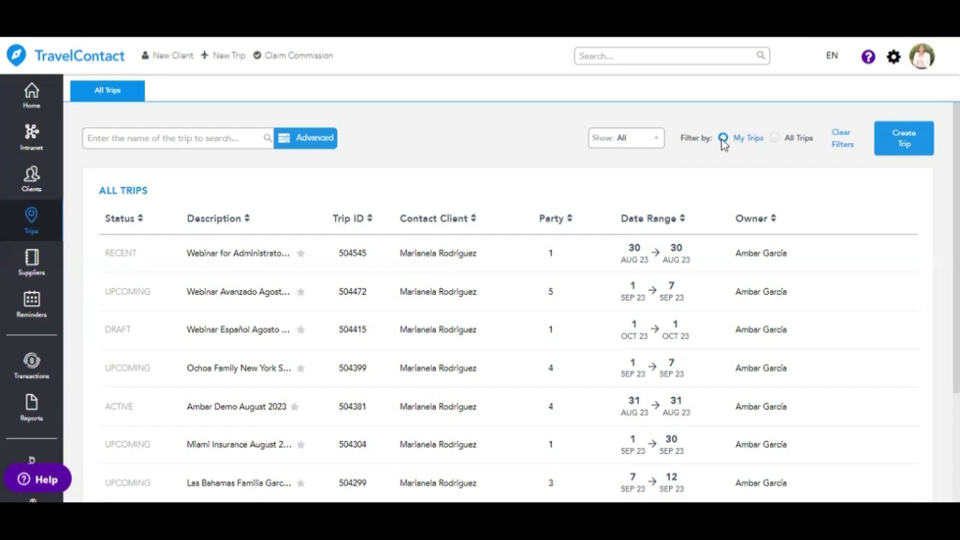
{"action": "left_click", "coordinate": [841, 141]}
- Start a new trip and name it "Advanced Webinar September 2023"
{"action": "left_click", "coordinate": [919, 141]}
{"action": "left_click", "coordinate": [433, 129]}
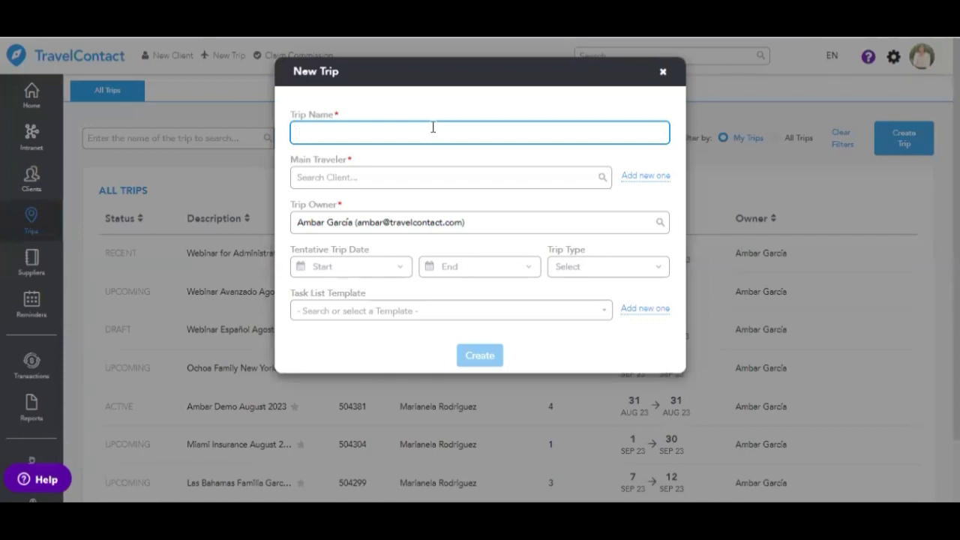
{"action": "type", "text": "Advanced "}
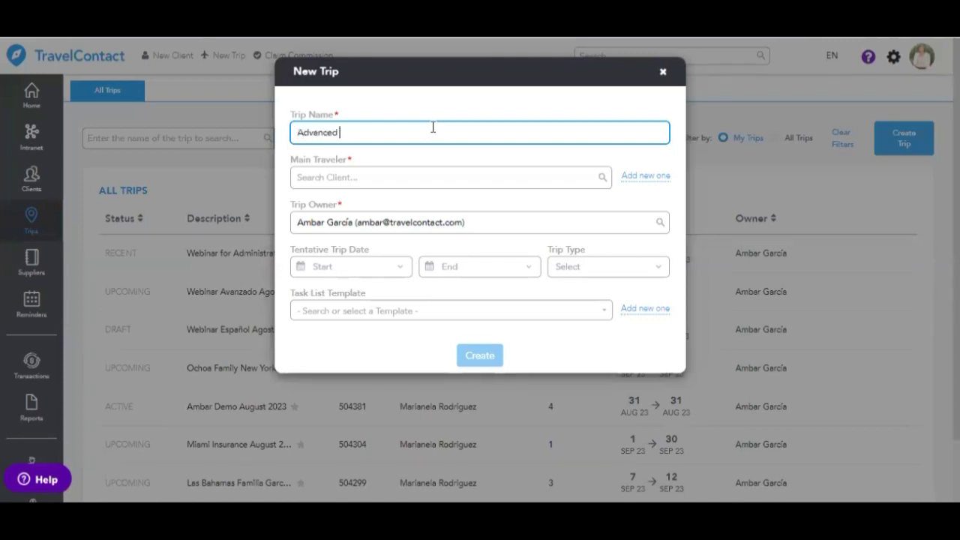
{"action": "type", "text": "Webinar August 2023"}
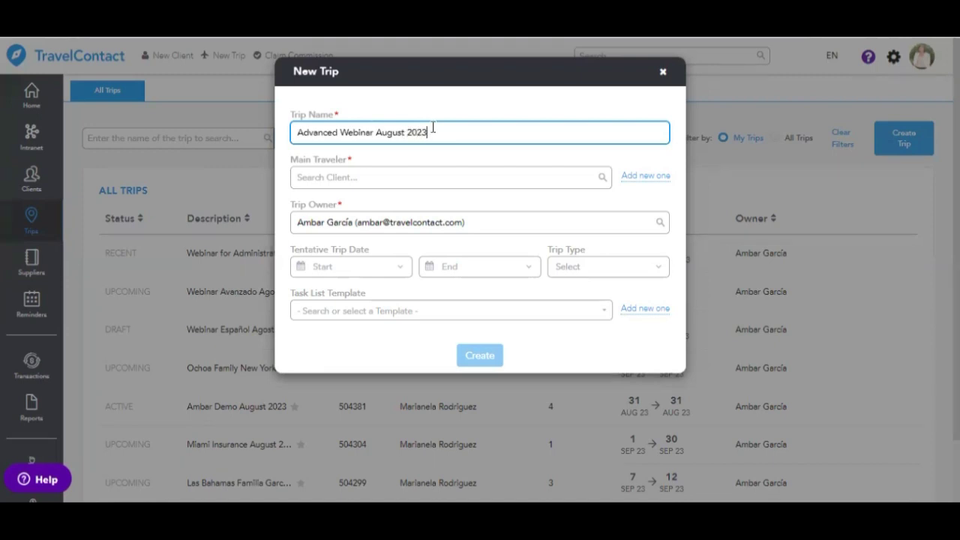
{"action": "double_click", "coordinate": [395, 131]}
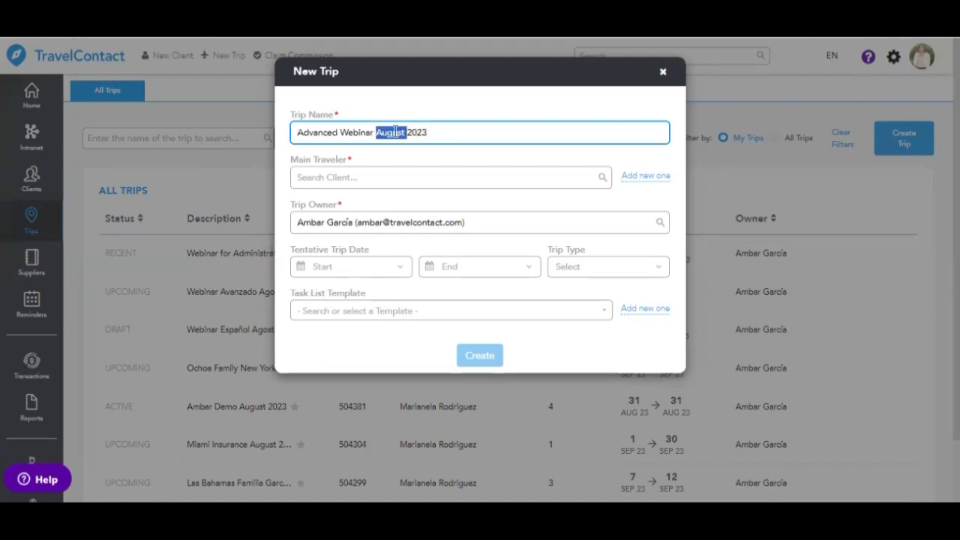
{"action": "type", "text": "September"}
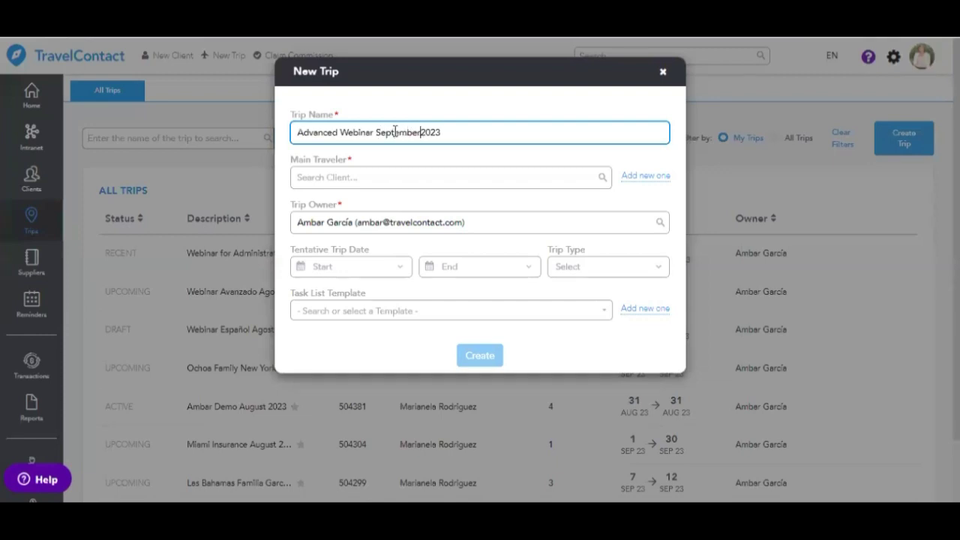
- Set the new trip's main traveler by choosing the existing client from the suggested names
{"action": "left_click", "coordinate": [367, 179]}
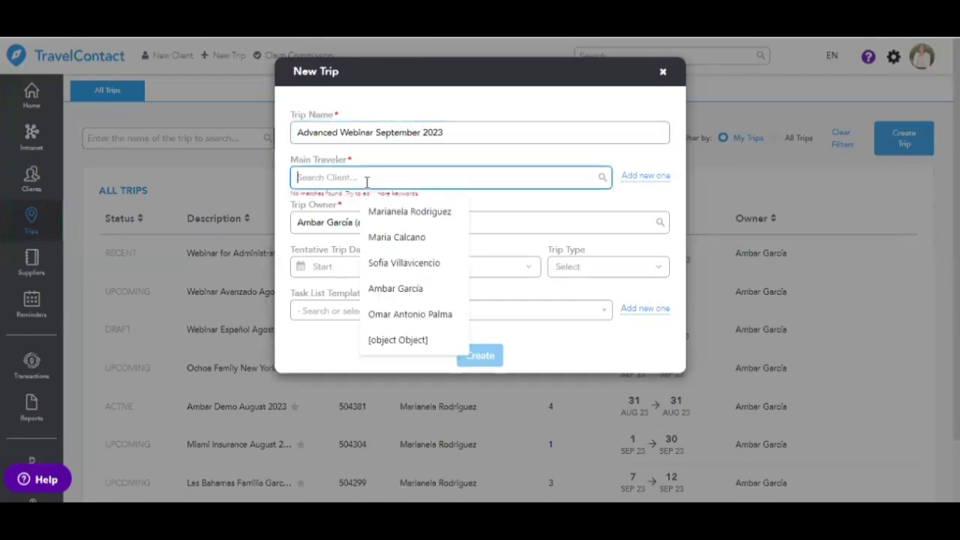
{"action": "left_click", "coordinate": [384, 213]}
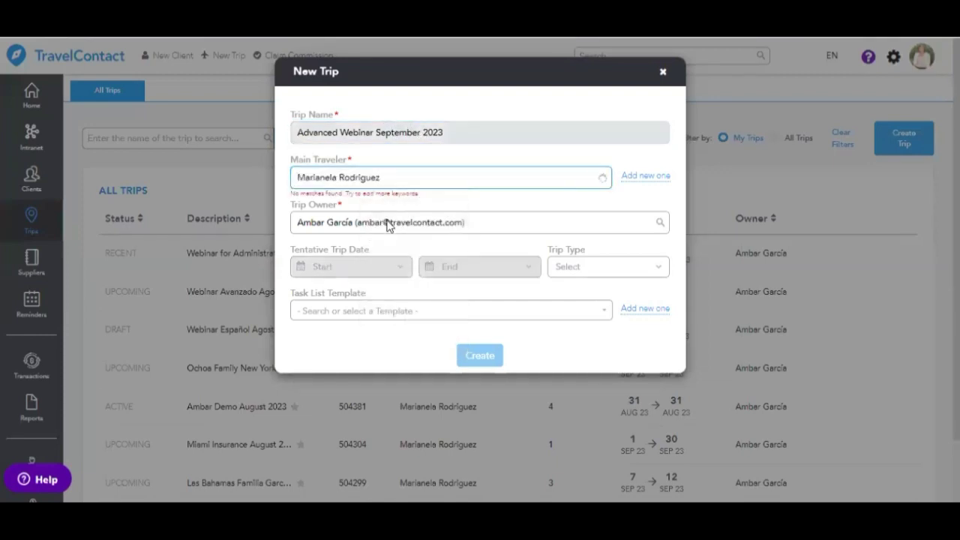
{"action": "left_click", "coordinate": [380, 243]}
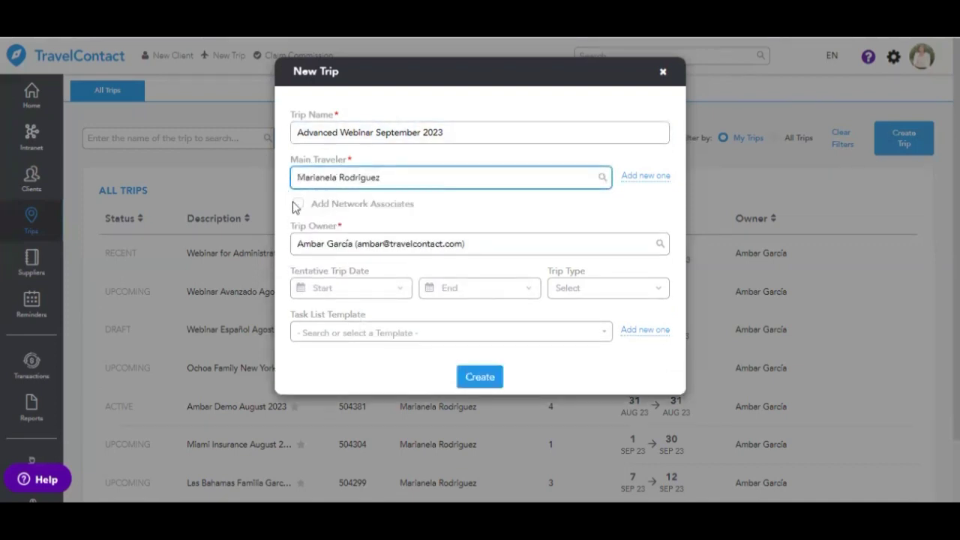
{"action": "left_click_drag", "start_coordinate": [309, 203], "coordinate": [420, 216]}
{"action": "left_click", "coordinate": [419, 217]}
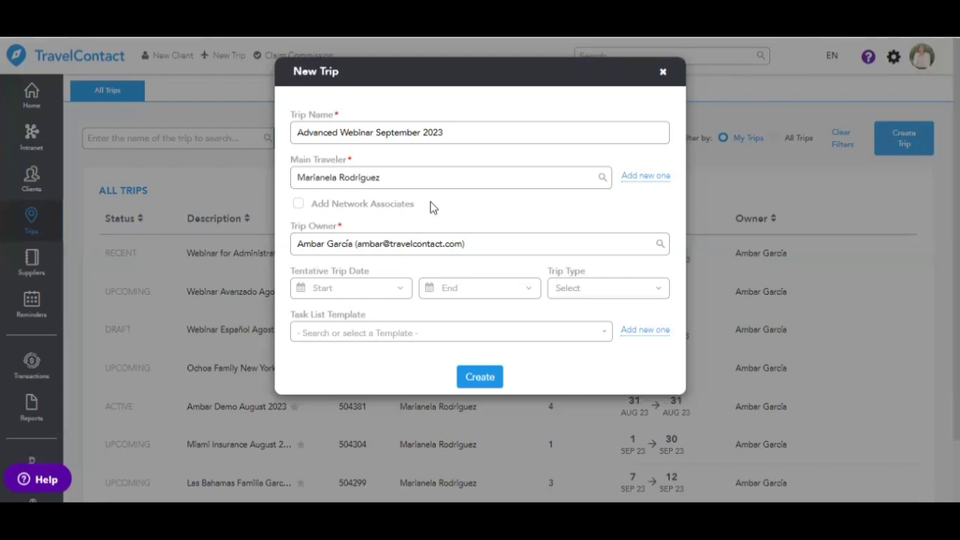
- Enable adding network associates and select one Husband / Wife and one Son / Daughter associate from the list
{"action": "left_click", "coordinate": [299, 204]}
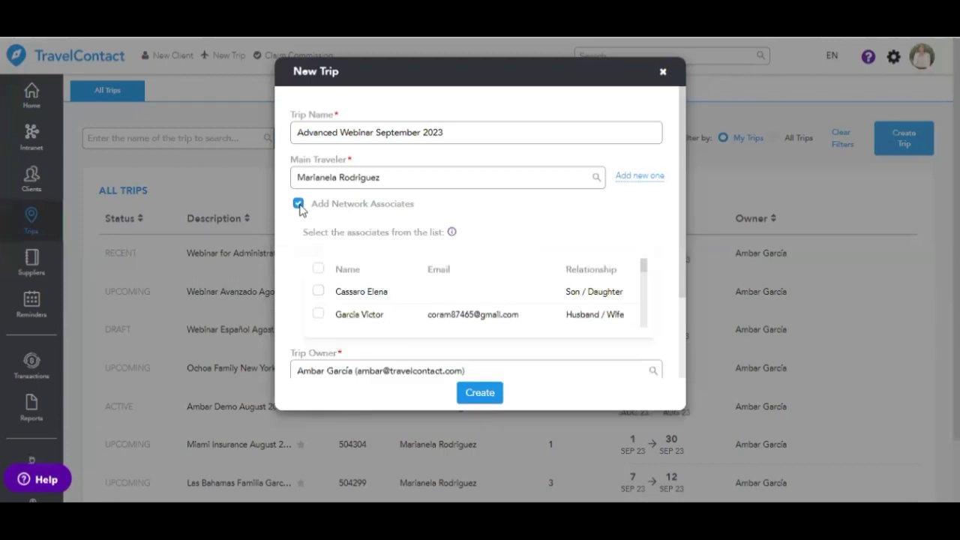
{"action": "scroll", "coordinate": [360, 293], "scroll_direction": "down", "scroll_amount": 2}
{"action": "scroll", "coordinate": [363, 294], "scroll_direction": "up", "scroll_amount": 2}
{"action": "left_click", "coordinate": [319, 315]}
{"action": "scroll", "coordinate": [339, 306], "scroll_direction": "down", "scroll_amount": 2}
{"action": "left_click", "coordinate": [318, 267]}
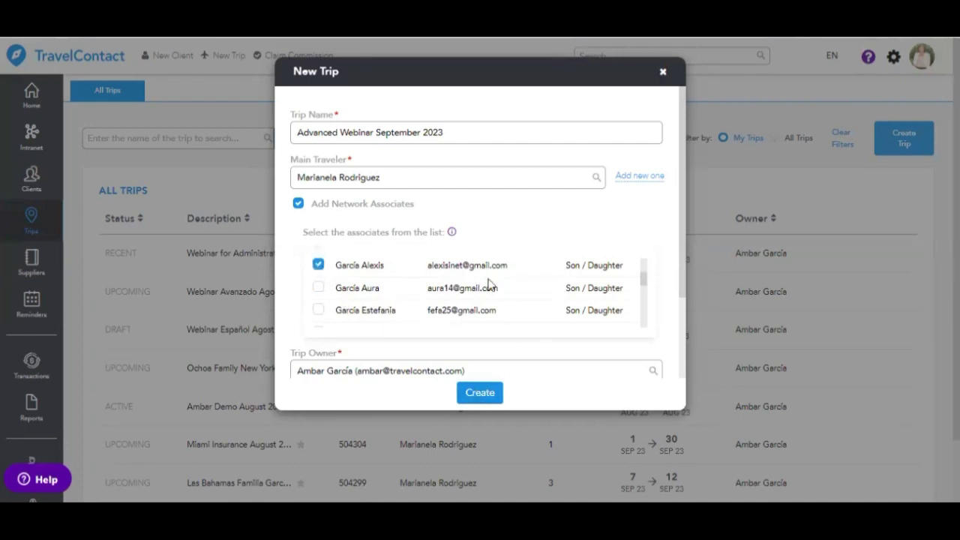
- Apply the "All trips" task list template to the new trip and proceed to its task list
{"action": "scroll", "coordinate": [540, 225], "scroll_direction": "down", "scroll_amount": 2}
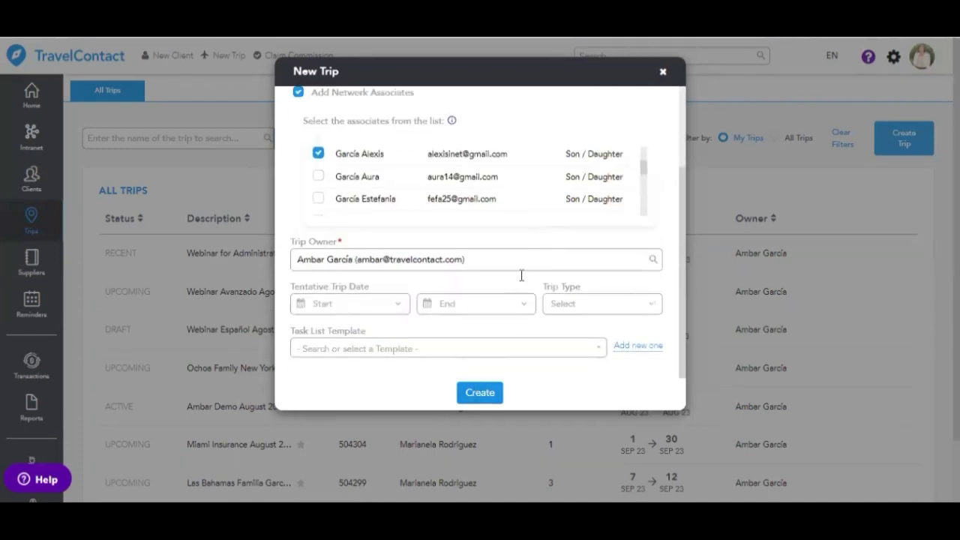
{"action": "left_click", "coordinate": [536, 351]}
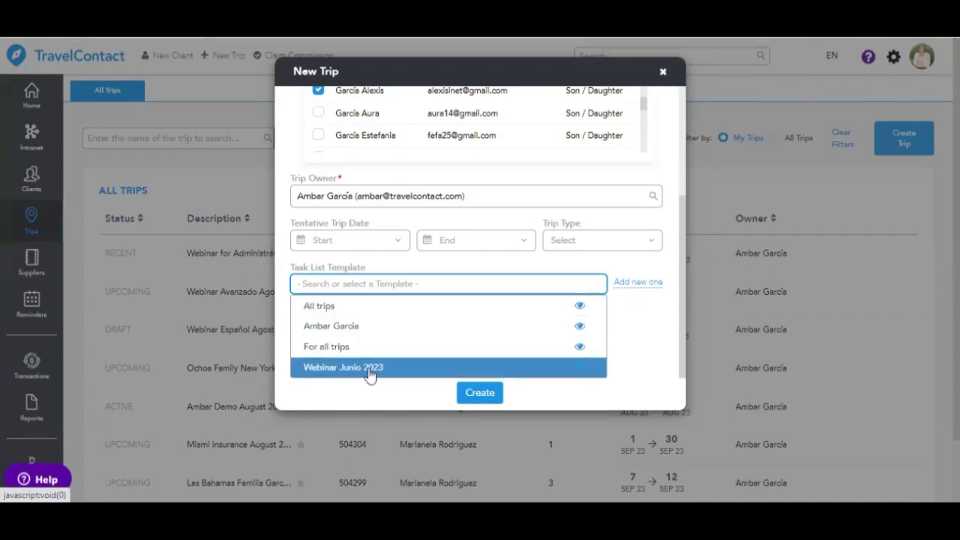
{"action": "left_click", "coordinate": [388, 309]}
{"action": "left_click", "coordinate": [470, 392]}
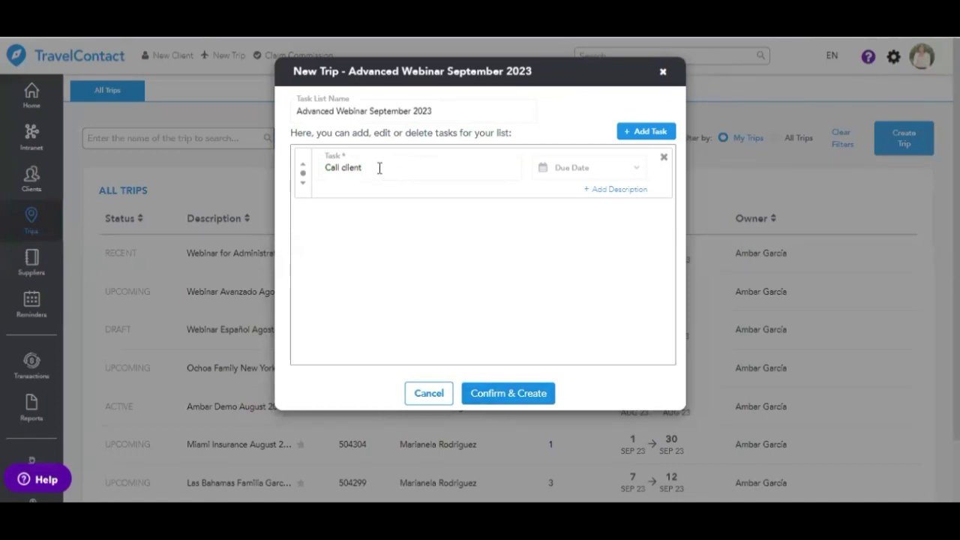
- Add a second task "Send the itinerary" to the task list and confirm the trip's creation
{"action": "left_click", "coordinate": [639, 140]}
{"action": "left_click", "coordinate": [390, 226]}
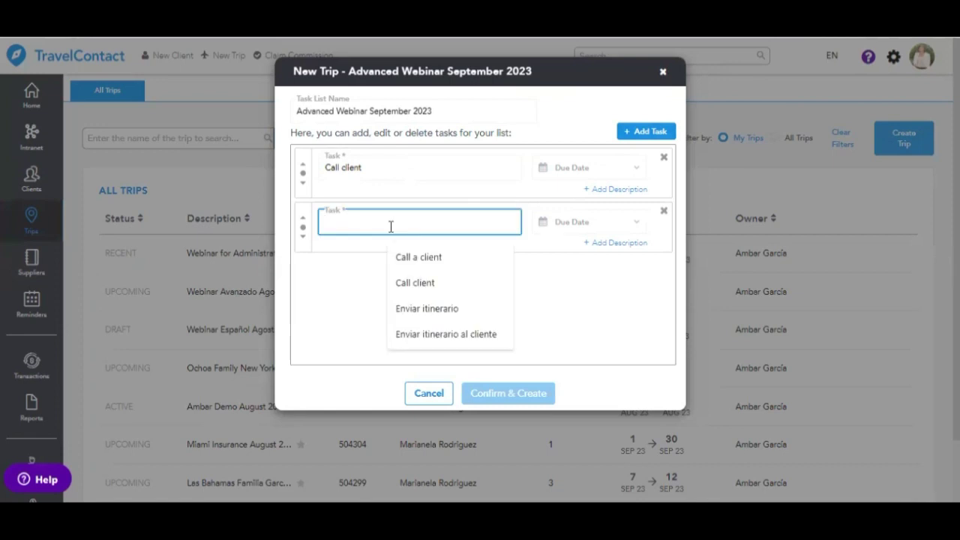
{"action": "type", "text": "Send the itinerary"}
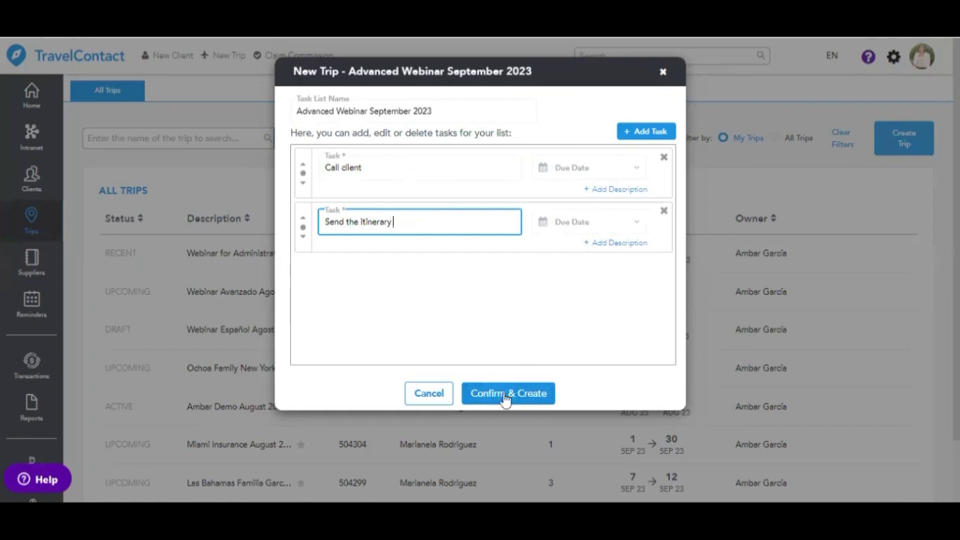
{"action": "left_click", "coordinate": [529, 397]}
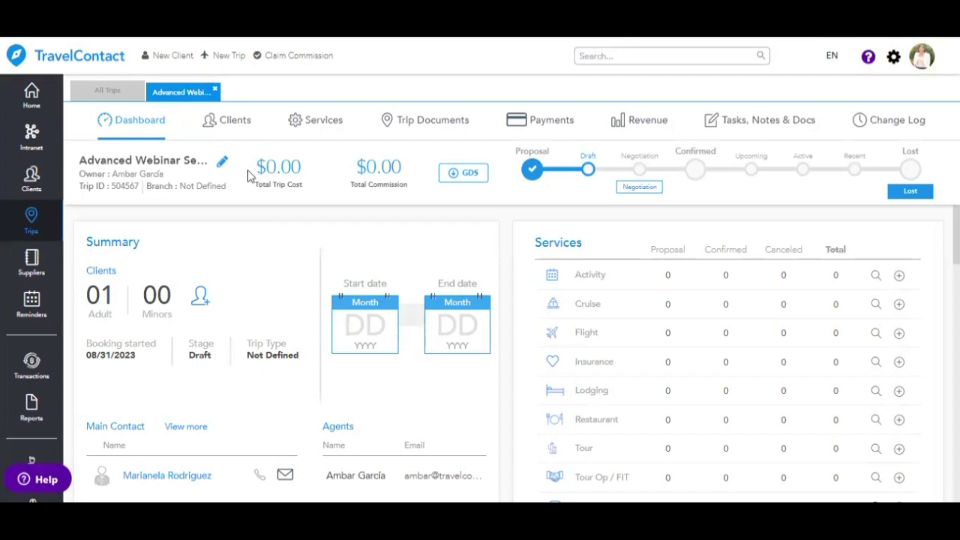
- Remove the first listed sub-traveler from the trip's clients and view the actions available for the main traveler
{"action": "left_click", "coordinate": [233, 124]}
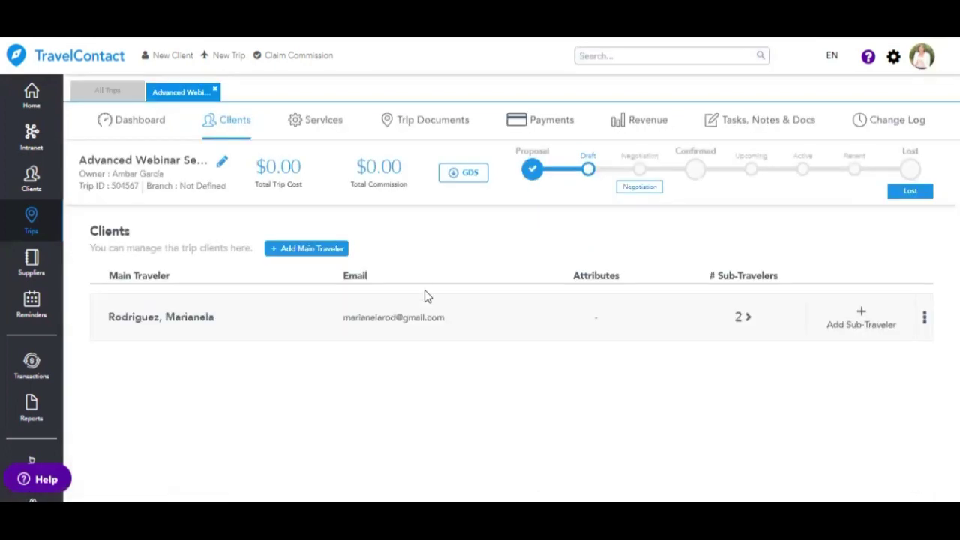
{"action": "left_click", "coordinate": [746, 320]}
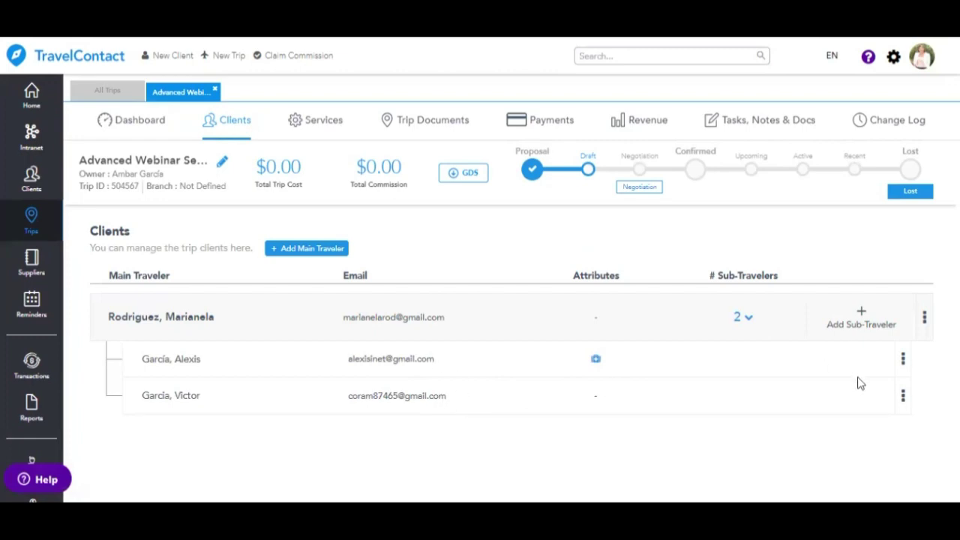
{"action": "left_click", "coordinate": [902, 362]}
{"action": "left_click", "coordinate": [832, 420]}
{"action": "left_click", "coordinate": [501, 177]}
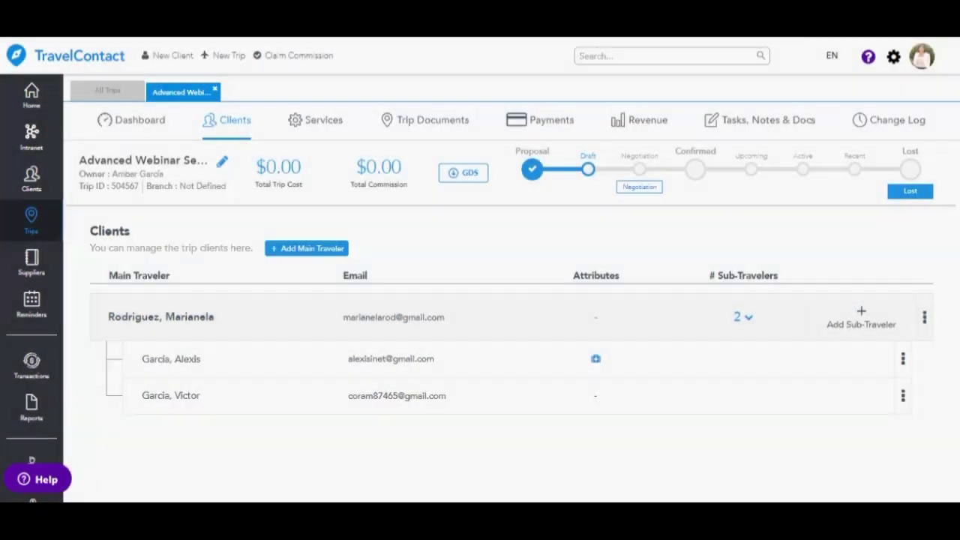
{"action": "left_click", "coordinate": [924, 318]}
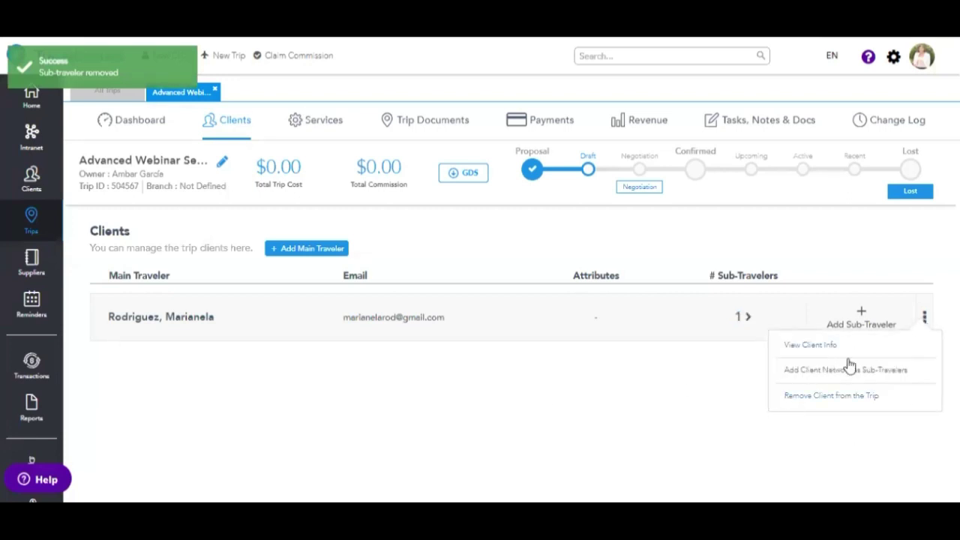
{"action": "left_click", "coordinate": [563, 366]}
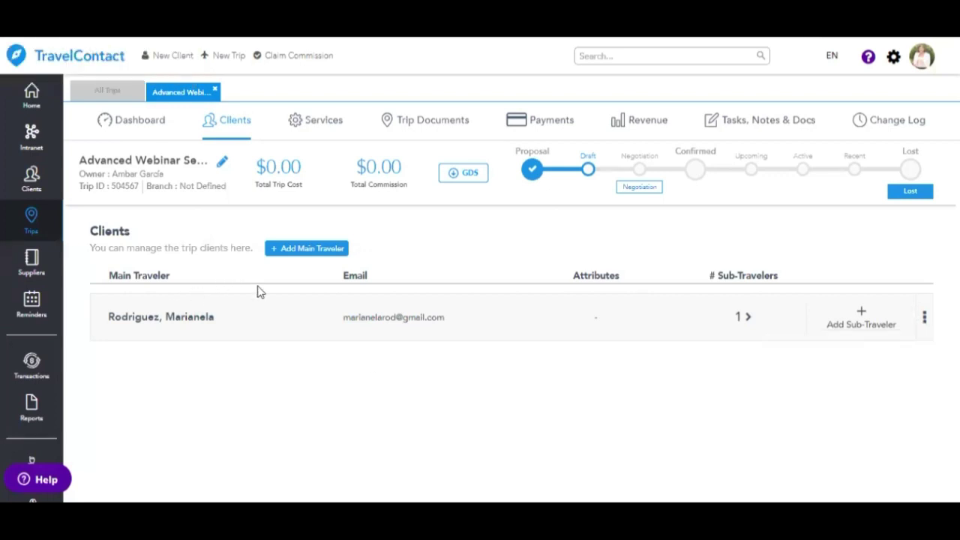
- Find two existing clients by name and add both to the trip as main travelers
{"action": "left_click", "coordinate": [306, 249]}
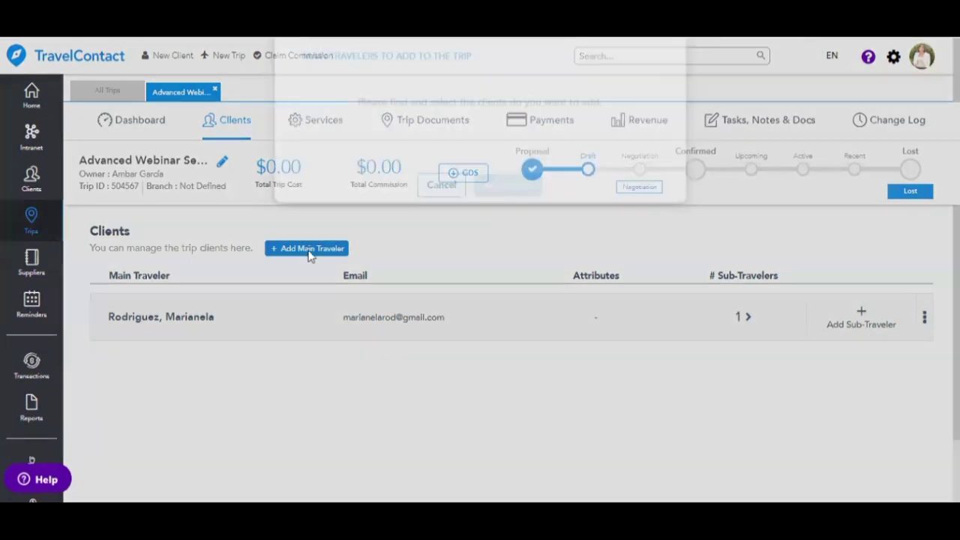
{"action": "left_click", "coordinate": [408, 107]}
{"action": "type", "text": "au"}
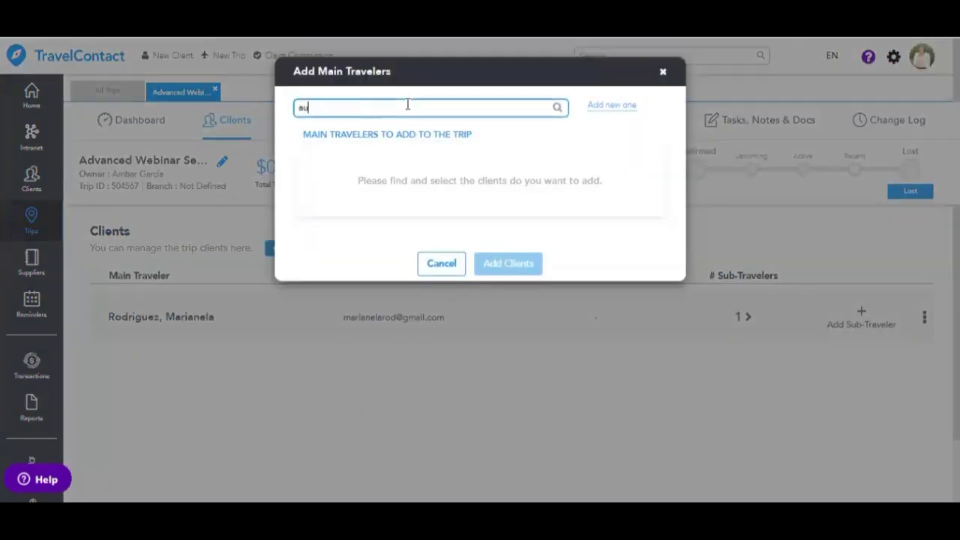
{"action": "type", "text": "ra gar"}
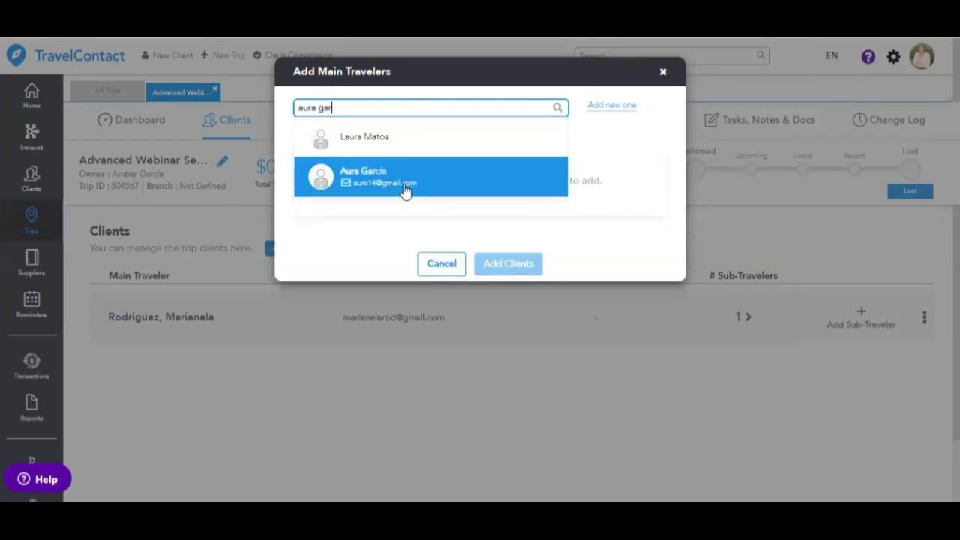
{"action": "left_click", "coordinate": [403, 188]}
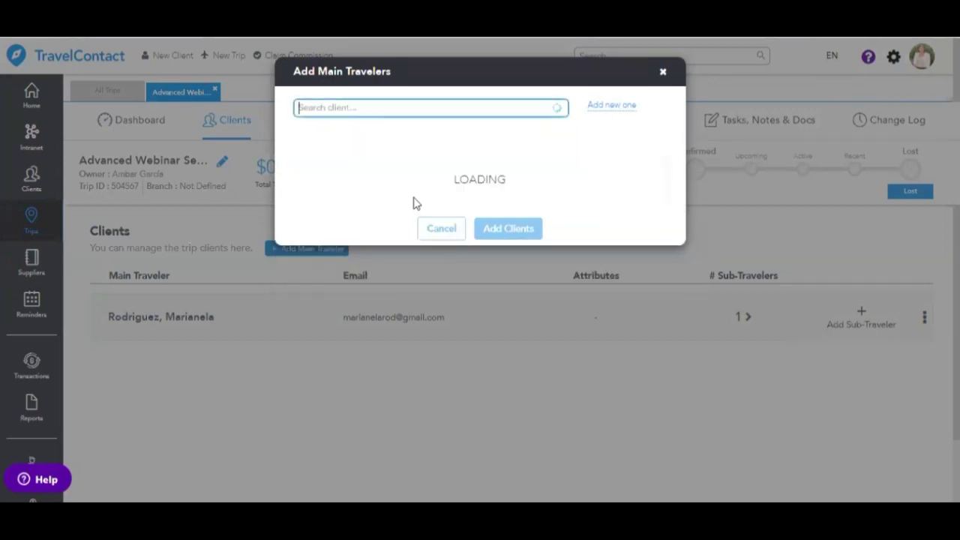
{"action": "type", "text": "estefania"}
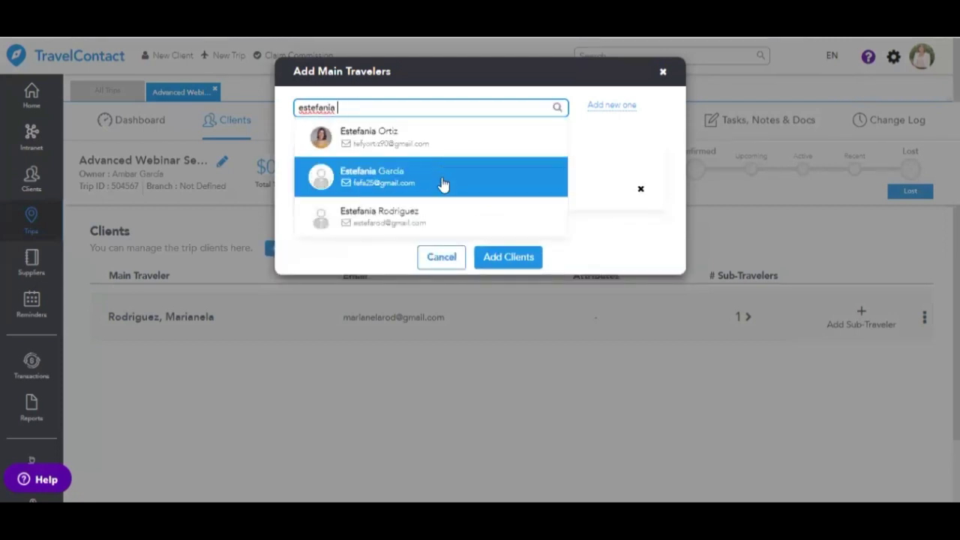
{"action": "left_click", "coordinate": [437, 217]}
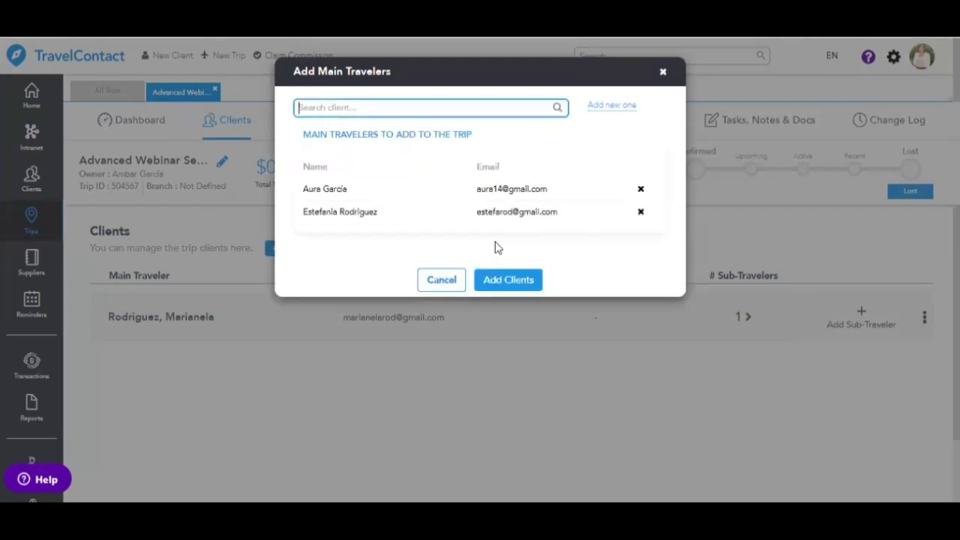
{"action": "left_click", "coordinate": [512, 283]}
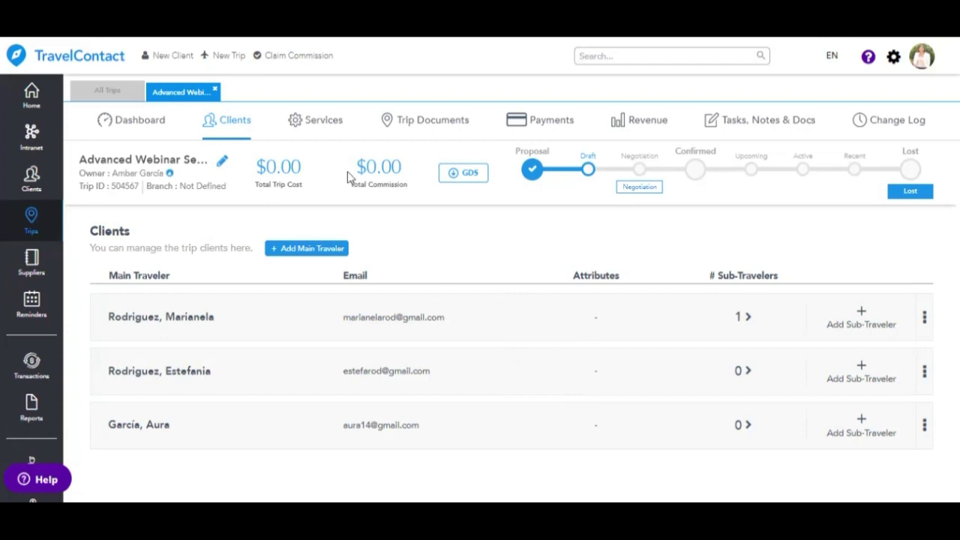
- Start a new flight service for the trip and choose AA - American Airlines as its airline
{"action": "left_click", "coordinate": [316, 126]}
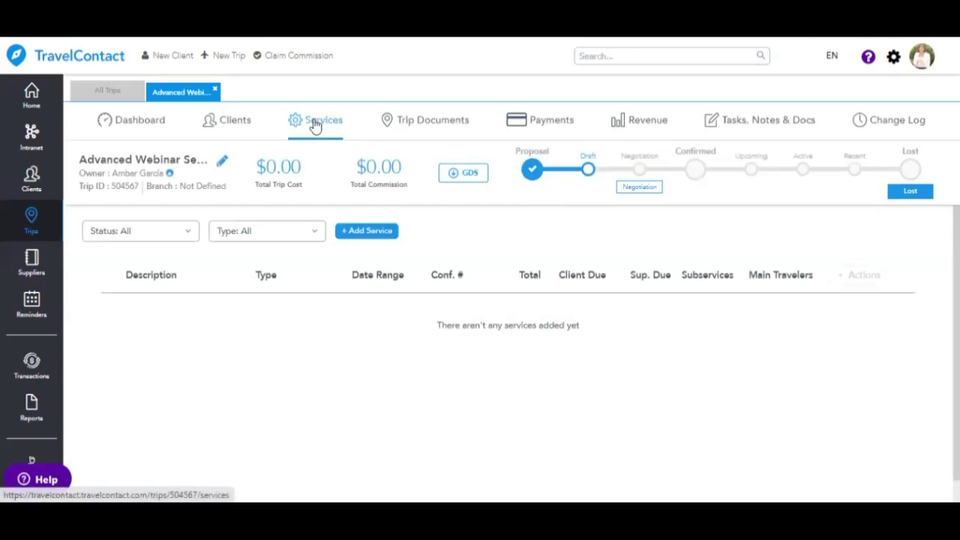
{"action": "left_click", "coordinate": [388, 234]}
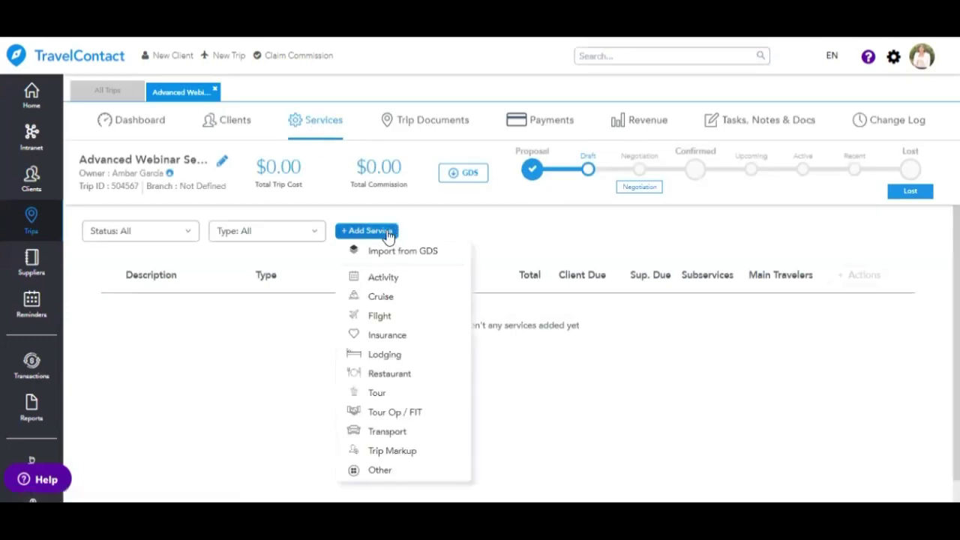
{"action": "left_click", "coordinate": [380, 317]}
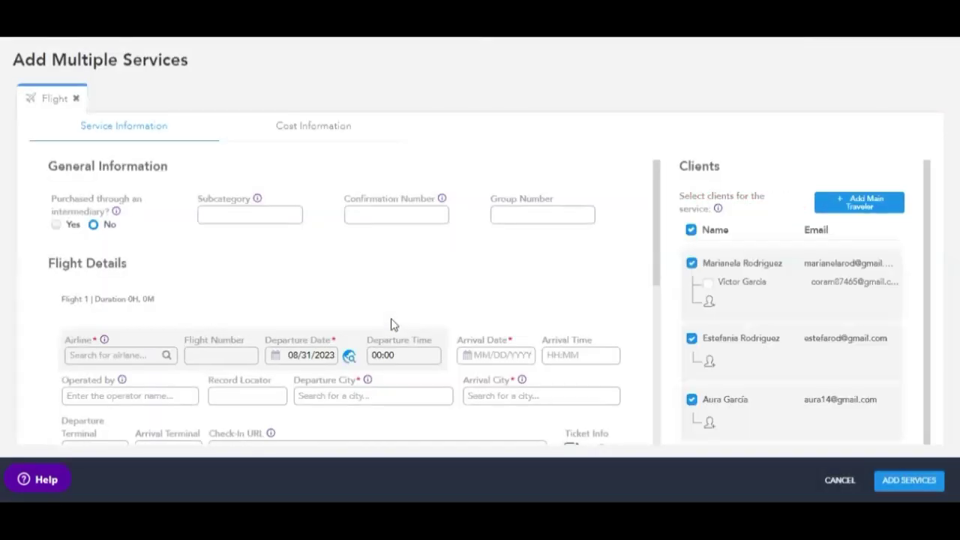
{"action": "left_click", "coordinate": [134, 353]}
{"action": "type", "text": "american"}
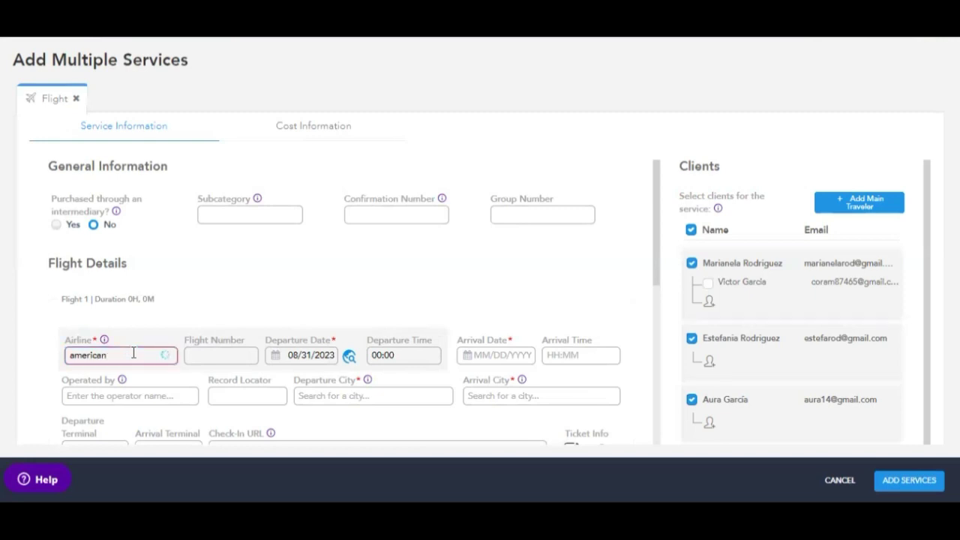
{"action": "left_click", "coordinate": [120, 393]}
- Set both the flight's departure date and arrival date to 09/07/2023
{"action": "left_click", "coordinate": [321, 355]}
{"action": "scroll", "coordinate": [321, 341], "scroll_direction": "down", "scroll_amount": 3}
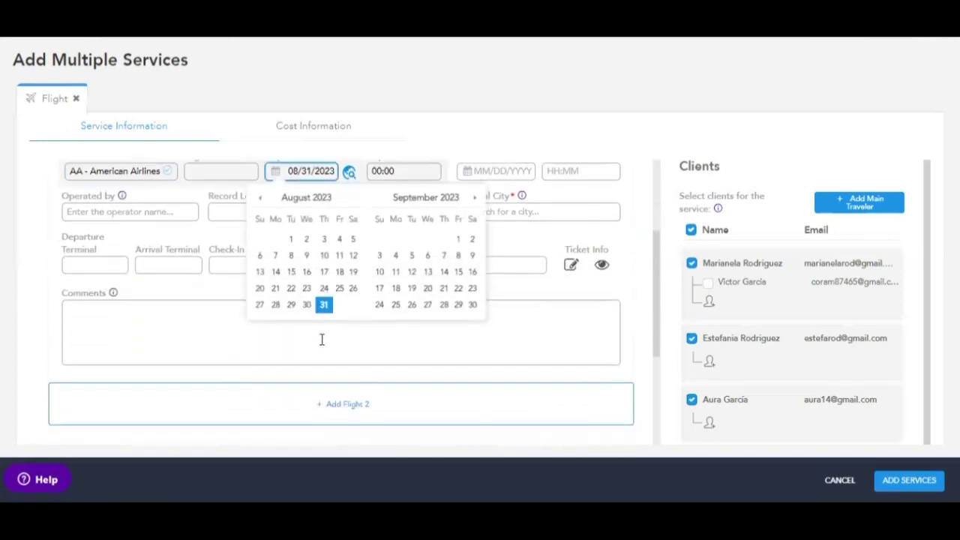
{"action": "left_click", "coordinate": [443, 252]}
{"action": "left_click", "coordinate": [505, 166]}
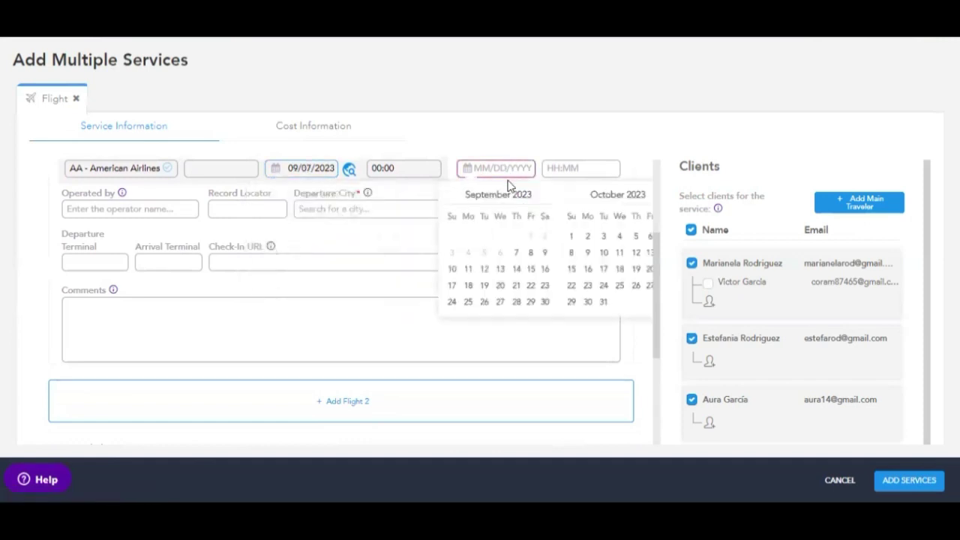
{"action": "left_click", "coordinate": [517, 253]}
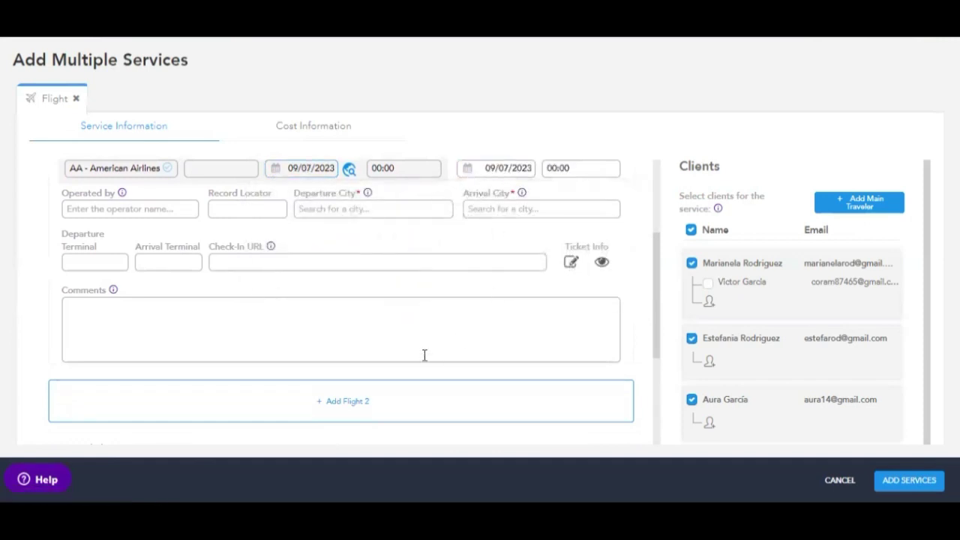
{"action": "scroll", "coordinate": [402, 348], "scroll_direction": "up", "scroll_amount": 1}
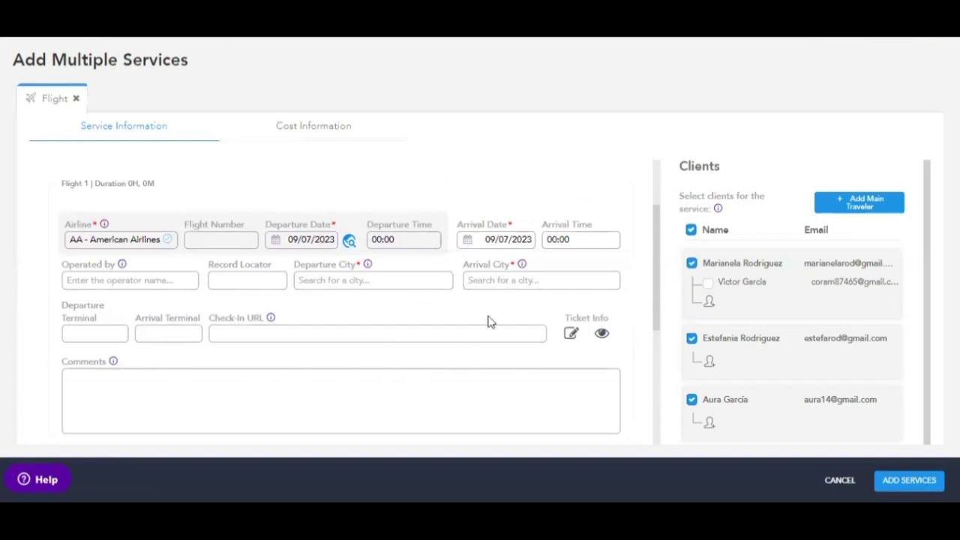
- Set the departure city to Miami Downtown Heliport and the arrival city to John F. Kennedy International Airport
{"action": "left_click", "coordinate": [372, 278]}
{"action": "type", "text": "miami"}
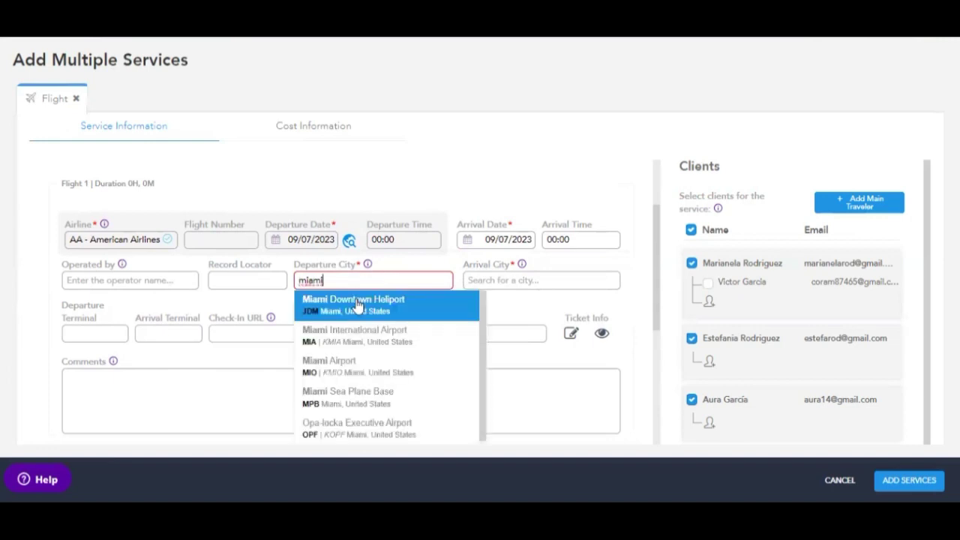
{"action": "left_click", "coordinate": [357, 301]}
{"action": "left_click", "coordinate": [504, 279]}
{"action": "type", "text": "new y"}
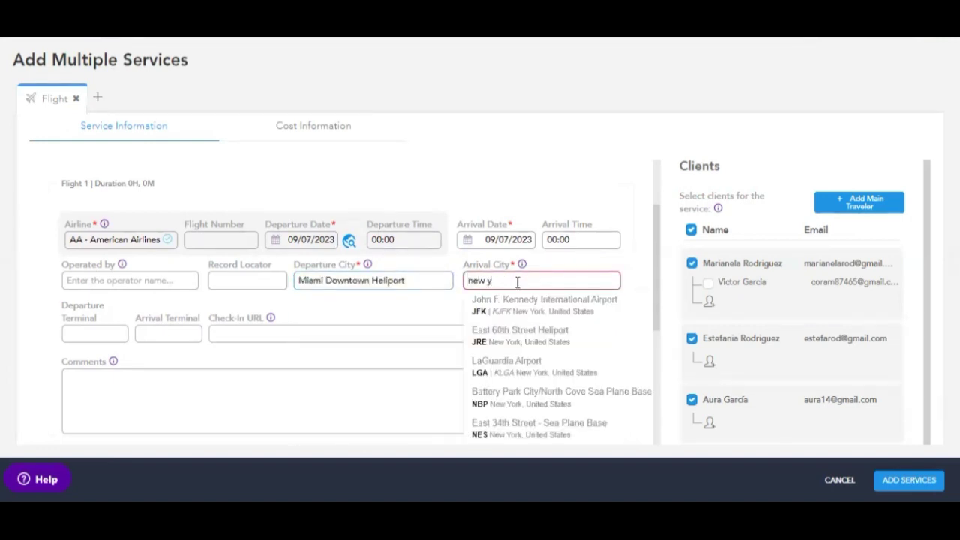
{"action": "left_click", "coordinate": [513, 309]}
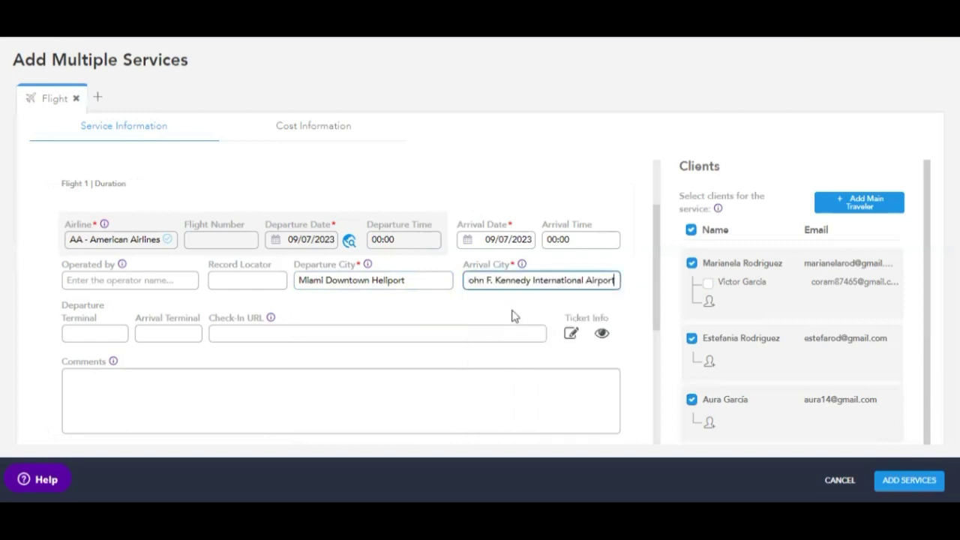
- Include the first main traveler's sub-traveler in the flight service and enter the confirmation number
{"action": "left_click", "coordinate": [707, 283]}
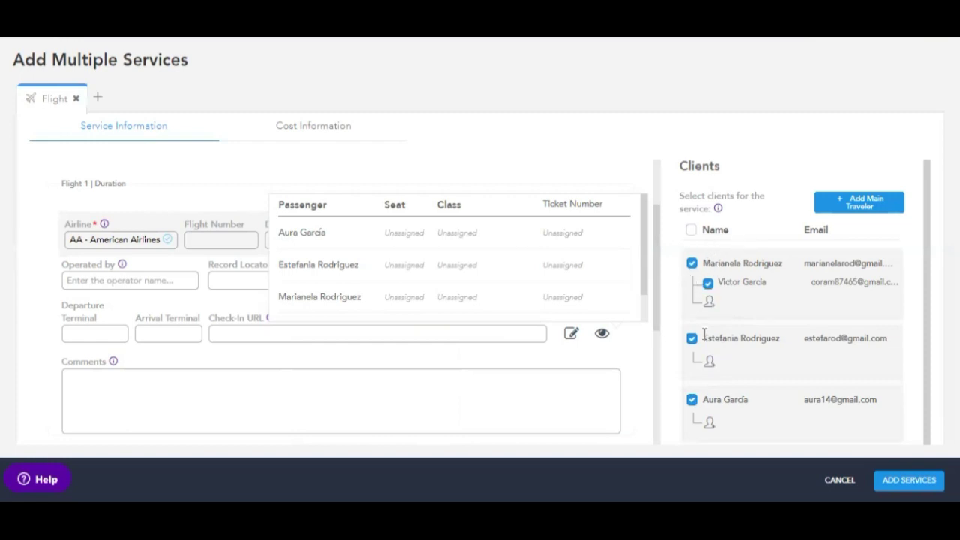
{"action": "scroll", "coordinate": [523, 332], "scroll_direction": "up", "scroll_amount": 2}
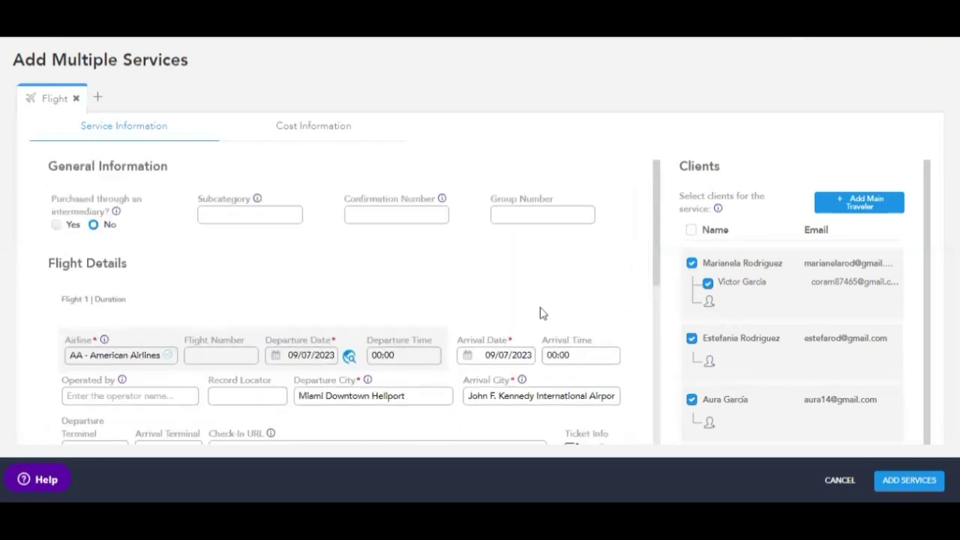
{"action": "left_click", "coordinate": [400, 213]}
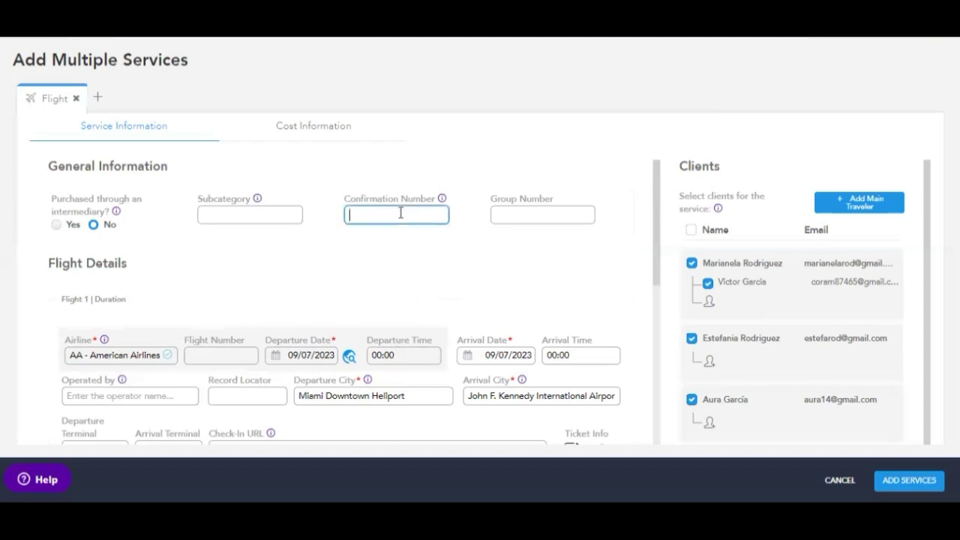
{"action": "type", "text": "84651"}
- In the flight's cost information, set the payment recipient to Agency
{"action": "left_click", "coordinate": [310, 134]}
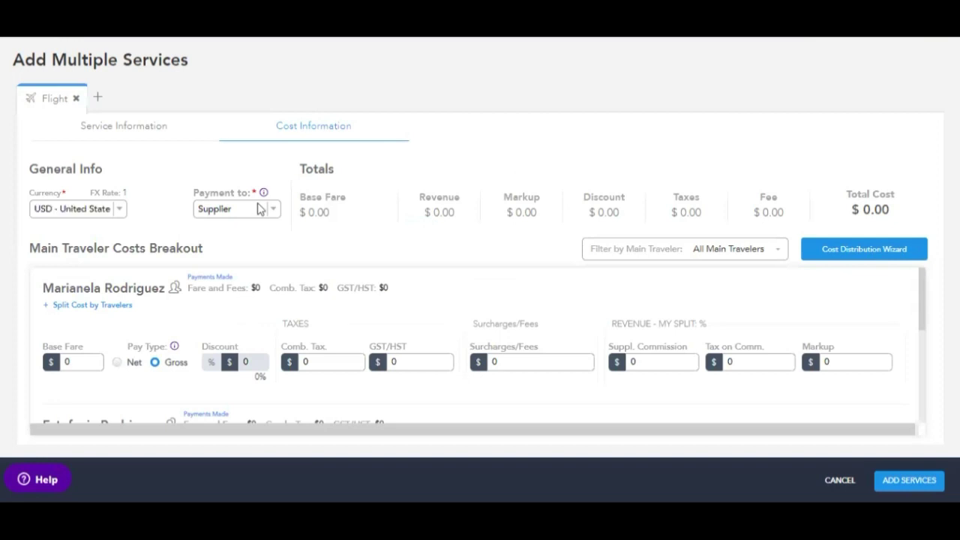
{"action": "left_click", "coordinate": [259, 210]}
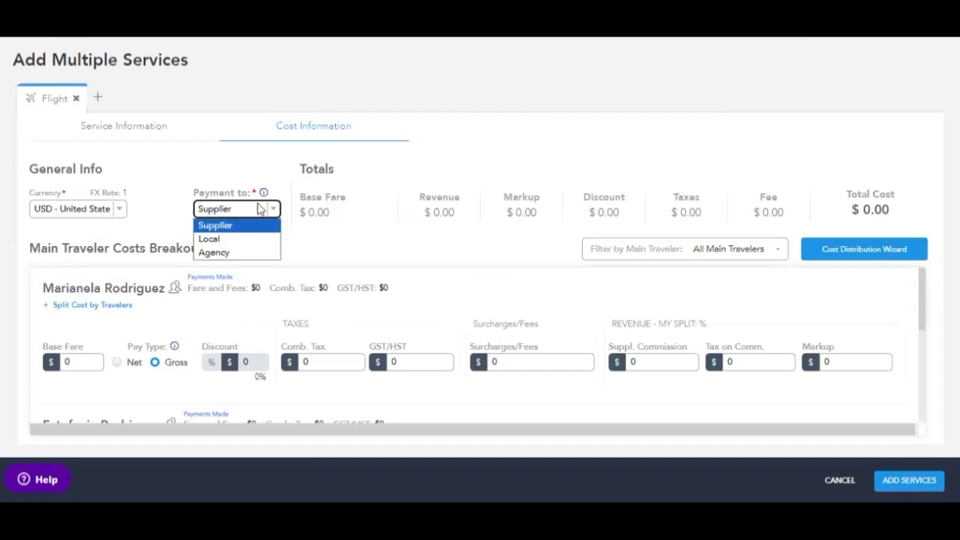
{"action": "left_click", "coordinate": [246, 255]}
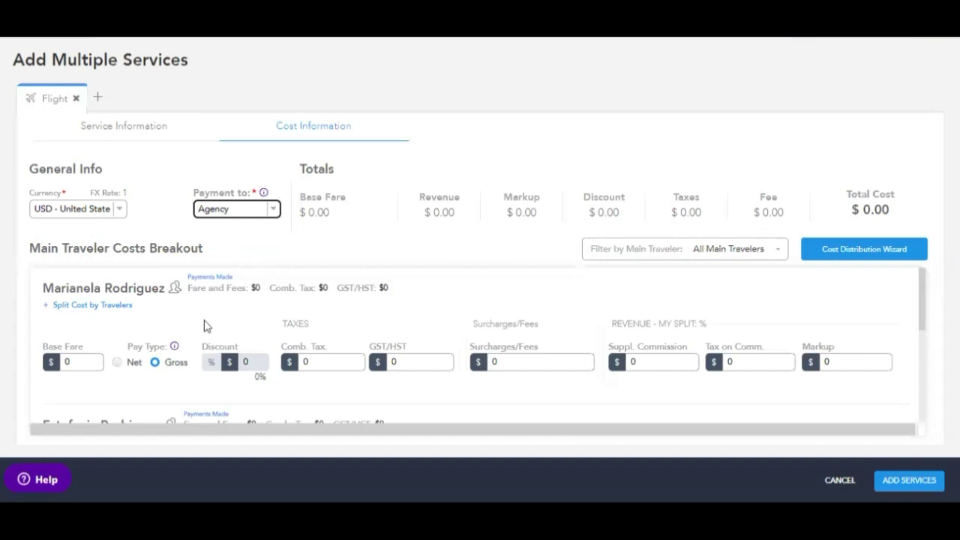
{"action": "scroll", "coordinate": [206, 326], "scroll_direction": "down", "scroll_amount": 1}
{"action": "scroll", "coordinate": [205, 325], "scroll_direction": "down", "scroll_amount": 3}
{"action": "scroll", "coordinate": [164, 353], "scroll_direction": "up", "scroll_amount": 4}
{"action": "left_click", "coordinate": [83, 361]}
{"action": "scroll", "coordinate": [84, 368], "scroll_direction": "down", "scroll_amount": 2}
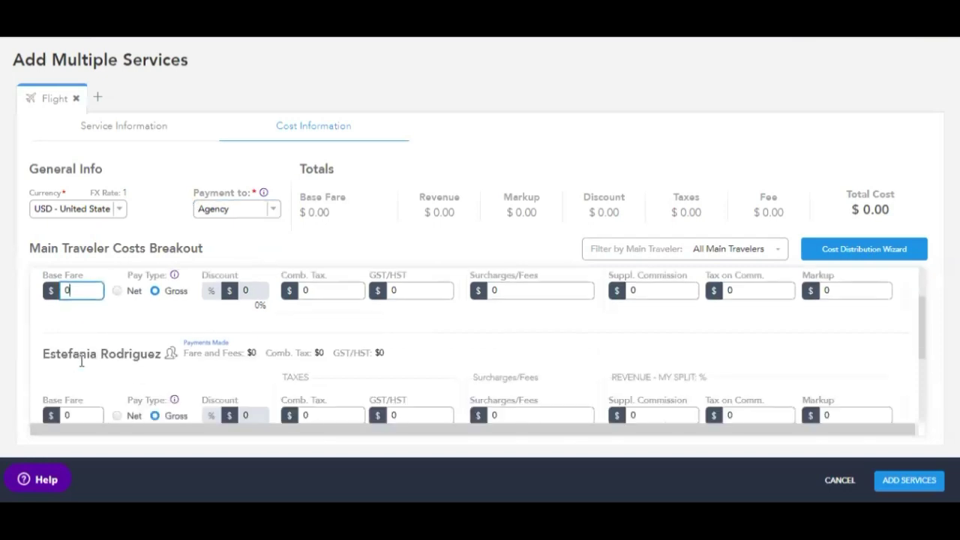
{"action": "scroll", "coordinate": [84, 372], "scroll_direction": "up", "scroll_amount": 3}
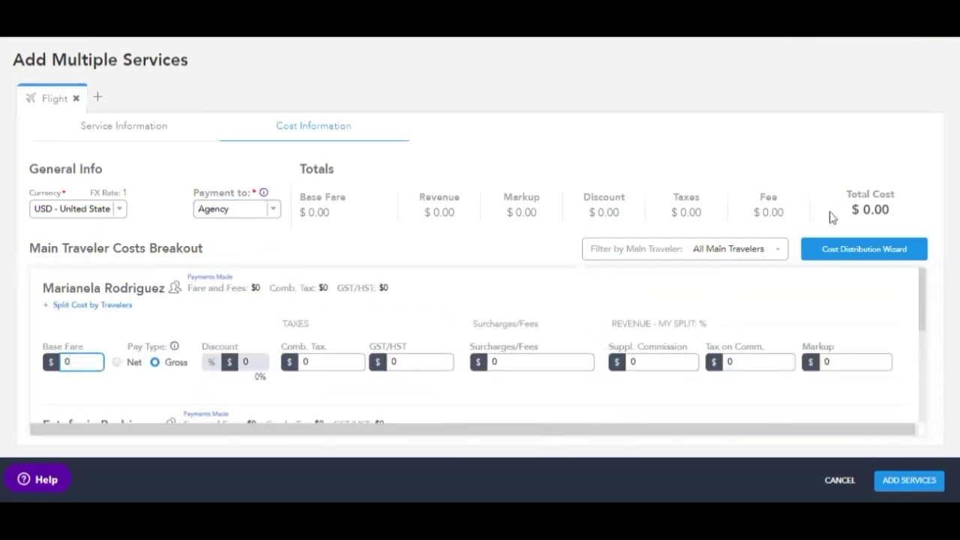
- Use the Cost Distribution Wizard to split a total cost of $6000 evenly between the groups
{"action": "left_click", "coordinate": [865, 255]}
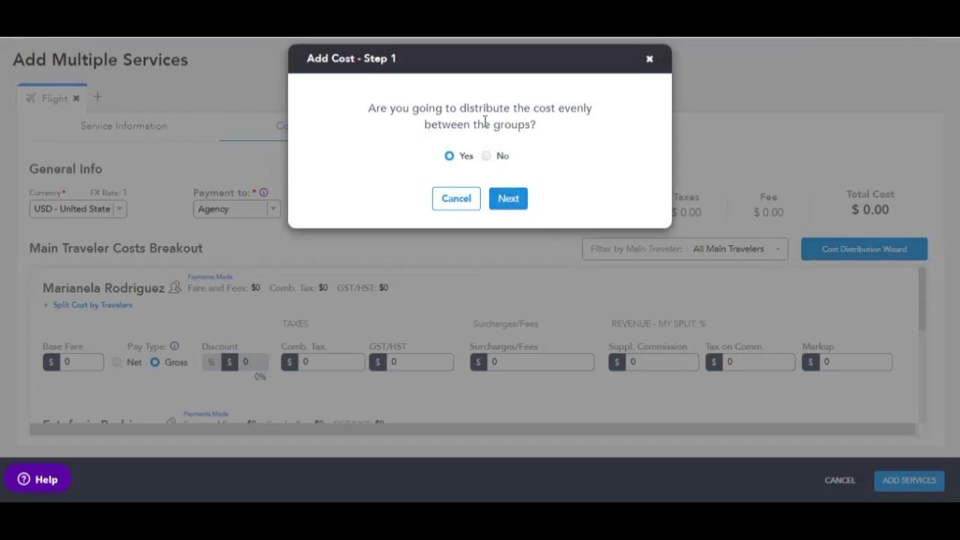
{"action": "left_click", "coordinate": [509, 199]}
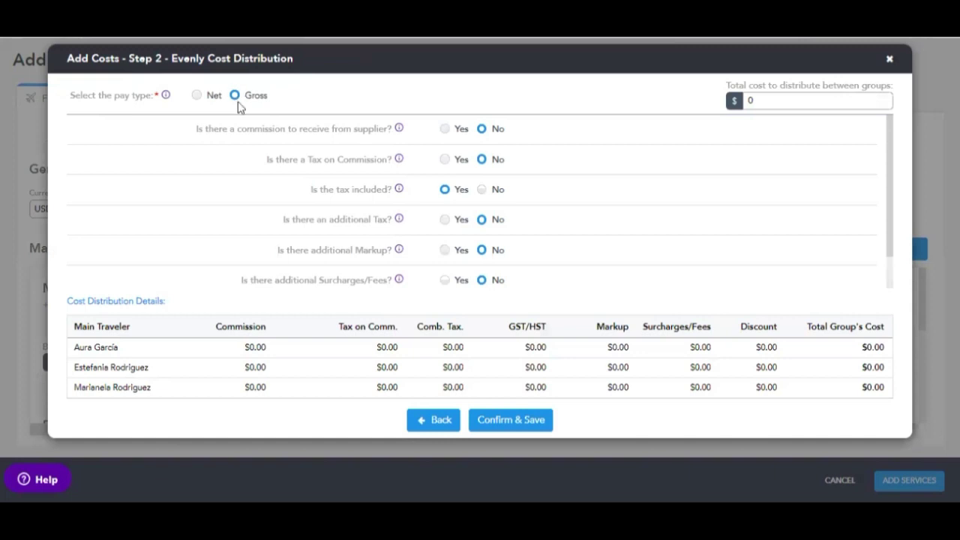
{"action": "left_click", "coordinate": [793, 99]}
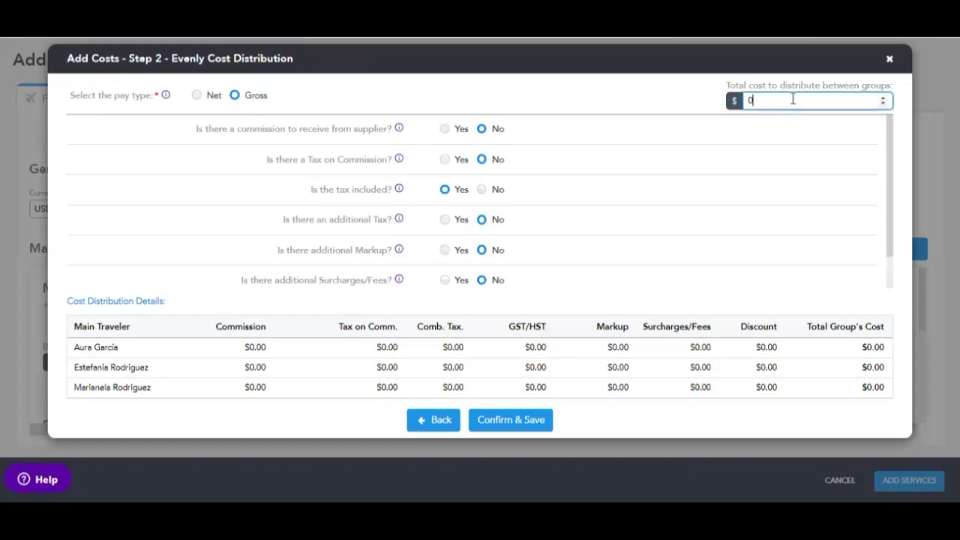
{"action": "key", "text": "BackSpace"}
{"action": "type", "text": "6000"}
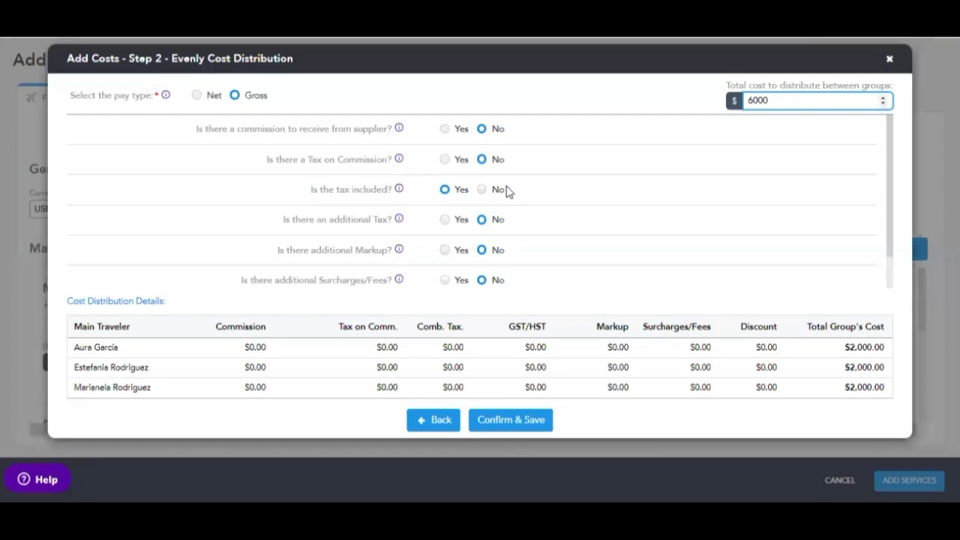
- Add a supplier commission entered by percentage and set it to 10%
{"action": "left_click", "coordinate": [445, 129]}
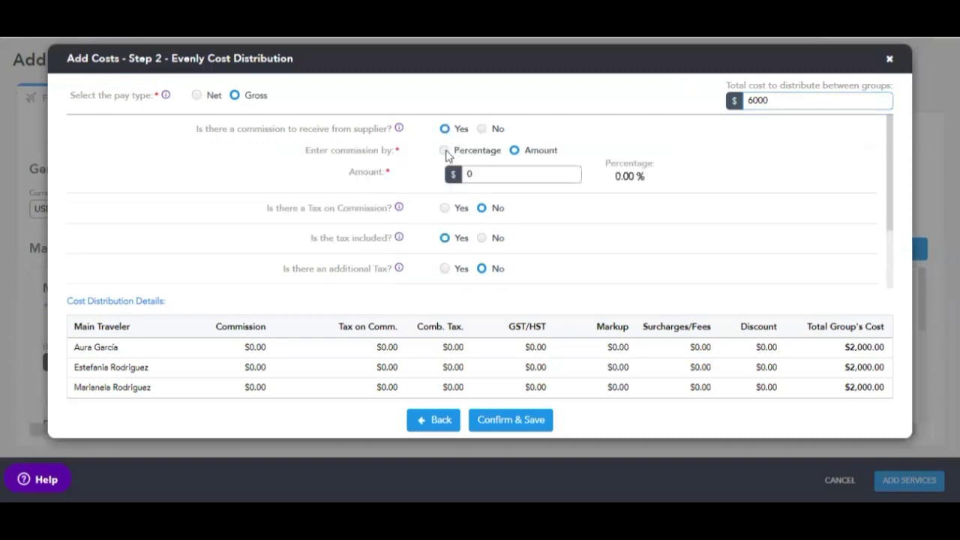
{"action": "left_click", "coordinate": [446, 150]}
{"action": "left_click", "coordinate": [461, 173]}
{"action": "key", "text": "BackSpace"}
{"action": "type", "text": "10"}
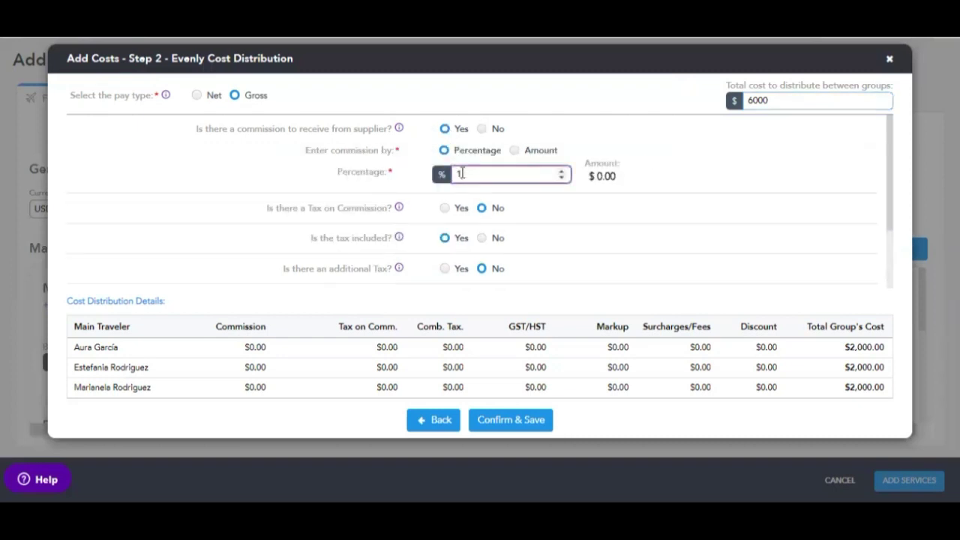
{"action": "left_click", "coordinate": [568, 135]}
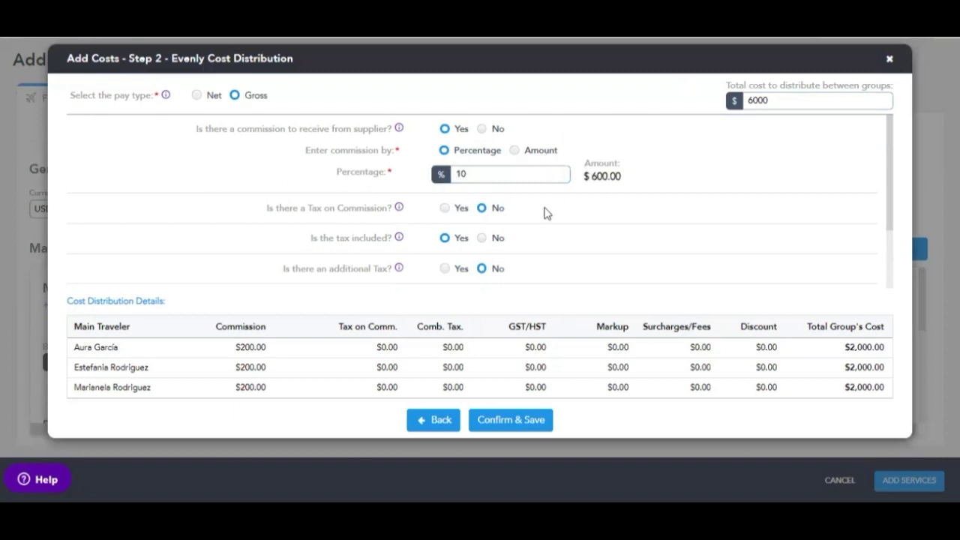
- Add an additional markup of $300 to the evenly distributed costs and save the cost distribution
{"action": "scroll", "coordinate": [418, 257], "scroll_direction": "down", "scroll_amount": 2}
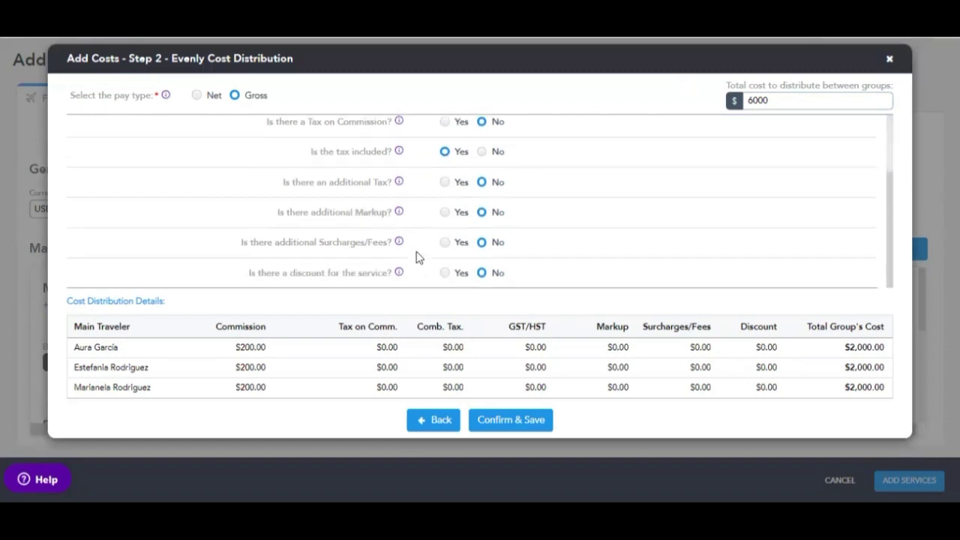
{"action": "left_click", "coordinate": [445, 213]}
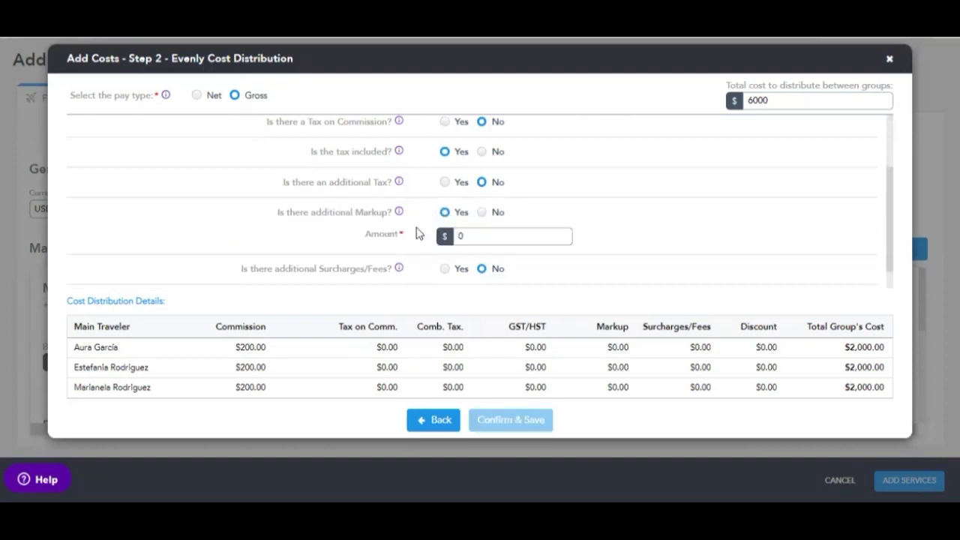
{"action": "left_click", "coordinate": [467, 237]}
{"action": "key", "text": "BackSpace"}
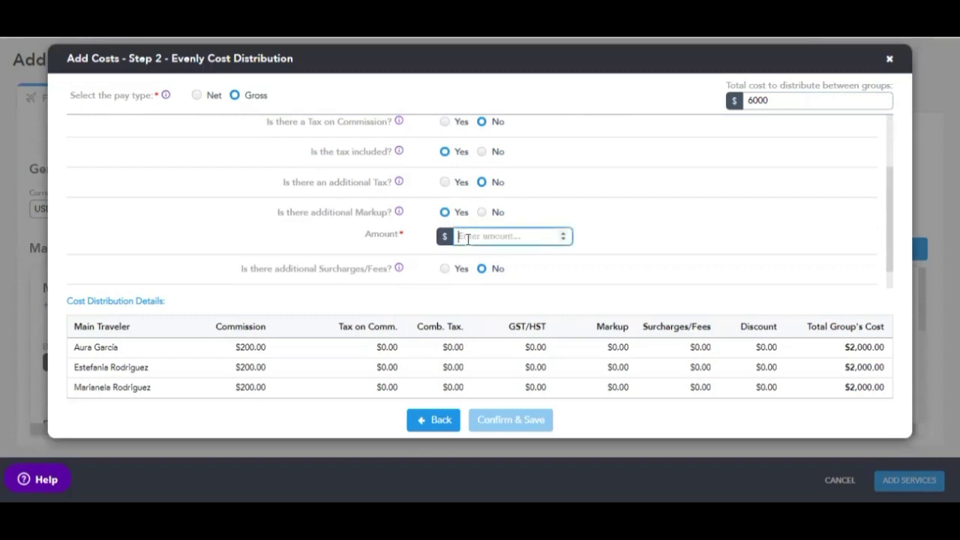
{"action": "type", "text": "300"}
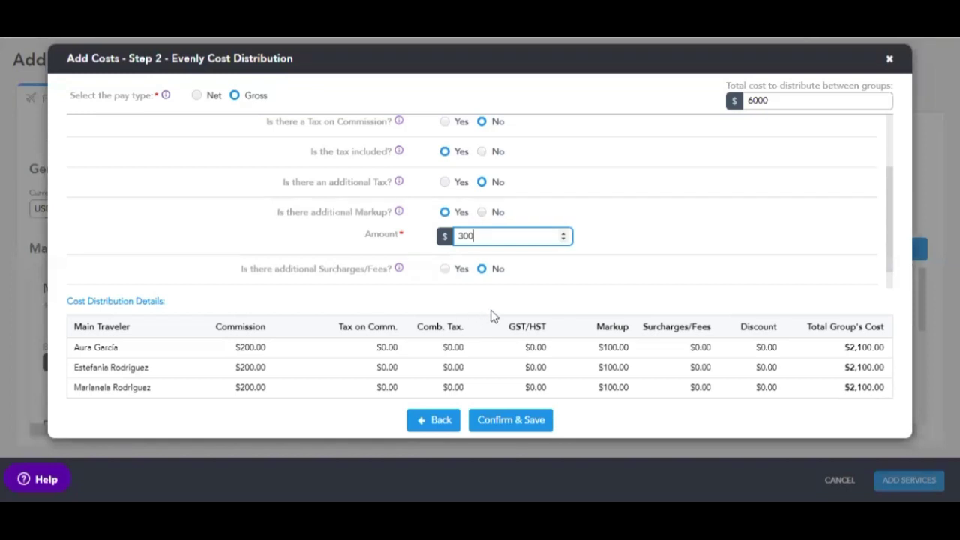
{"action": "left_click", "coordinate": [531, 420]}
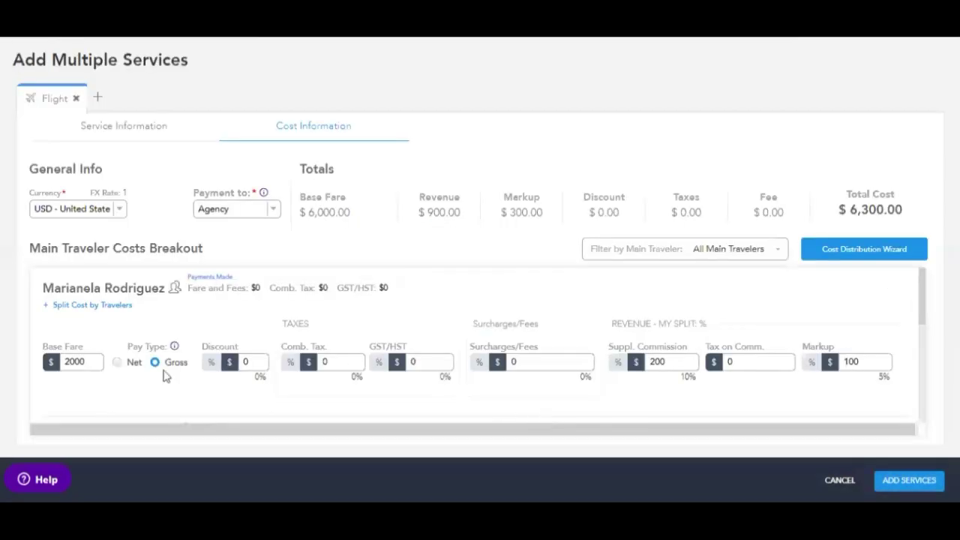
- Review the cost fields of each main traveler in the costs breakout and add the flight service to the trip
{"action": "scroll", "coordinate": [192, 378], "scroll_direction": "down", "scroll_amount": 5}
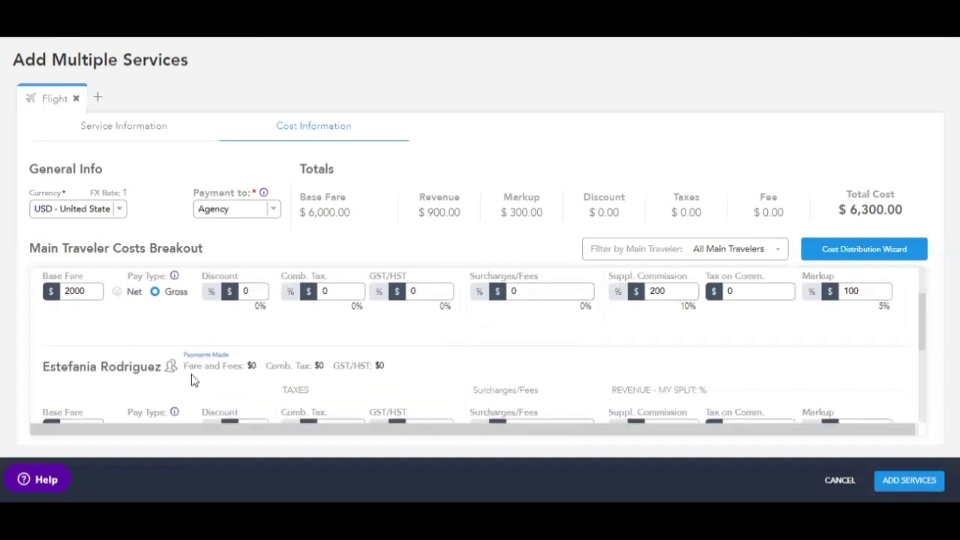
{"action": "scroll", "coordinate": [191, 375], "scroll_direction": "up", "scroll_amount": 5}
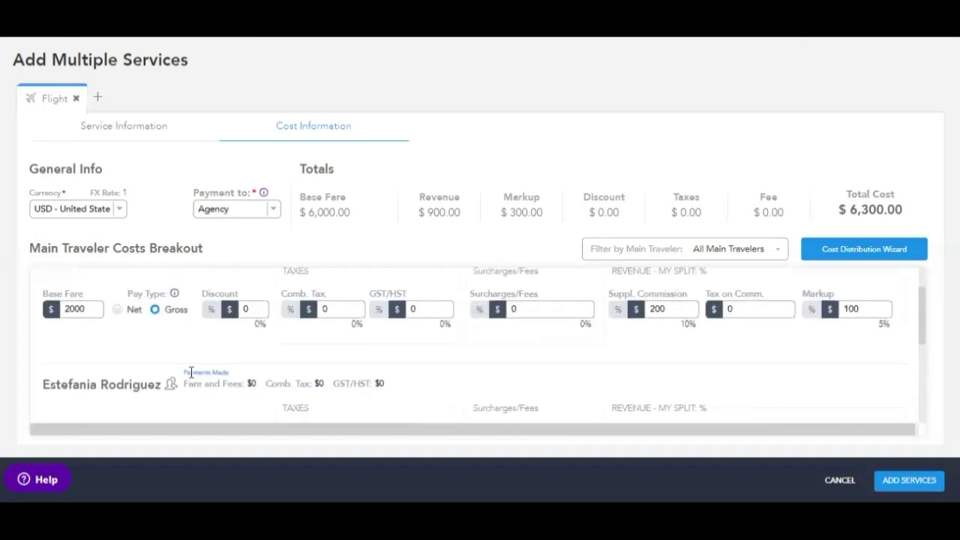
{"action": "left_click", "coordinate": [92, 360]}
{"action": "left_click", "coordinate": [261, 362]}
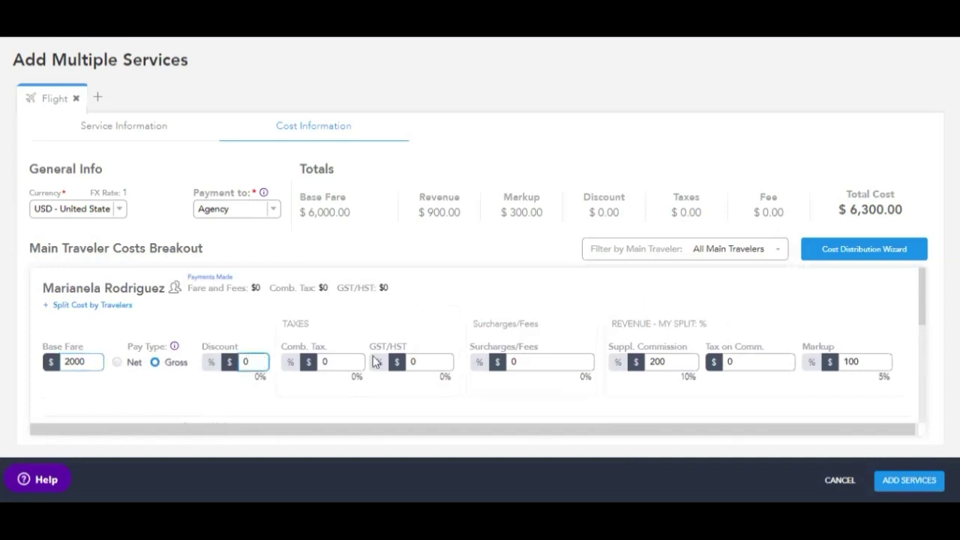
{"action": "left_click", "coordinate": [519, 361]}
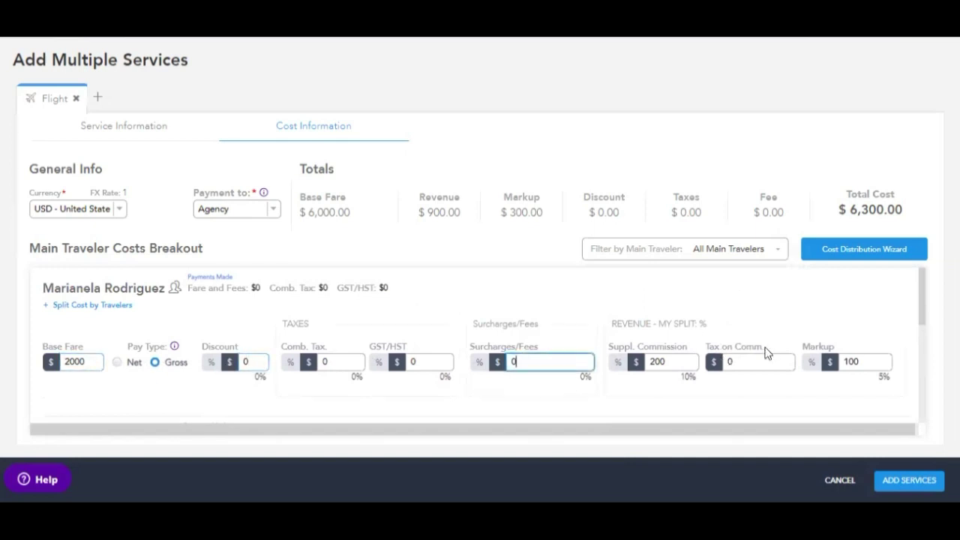
{"action": "scroll", "coordinate": [718, 342], "scroll_direction": "down", "scroll_amount": 3}
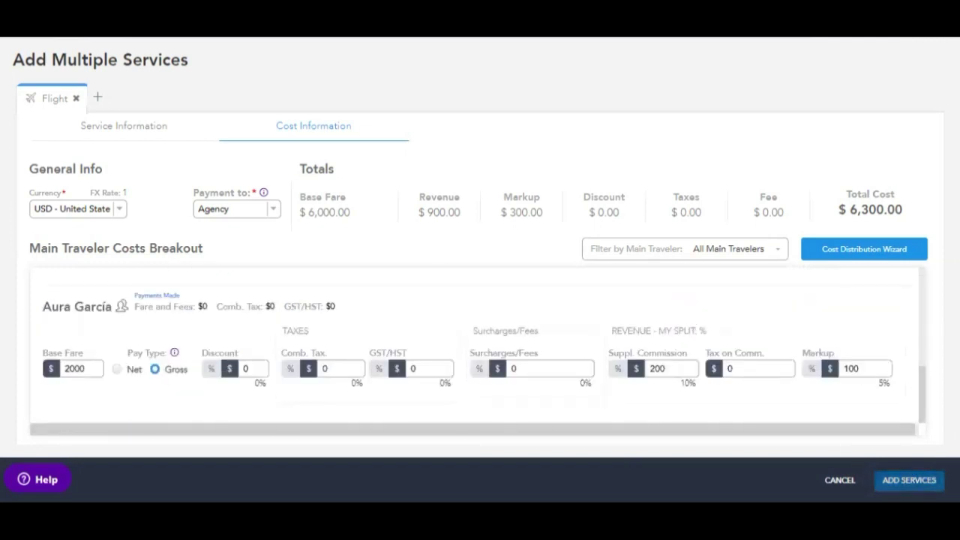
{"action": "left_click", "coordinate": [909, 480]}
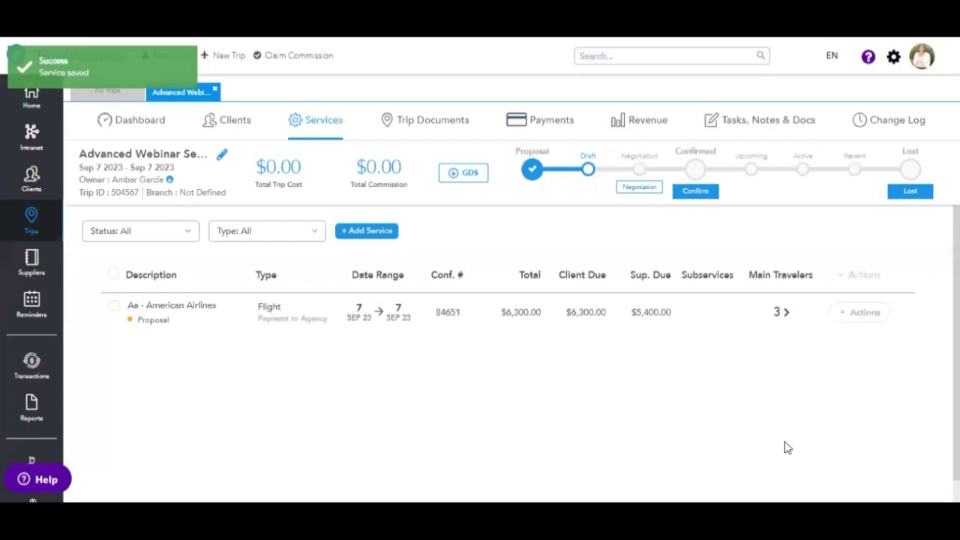
- Examine the actions available for the flight service and its cost breakdown per main traveler
{"action": "left_click", "coordinate": [847, 317]}
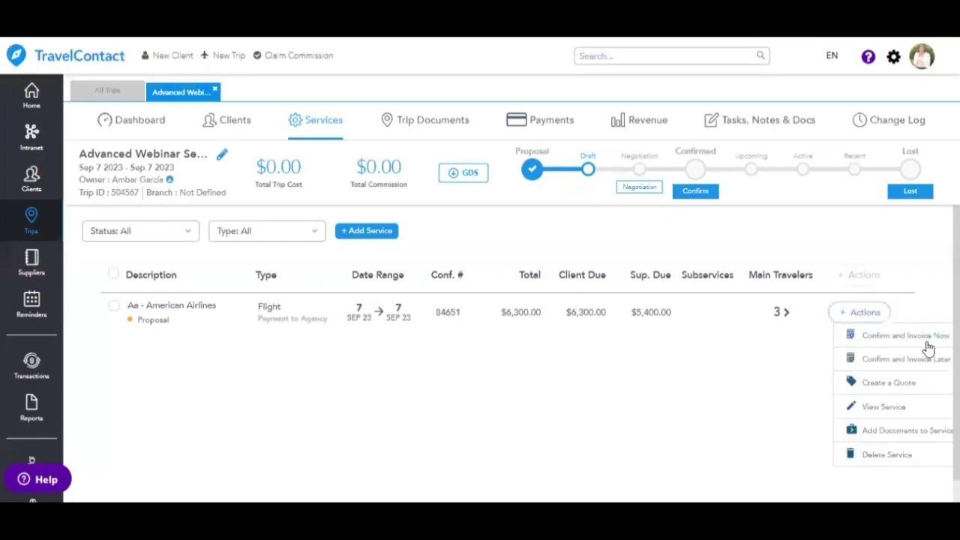
{"action": "left_click", "coordinate": [784, 313]}
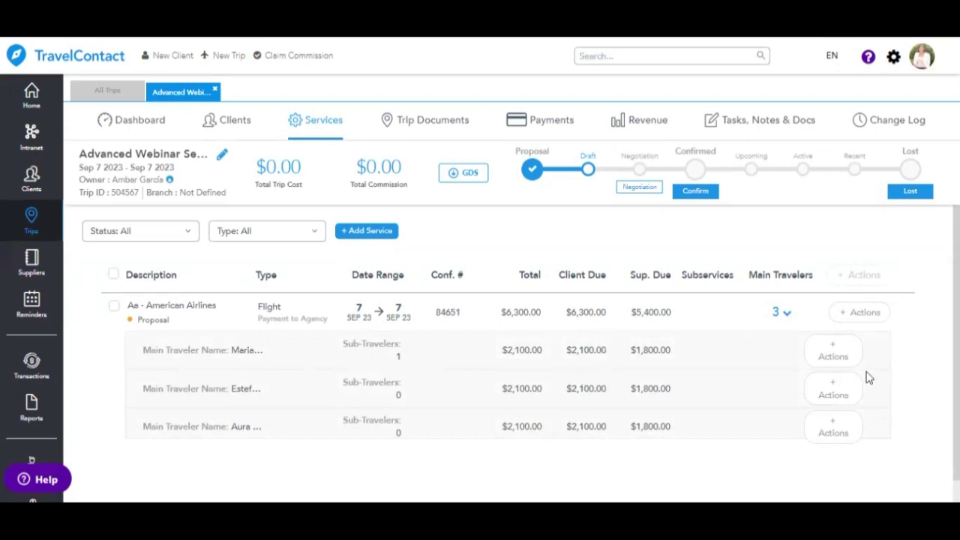
{"action": "left_click", "coordinate": [838, 348]}
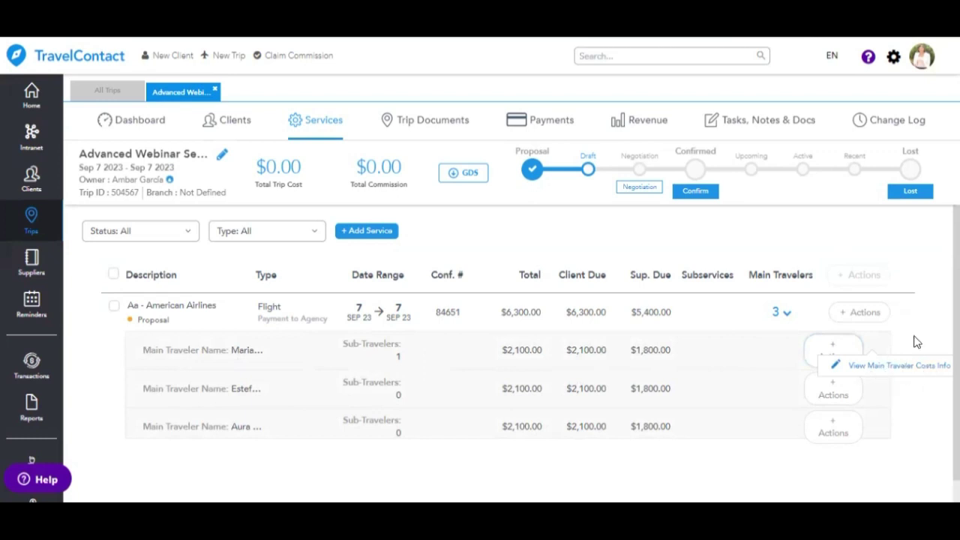
{"action": "left_click", "coordinate": [785, 313]}
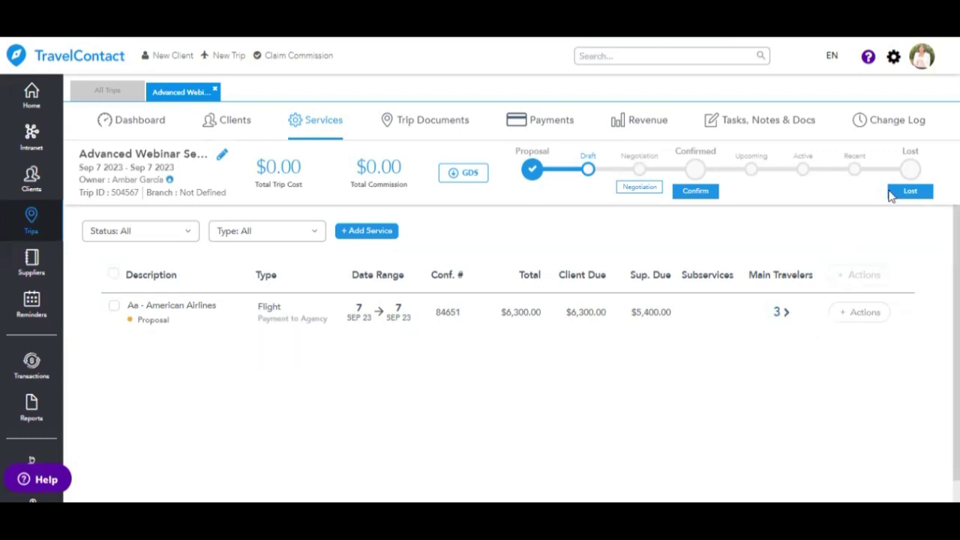
- Confirm the American Airlines flight with immediate invoicing and create one invoice per main traveler, after reviewing the invoices' dates and discounts
{"action": "left_click", "coordinate": [859, 315]}
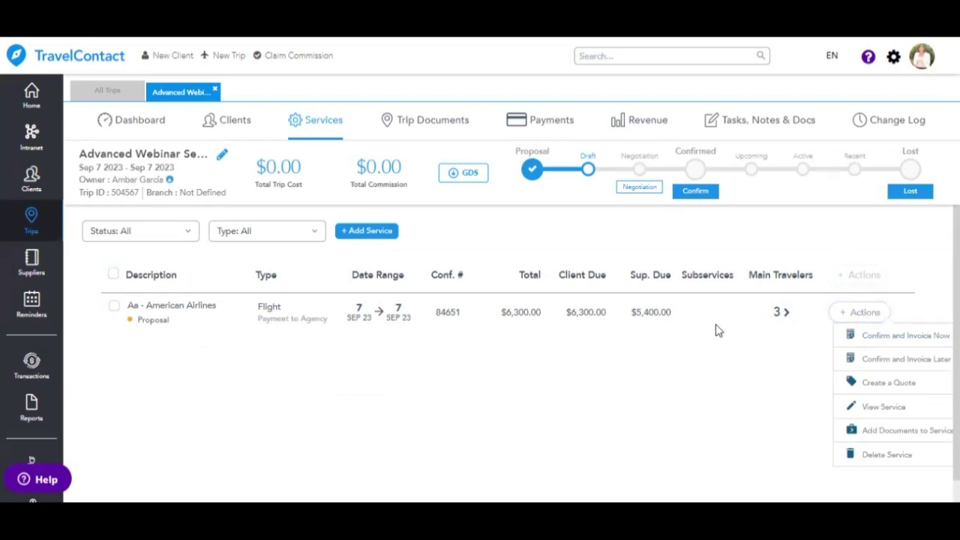
{"action": "left_click", "coordinate": [898, 337]}
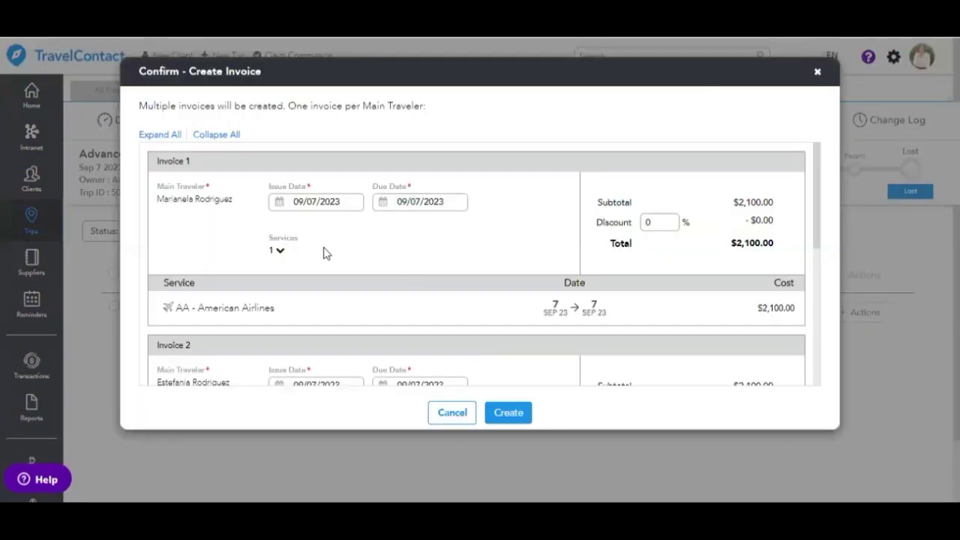
{"action": "scroll", "coordinate": [323, 255], "scroll_direction": "down", "scroll_amount": 5}
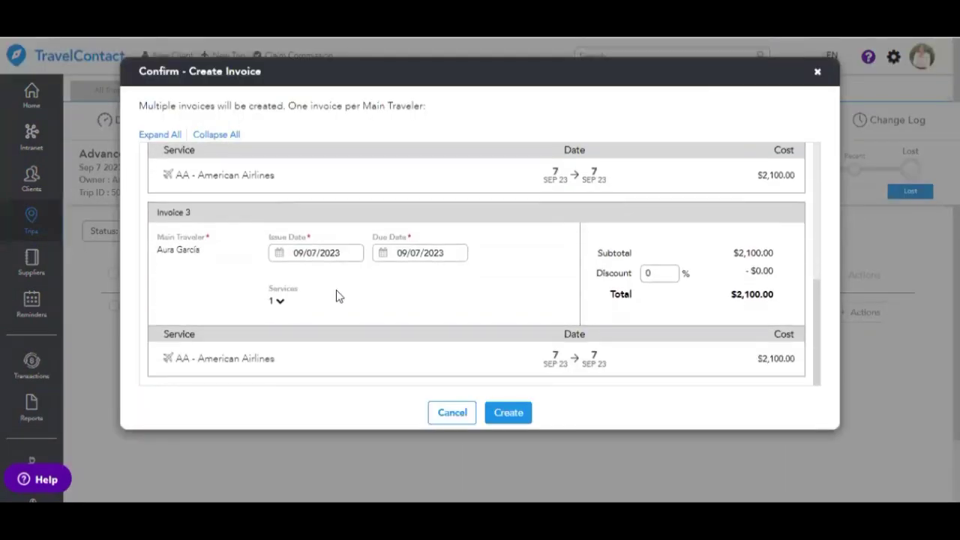
{"action": "scroll", "coordinate": [336, 292], "scroll_direction": "up", "scroll_amount": 4}
{"action": "scroll", "coordinate": [336, 294], "scroll_direction": "up", "scroll_amount": 1}
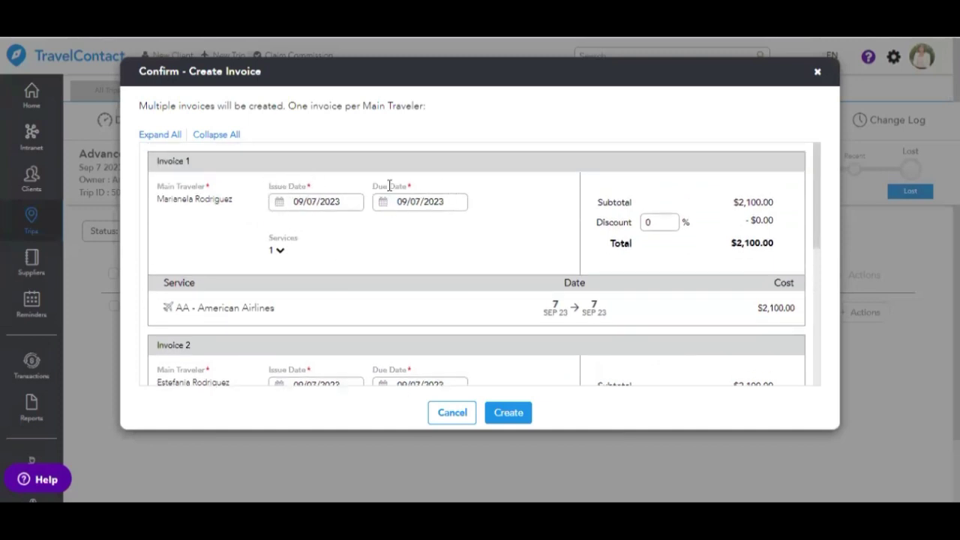
{"action": "left_click", "coordinate": [658, 223]}
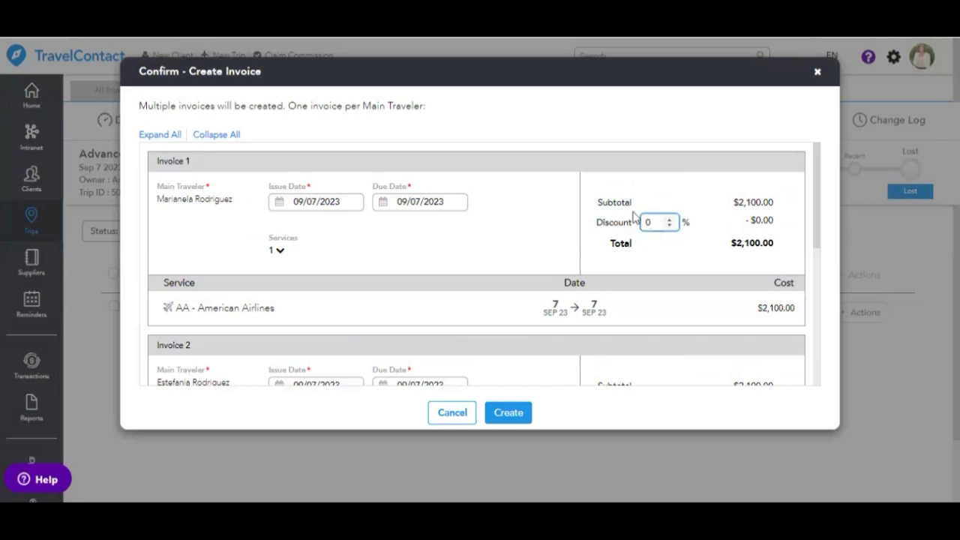
{"action": "scroll", "coordinate": [211, 238], "scroll_direction": "down", "scroll_amount": 4}
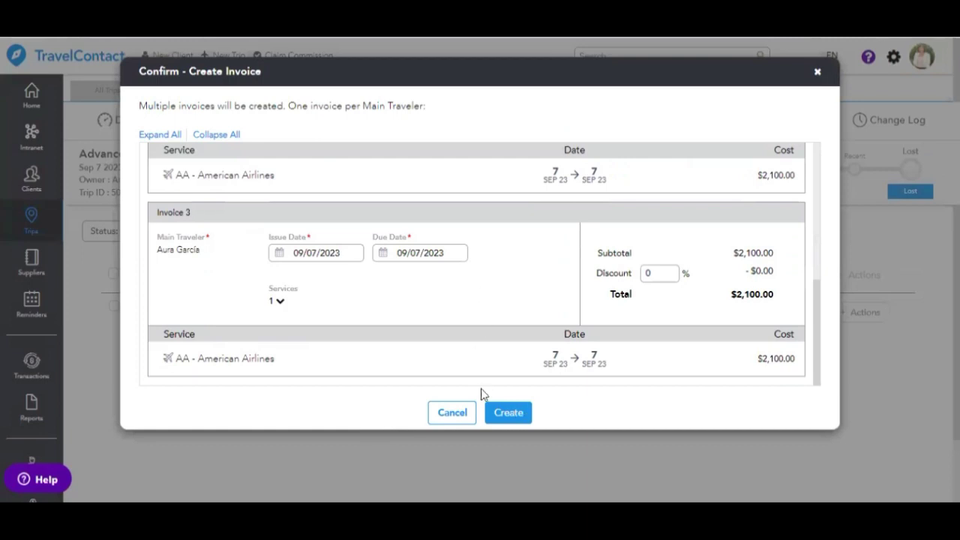
{"action": "left_click", "coordinate": [512, 412]}
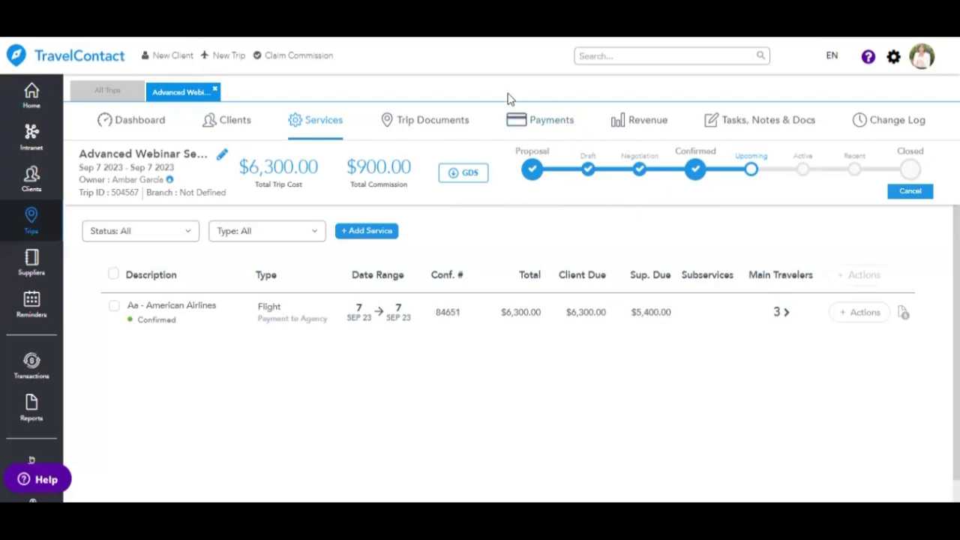
- Check the PDF options of the first listed client invoice in the trip's payments and open that invoice for viewing
{"action": "left_click", "coordinate": [544, 124]}
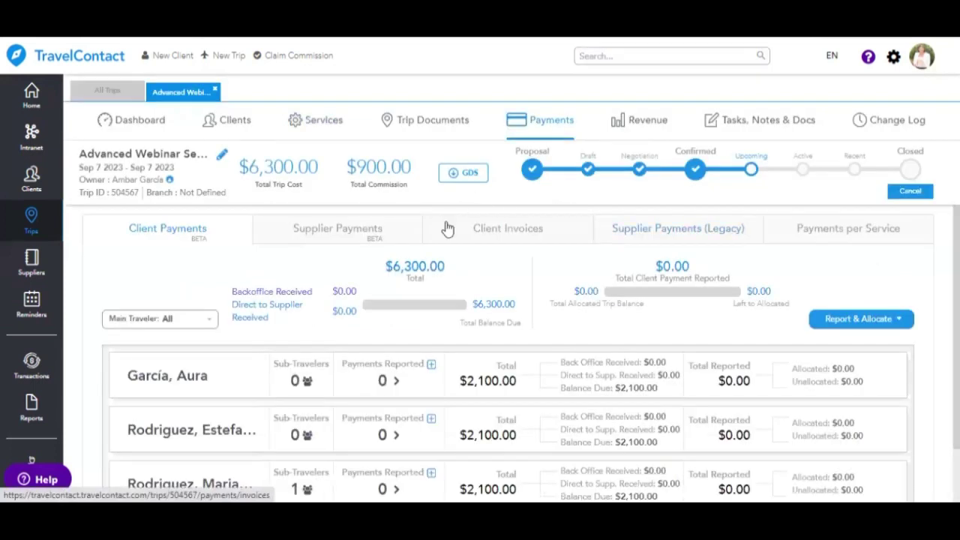
{"action": "left_click", "coordinate": [523, 235]}
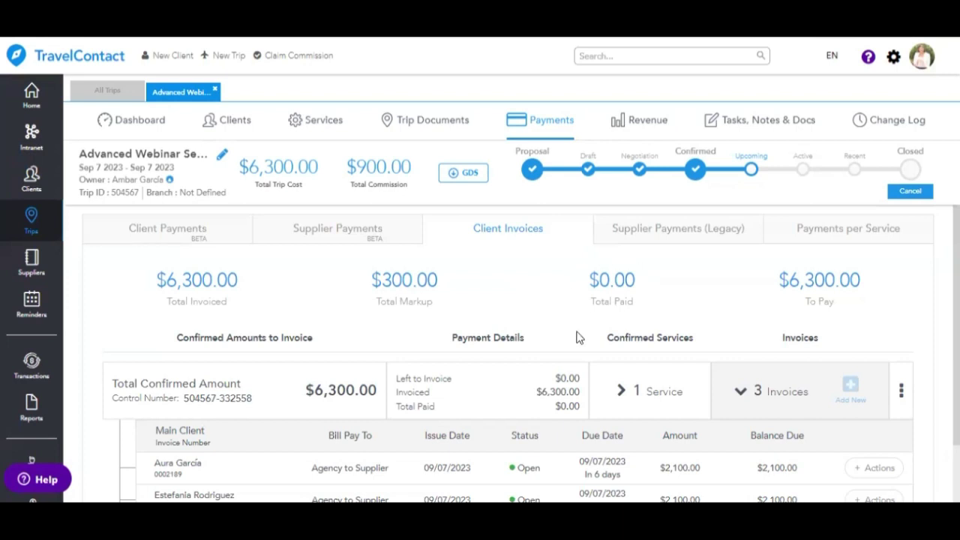
{"action": "scroll", "coordinate": [574, 339], "scroll_direction": "down", "scroll_amount": 1}
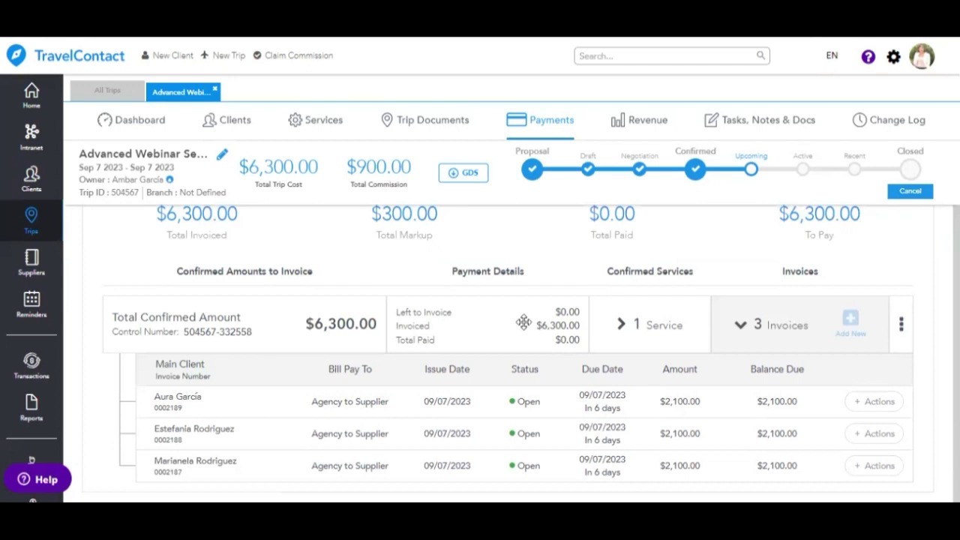
{"action": "left_click", "coordinate": [874, 402]}
{"action": "mouse_move", "coordinate": [840, 366]}
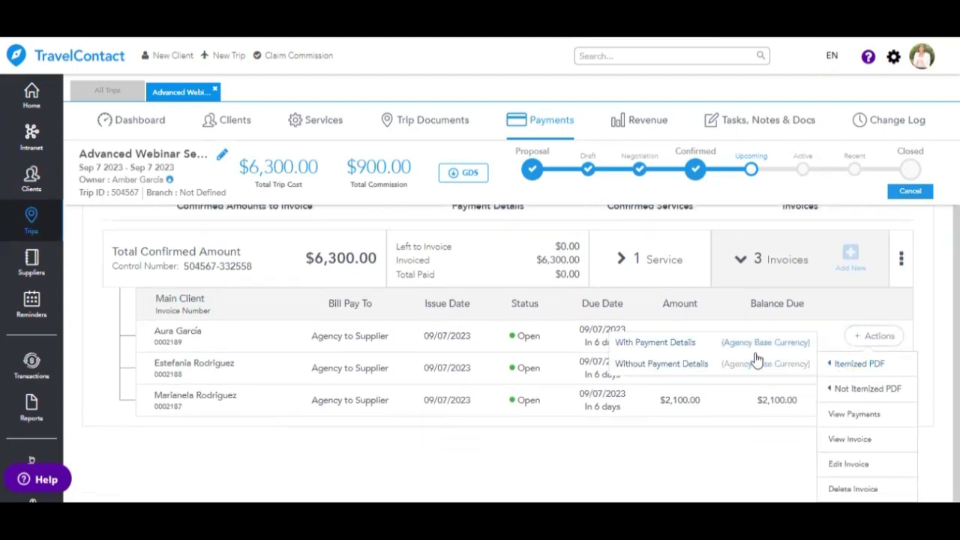
{"action": "mouse_move", "coordinate": [839, 392]}
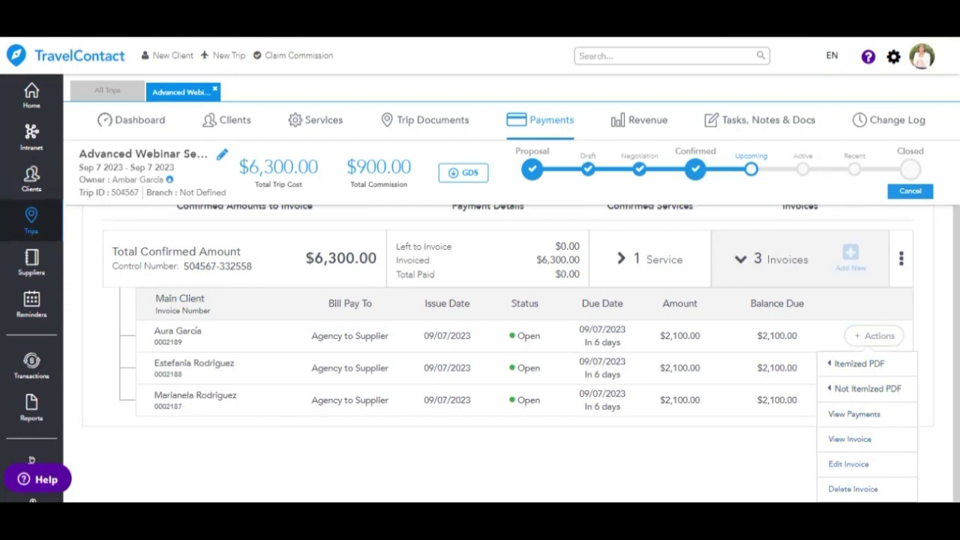
{"action": "left_click", "coordinate": [847, 440]}
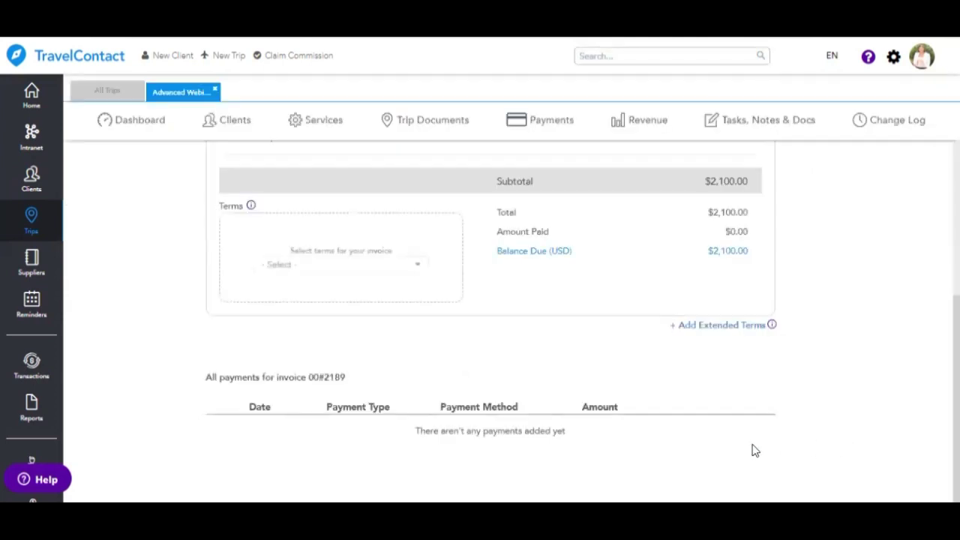
- Check the invoice's PDF download options and change its color to purple
{"action": "scroll", "coordinate": [566, 385], "scroll_direction": "up", "scroll_amount": 3}
{"action": "scroll", "coordinate": [566, 385], "scroll_direction": "up", "scroll_amount": 2}
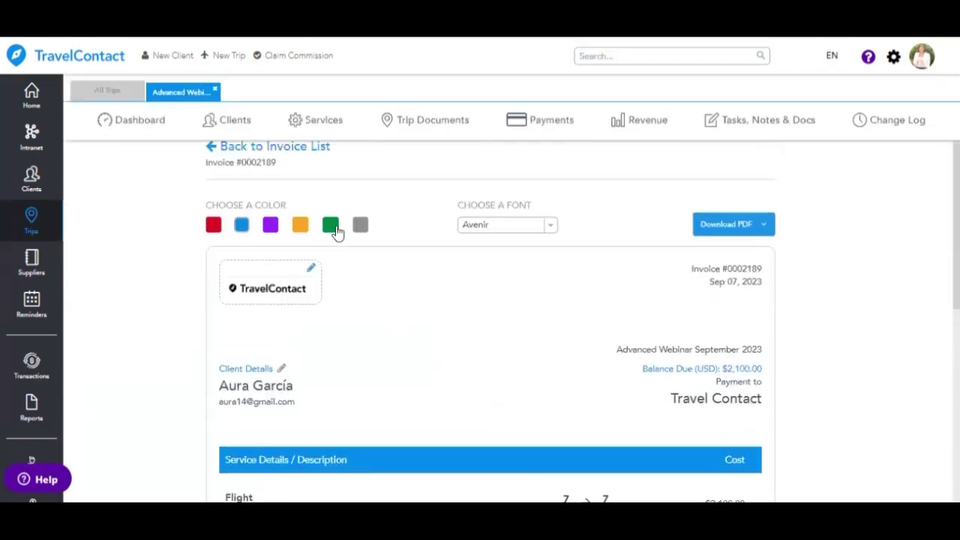
{"action": "left_click", "coordinate": [754, 222]}
{"action": "left_click", "coordinate": [270, 225]}
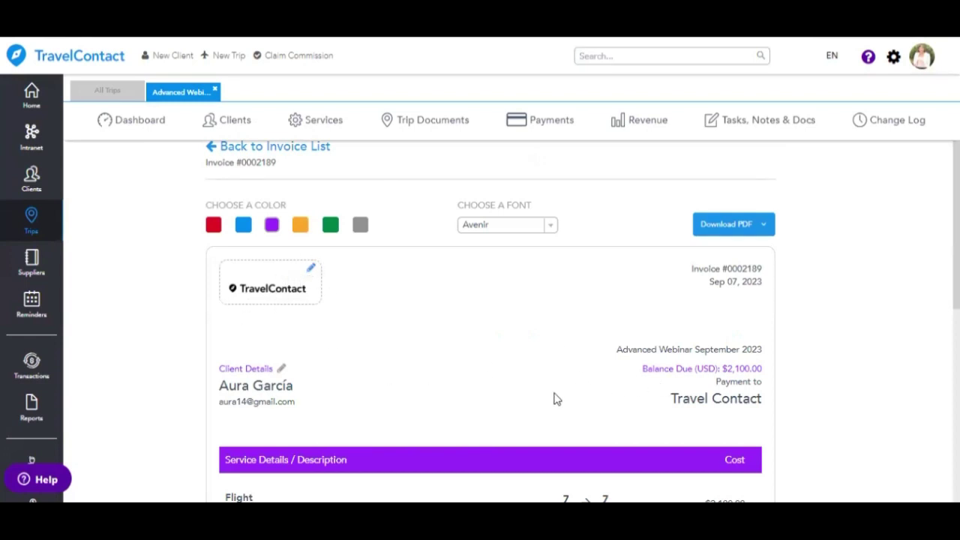
- Add the agency preset terms "Please include in all invoices" to the invoice
{"action": "scroll", "coordinate": [551, 399], "scroll_direction": "down", "scroll_amount": 5}
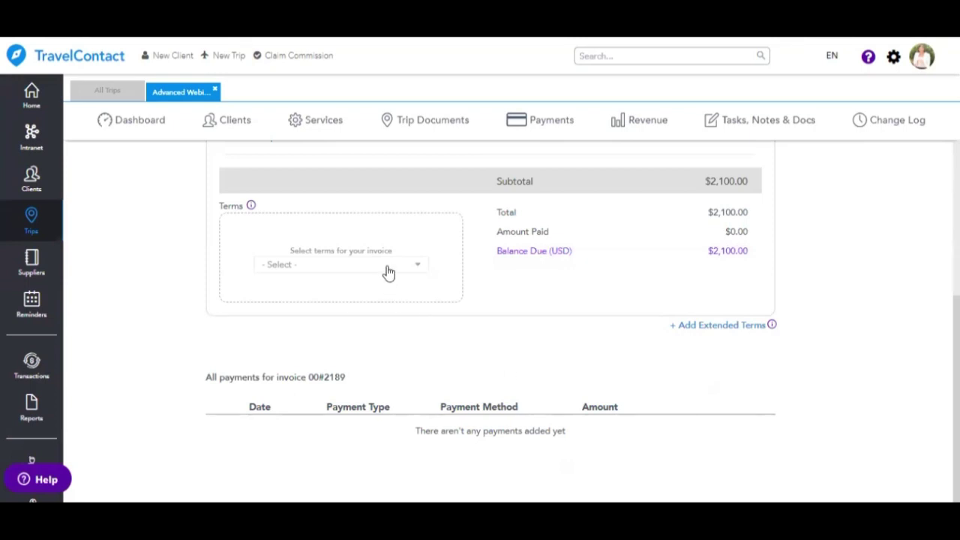
{"action": "left_click", "coordinate": [388, 272]}
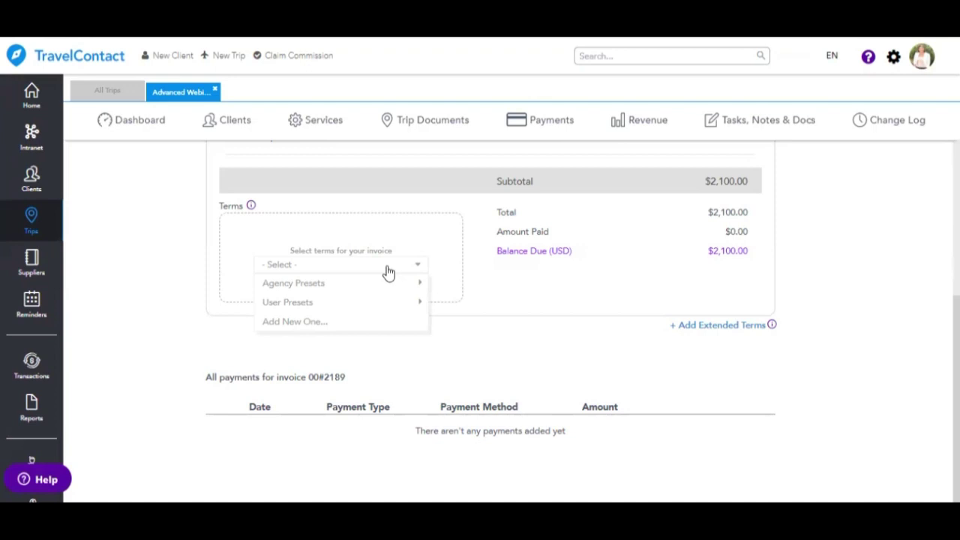
{"action": "mouse_move", "coordinate": [384, 288]}
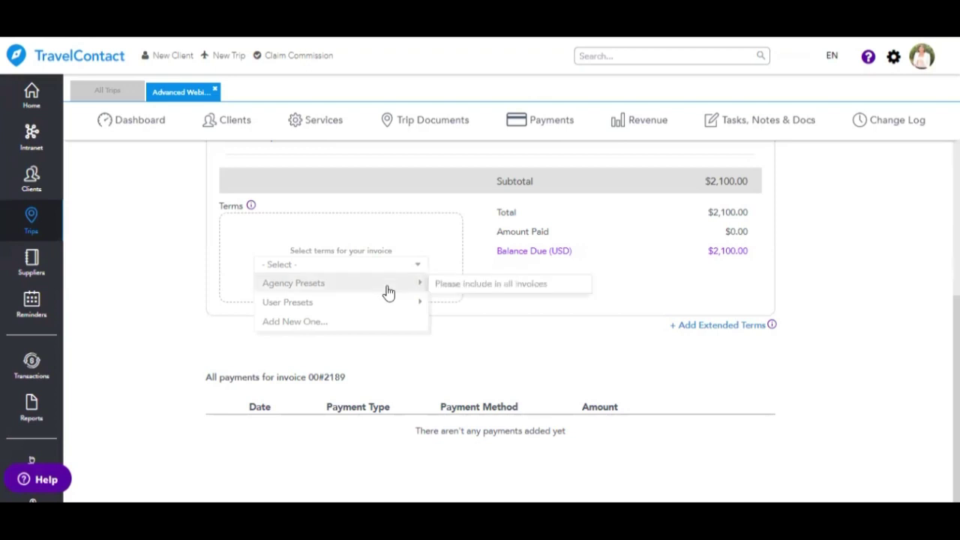
{"action": "left_click", "coordinate": [471, 289]}
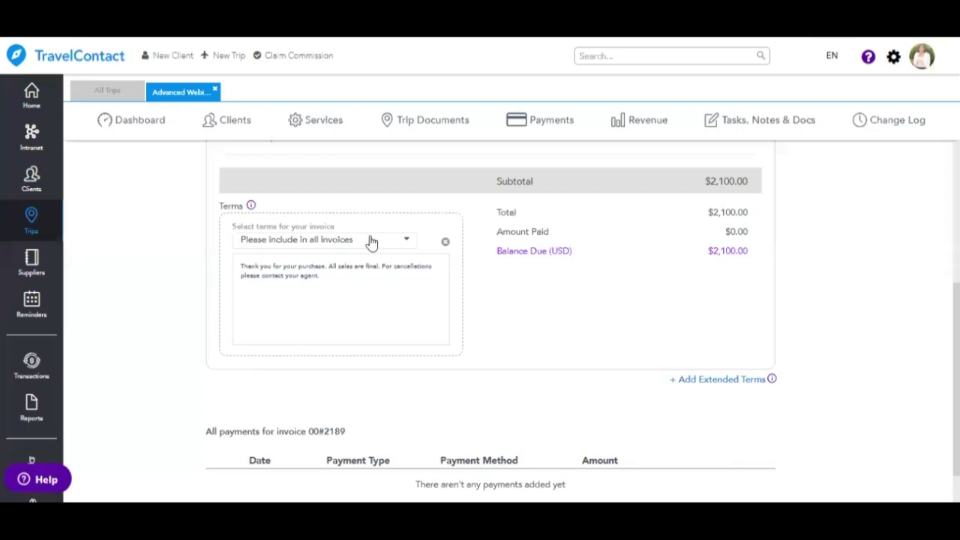
{"action": "scroll", "coordinate": [585, 358], "scroll_direction": "up", "scroll_amount": 10}
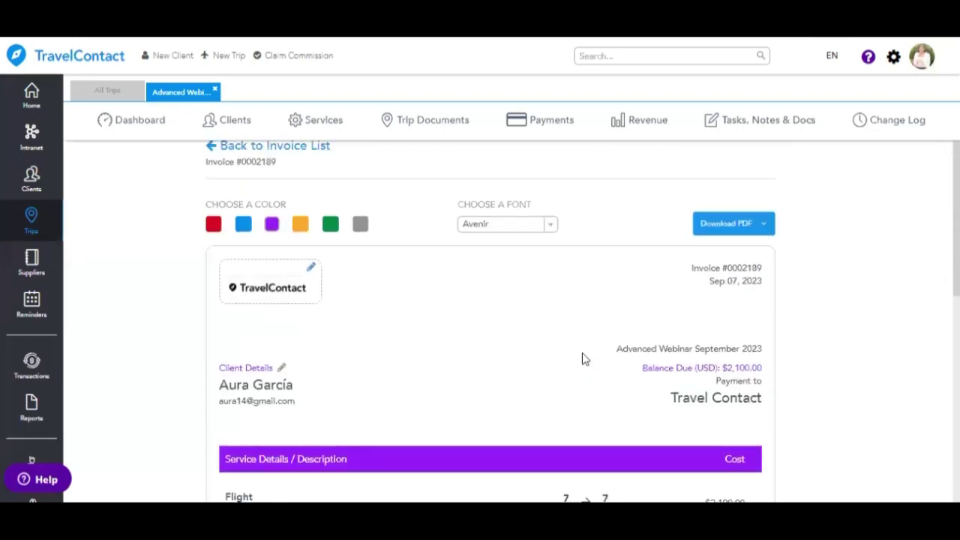
- Leave the invoice and review the trip's services and the client payment balances of each main traveler
{"action": "left_click", "coordinate": [253, 149]}
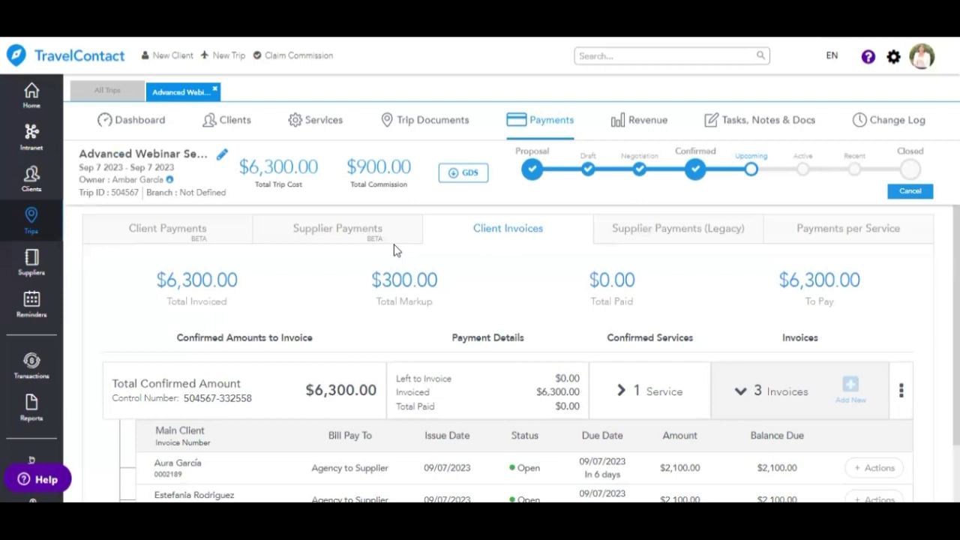
{"action": "left_click", "coordinate": [323, 122]}
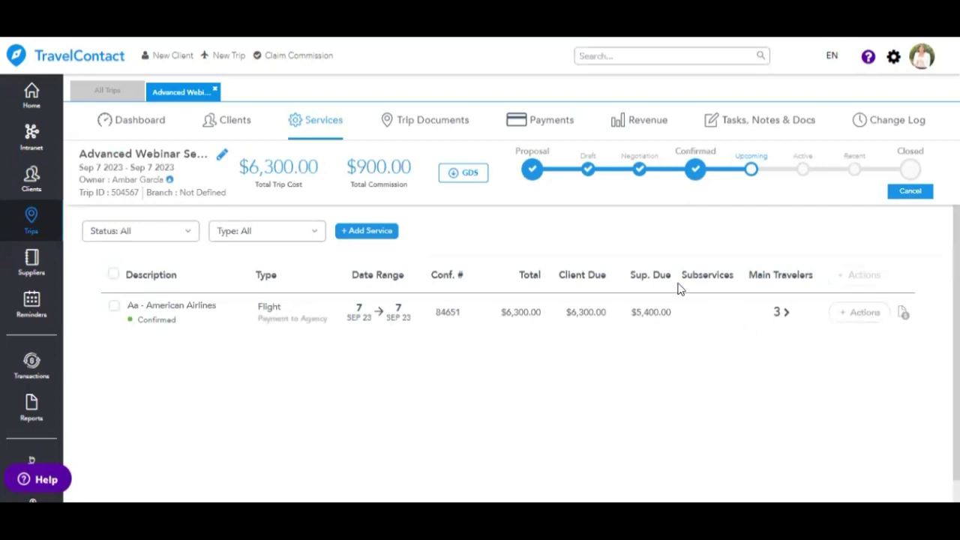
{"action": "left_click", "coordinate": [550, 132]}
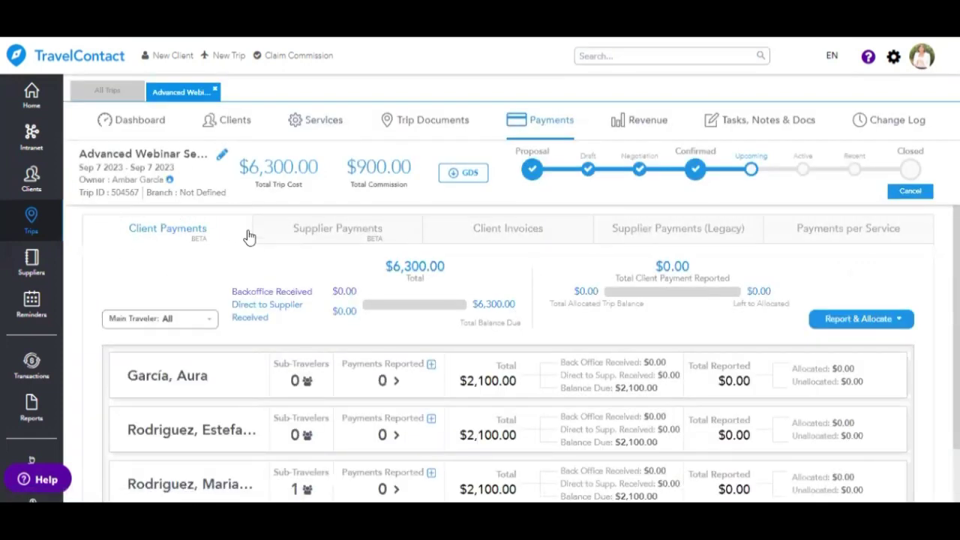
{"action": "scroll", "coordinate": [517, 386], "scroll_direction": "down", "scroll_amount": 2}
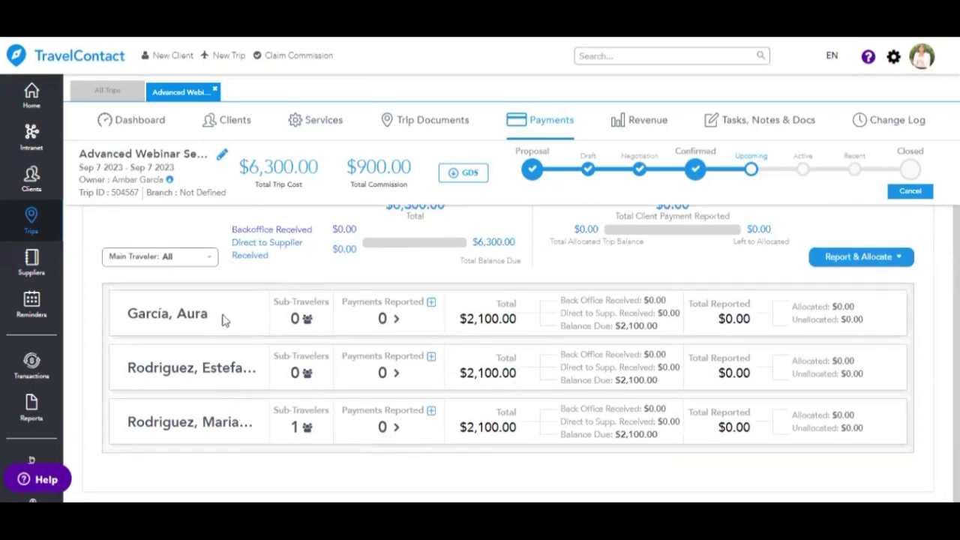
{"action": "scroll", "coordinate": [773, 370], "scroll_direction": "up", "scroll_amount": 2}
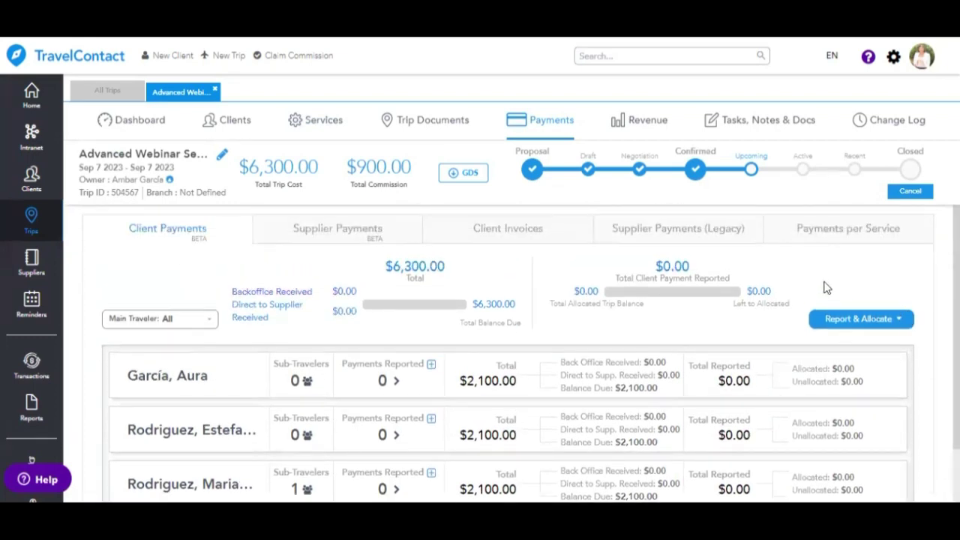
- Start a client-to-agency payment report for the first main traveler in the client payments list
{"action": "left_click", "coordinate": [873, 321]}
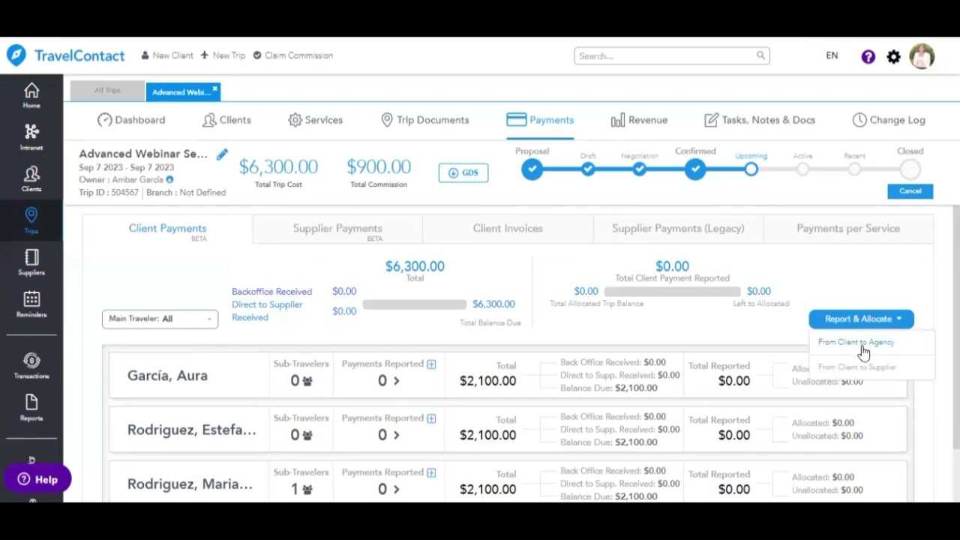
{"action": "left_click", "coordinate": [862, 346]}
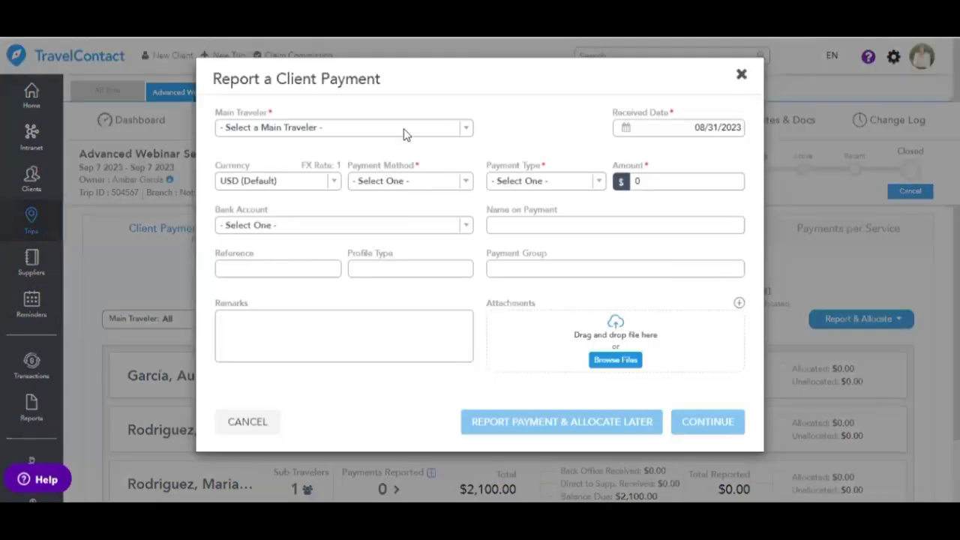
{"action": "left_click", "coordinate": [405, 133]}
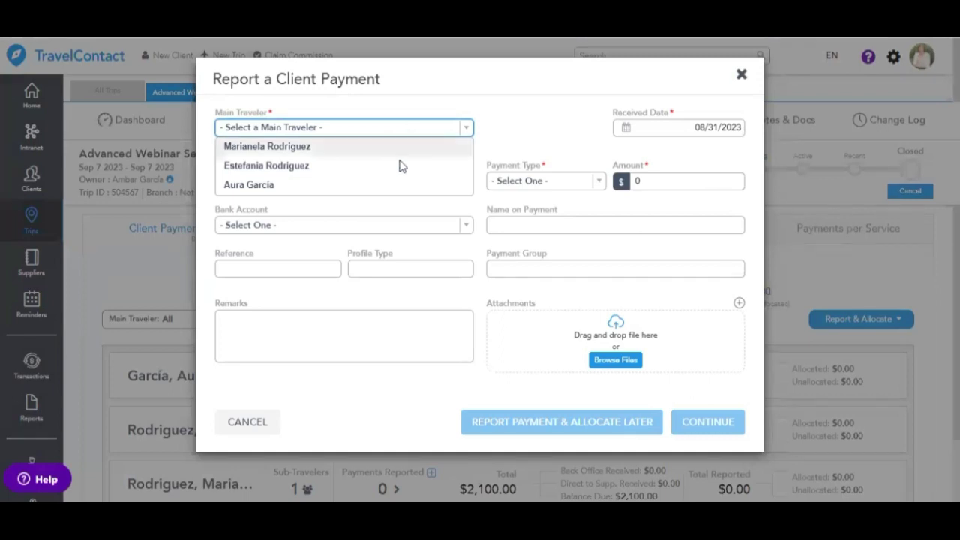
{"action": "left_click", "coordinate": [392, 185]}
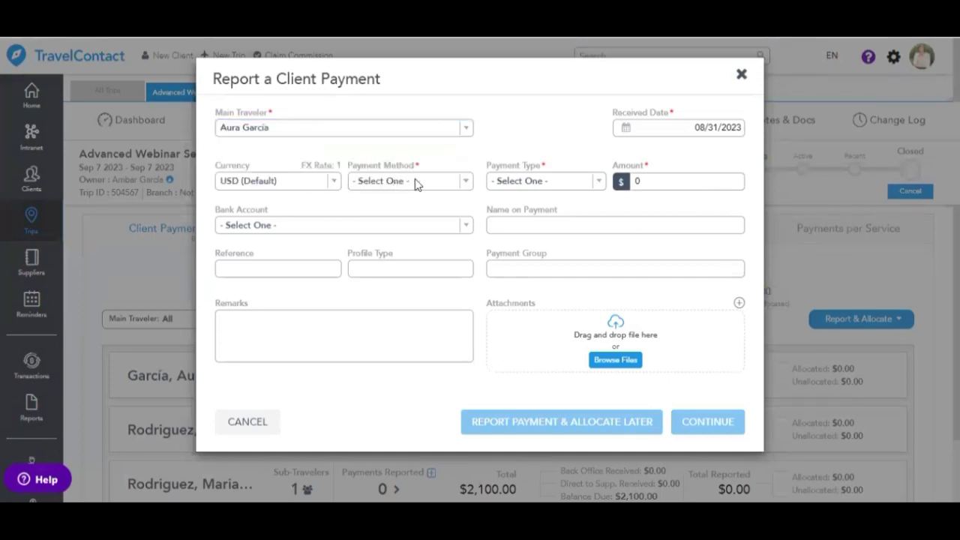
- Set the client payment's method to Wire, its type to Made and its amount to $2,100
{"action": "left_click", "coordinate": [417, 185]}
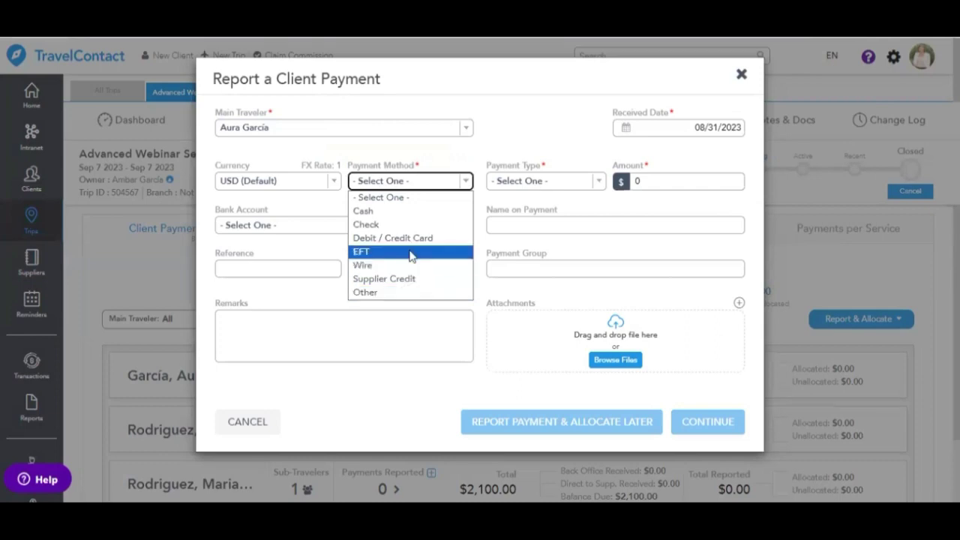
{"action": "left_click", "coordinate": [410, 267]}
{"action": "left_click", "coordinate": [557, 184]}
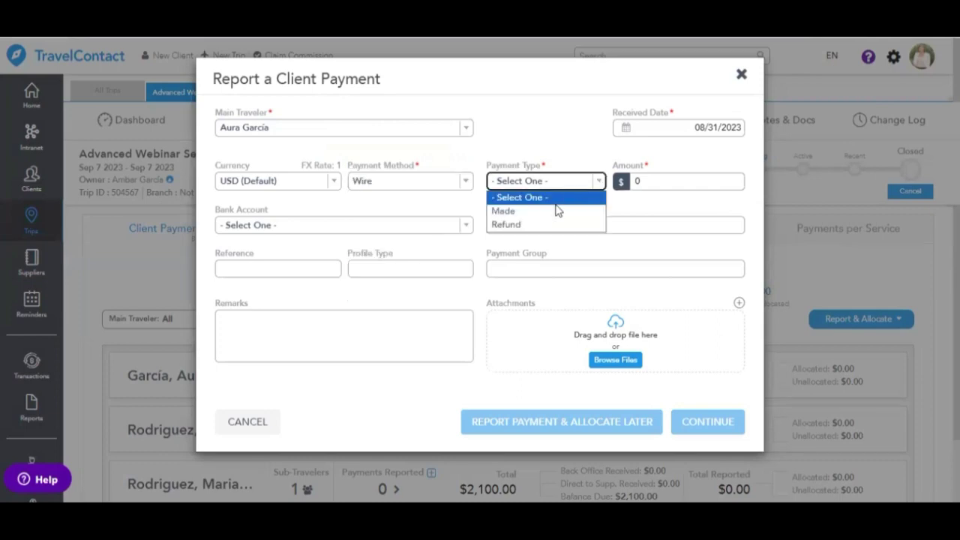
{"action": "left_click", "coordinate": [557, 212]}
{"action": "left_click", "coordinate": [657, 180]}
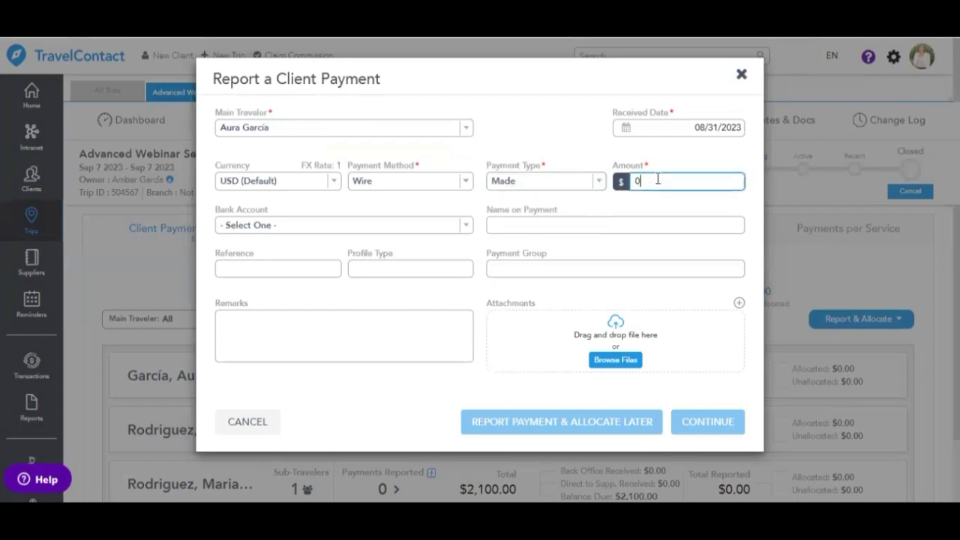
{"action": "key", "text": "BackSpace"}
{"action": "type", "text": "2100"}
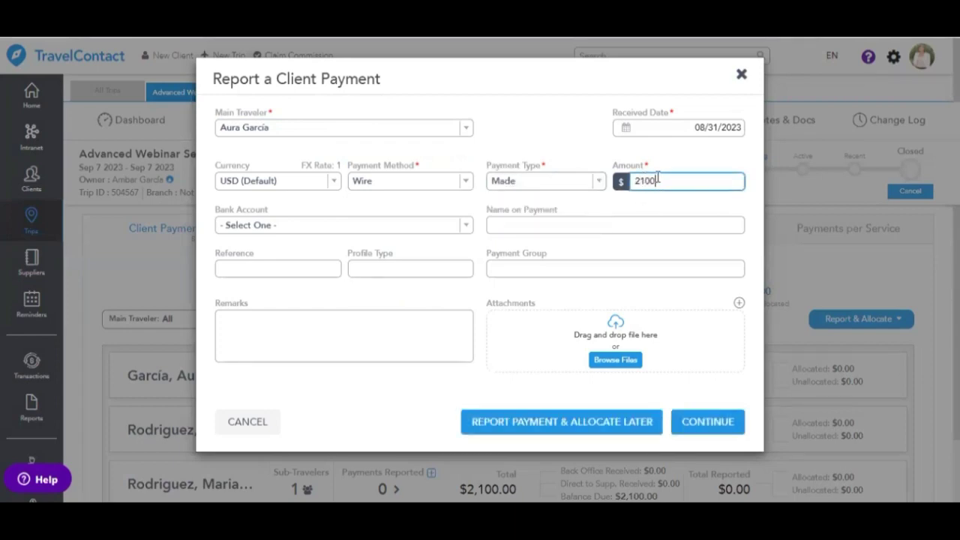
- Check the payment's optional name, group and remarks fields, and select the Bank of America USD account as bank account
{"action": "left_click", "coordinate": [570, 219]}
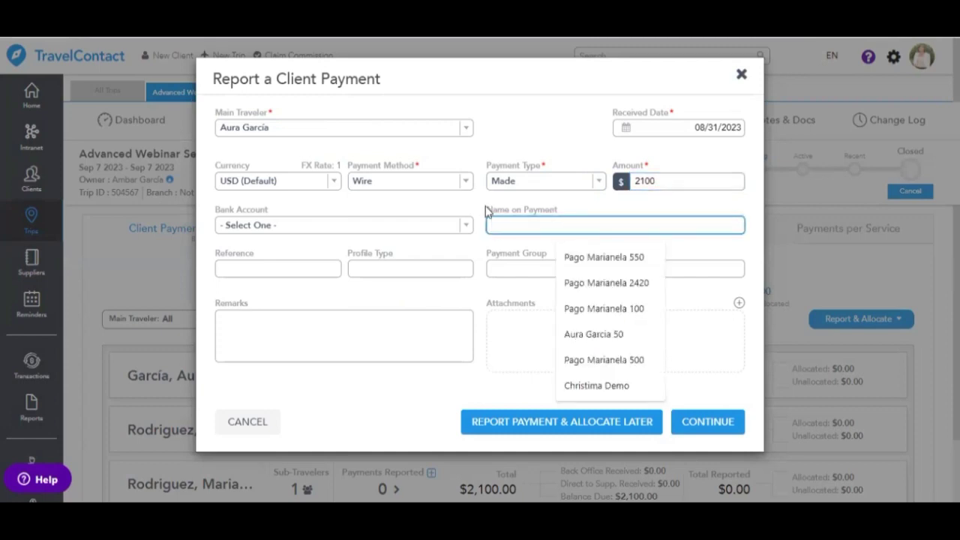
{"action": "left_click", "coordinate": [518, 264]}
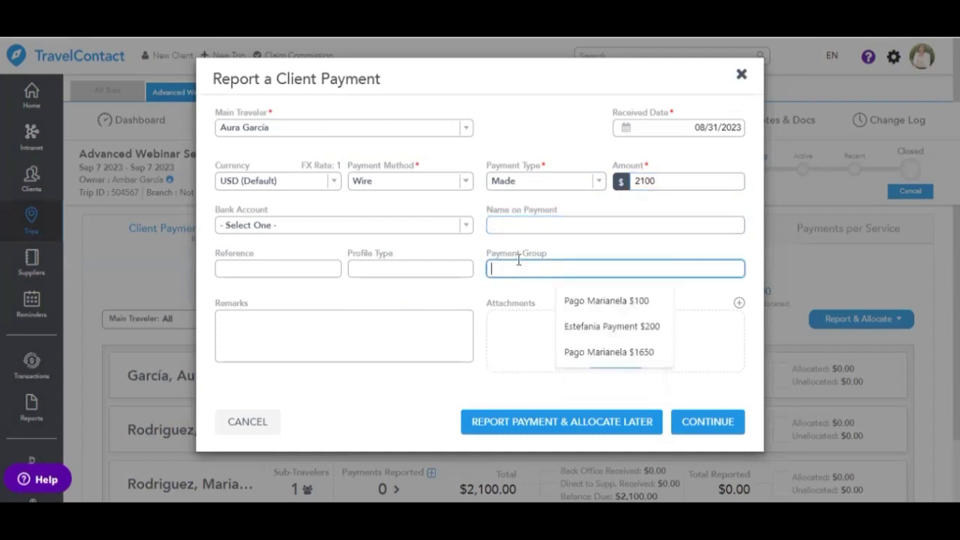
{"action": "left_click", "coordinate": [408, 328]}
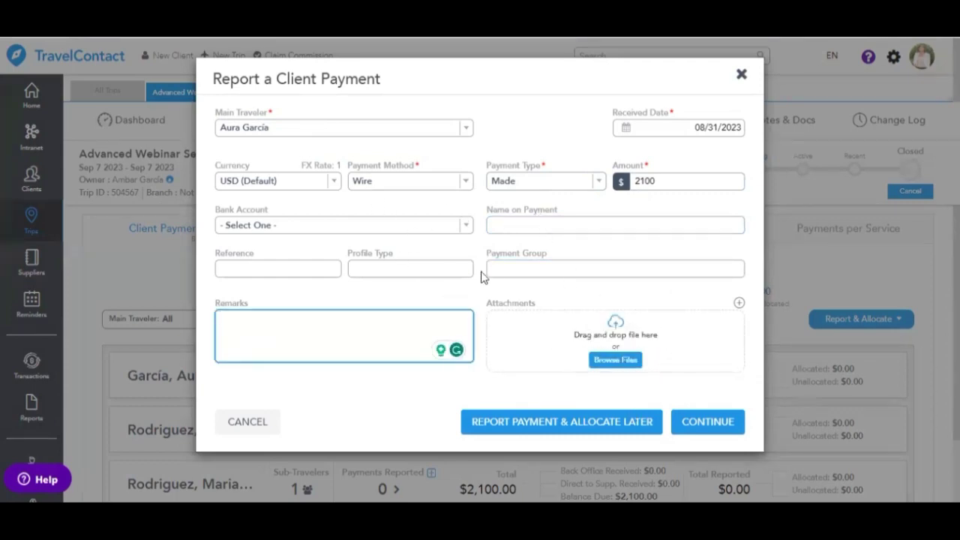
{"action": "left_click", "coordinate": [460, 226]}
{"action": "left_click", "coordinate": [445, 248]}
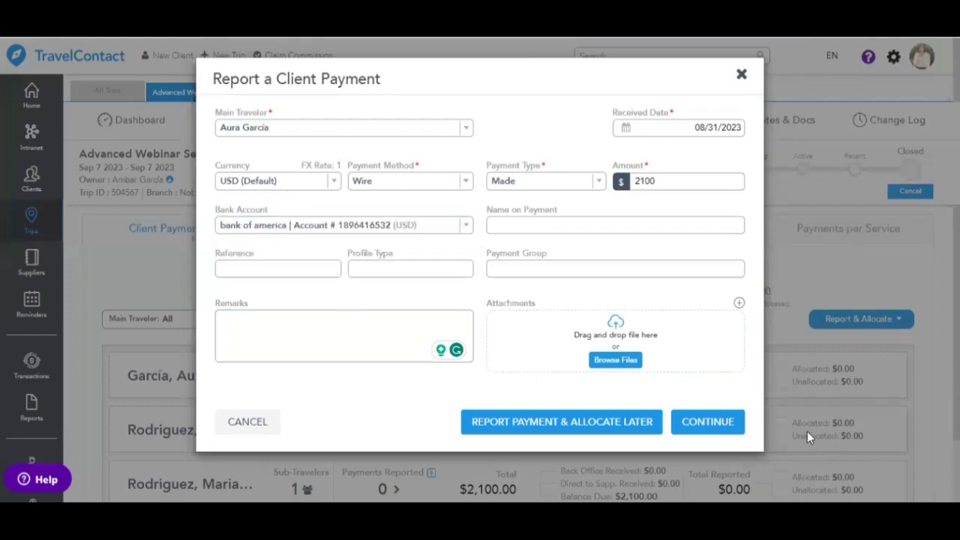
- Continue to the allocation, allocate $2,100 to the American Airlines service and submit the wire payment
{"action": "left_click", "coordinate": [721, 423]}
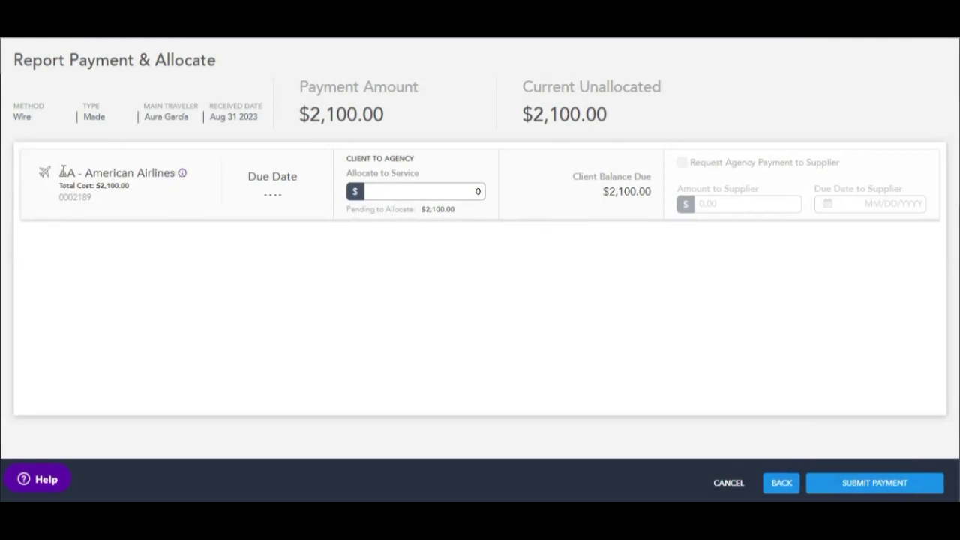
{"action": "left_click_drag", "start_coordinate": [61, 172], "coordinate": [180, 174]}
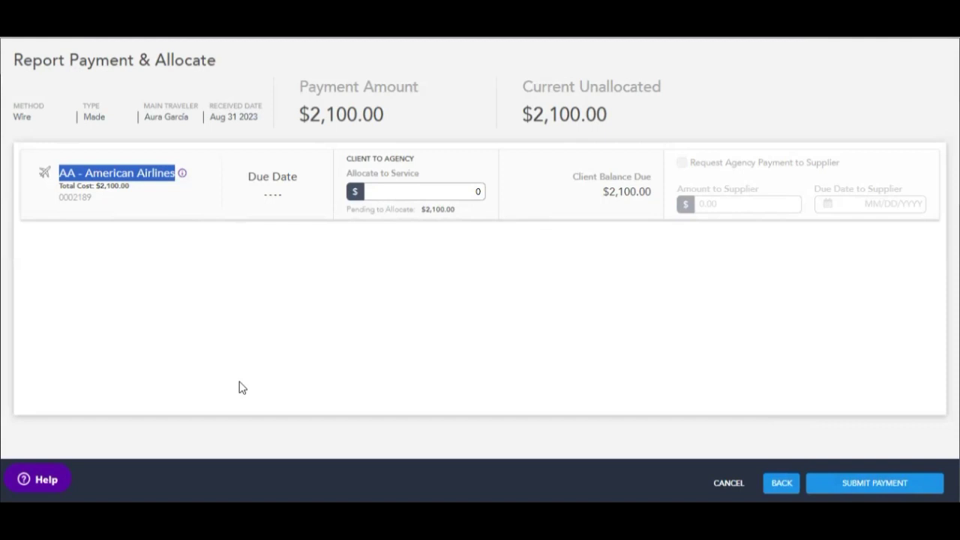
{"action": "left_click", "coordinate": [460, 191]}
{"action": "type", "text": "2100"}
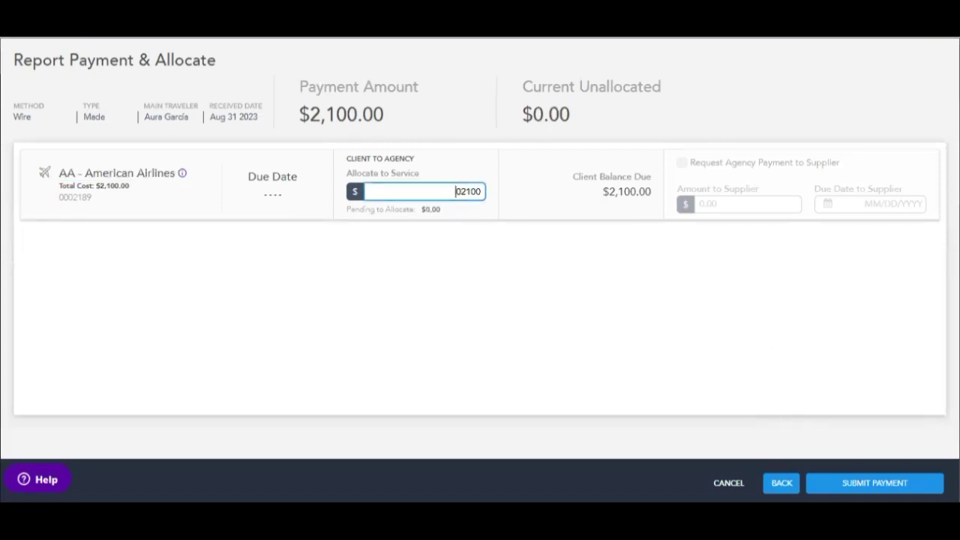
{"action": "left_click", "coordinate": [867, 478]}
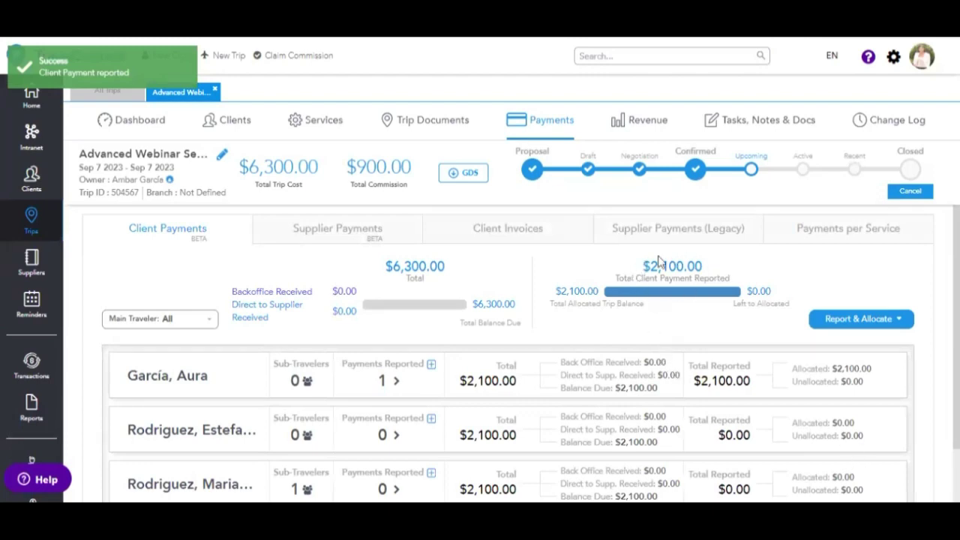
- Check the total client payment reported, the back office received amount and the total paid on the client invoices
{"action": "left_click_drag", "start_coordinate": [649, 266], "coordinate": [679, 266]}
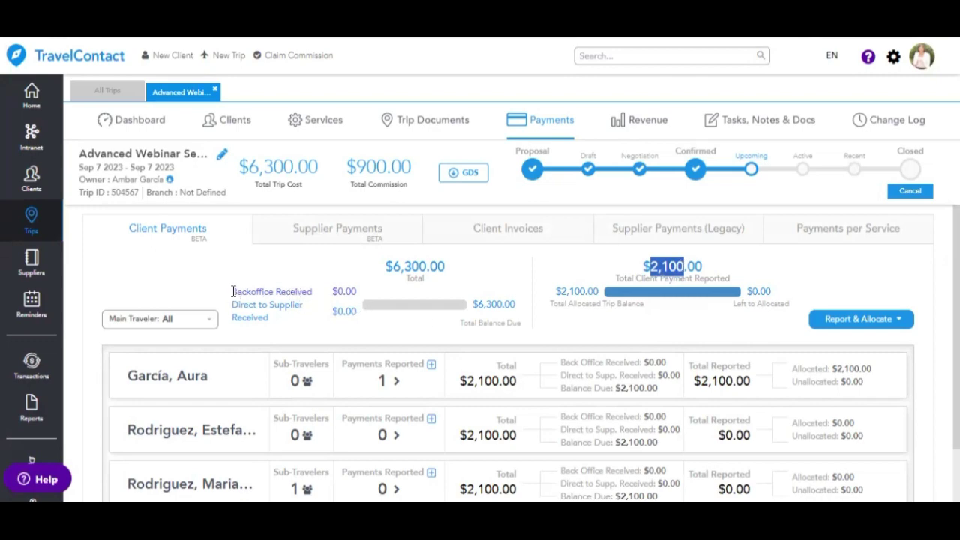
{"action": "left_click_drag", "start_coordinate": [233, 290], "coordinate": [357, 287]}
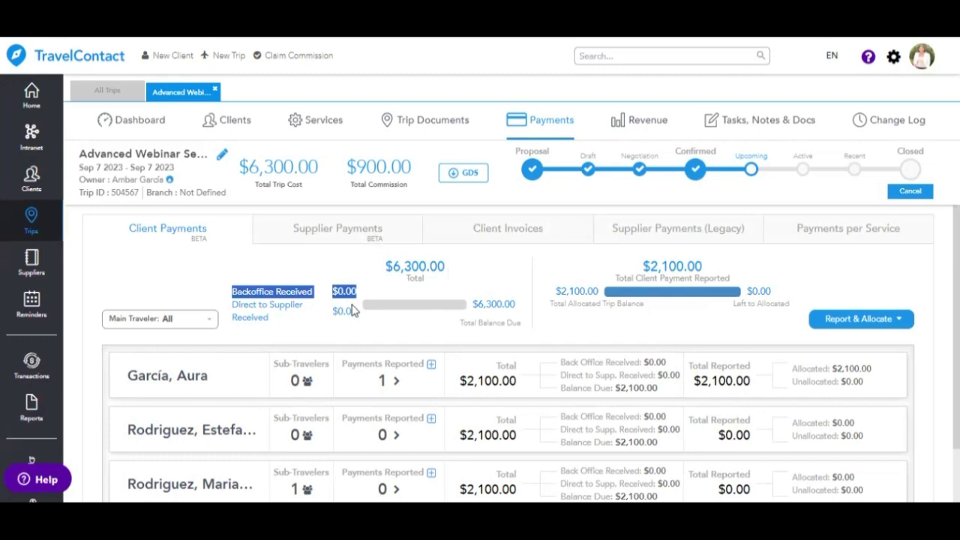
{"action": "left_click", "coordinate": [523, 238]}
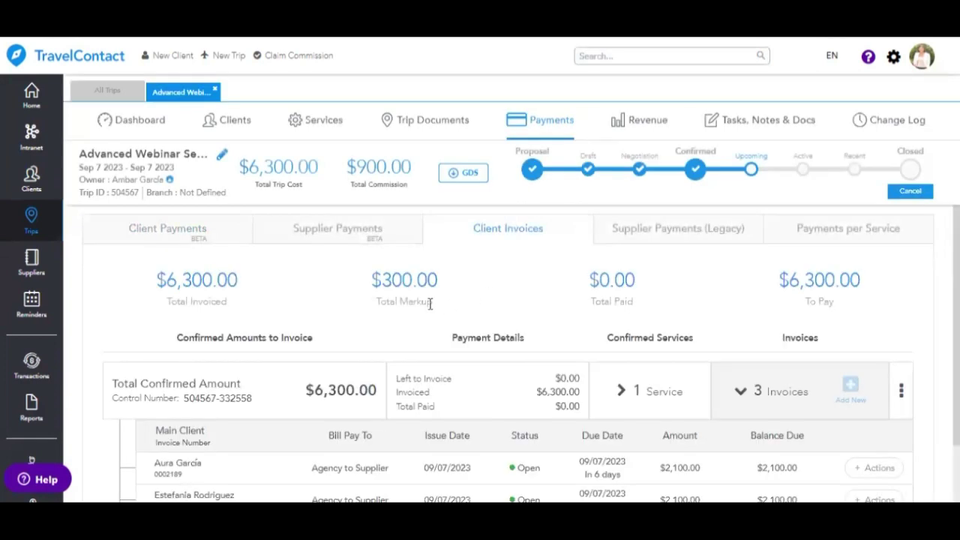
{"action": "left_click_drag", "start_coordinate": [602, 278], "coordinate": [639, 280]}
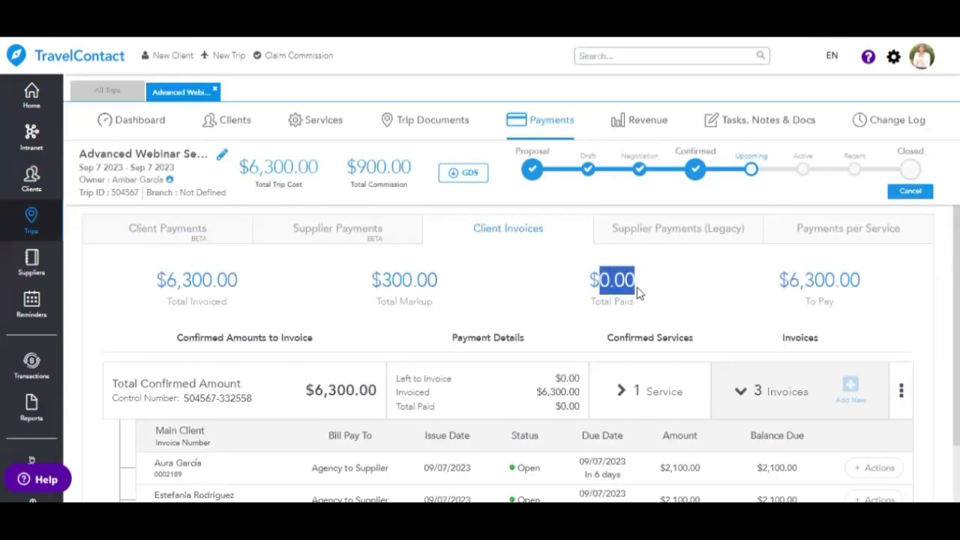
- Return to the client payments and start a client-to-agency payment report for the second listed main traveler
{"action": "left_click", "coordinate": [196, 234]}
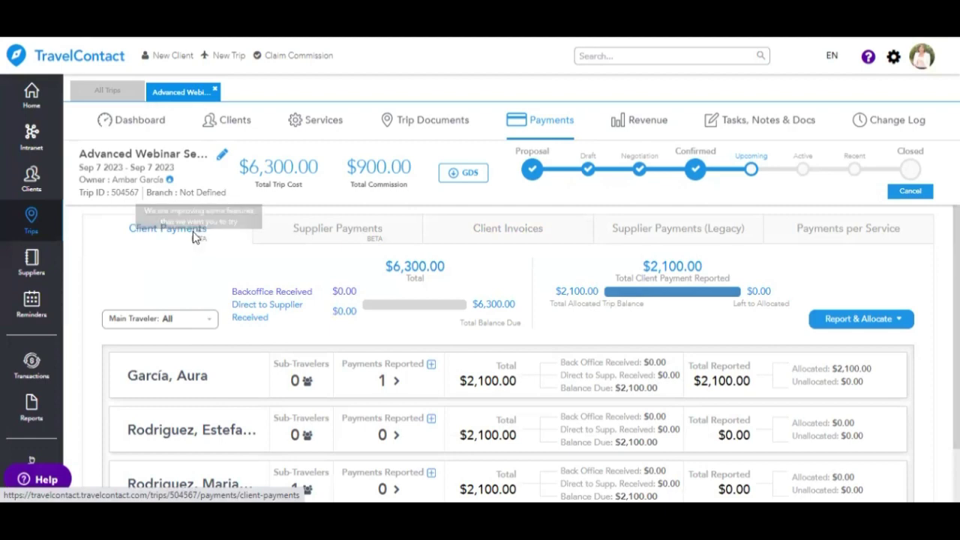
{"action": "scroll", "coordinate": [395, 380], "scroll_direction": "down", "scroll_amount": 1}
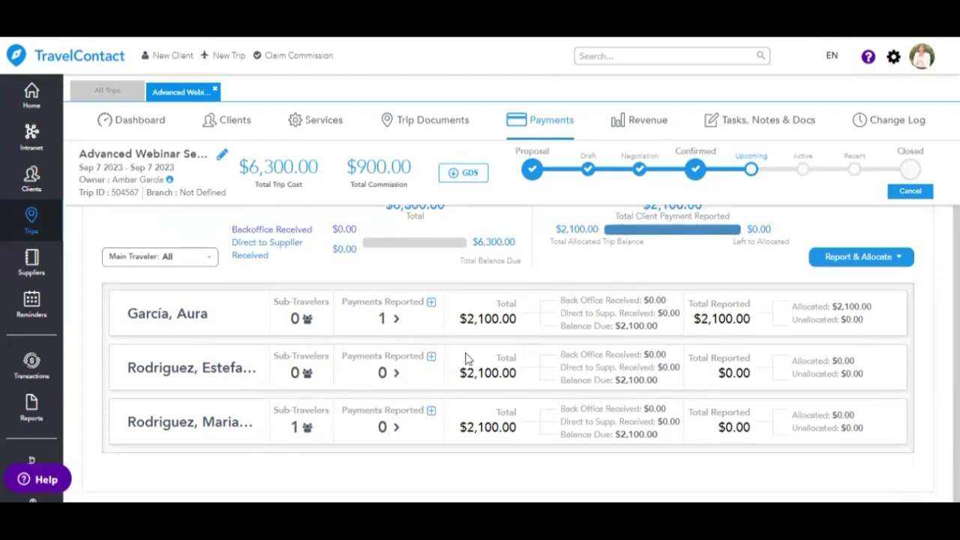
{"action": "left_click", "coordinate": [873, 257]}
{"action": "left_click", "coordinate": [870, 282]}
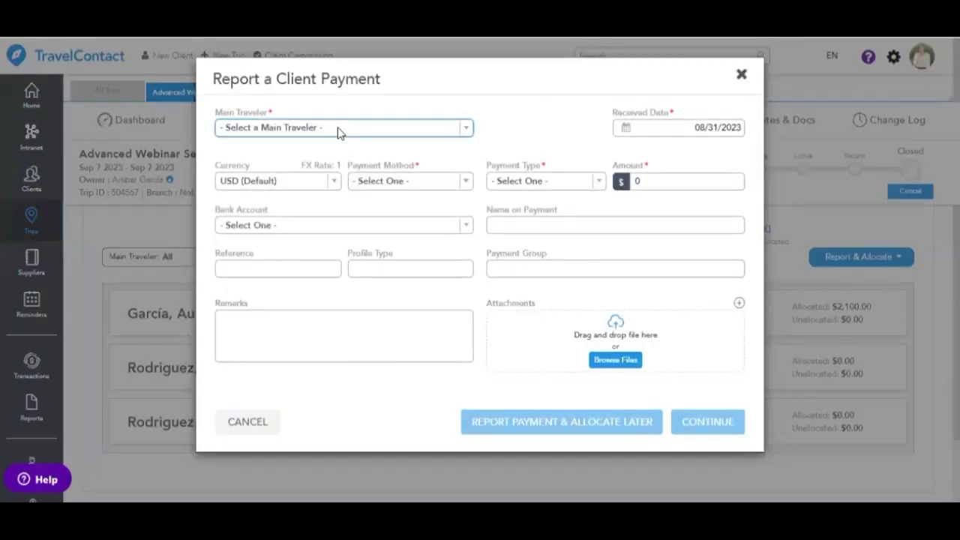
{"action": "left_click", "coordinate": [337, 129]}
{"action": "left_click", "coordinate": [333, 163]}
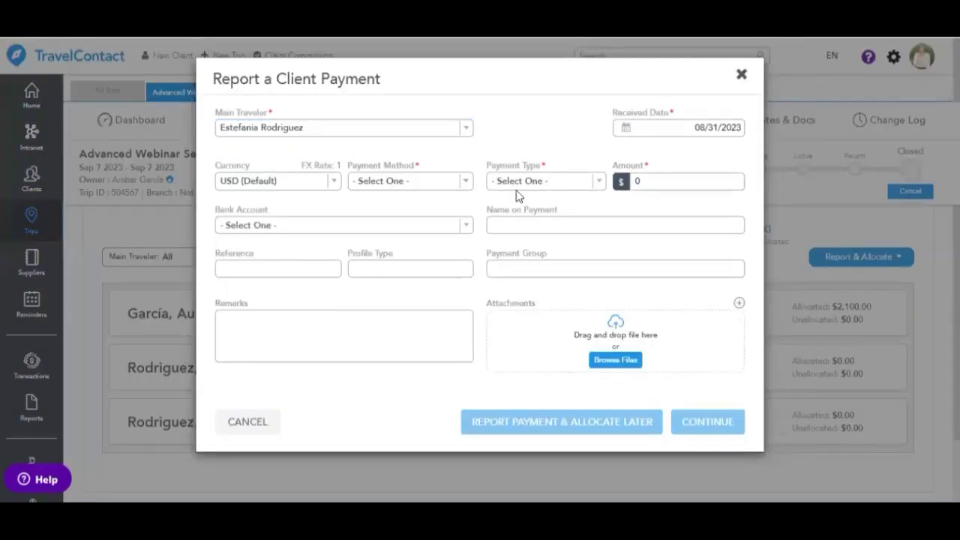
- Set the second traveler's payment method to Cash, the payment type to Made and the amount to $2,100
{"action": "left_click", "coordinate": [418, 184]}
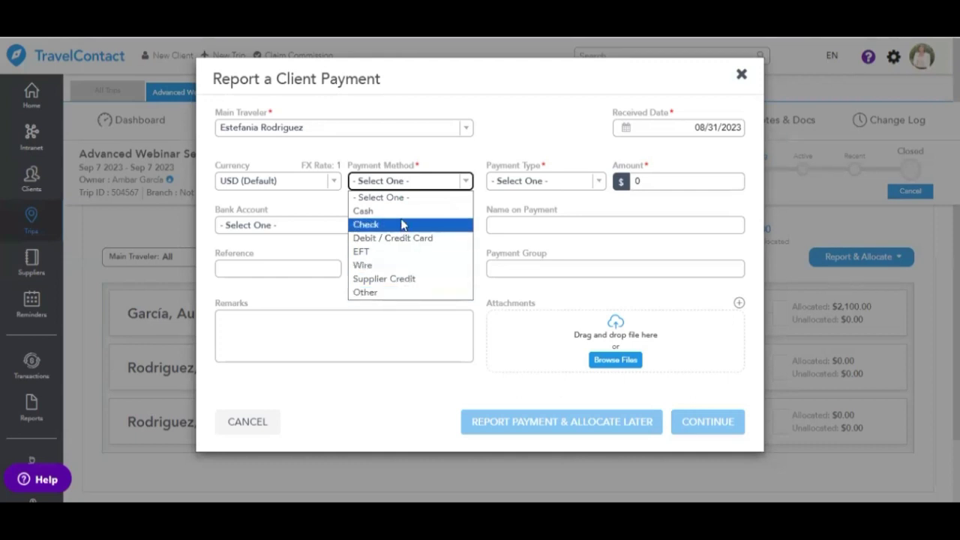
{"action": "left_click", "coordinate": [401, 218]}
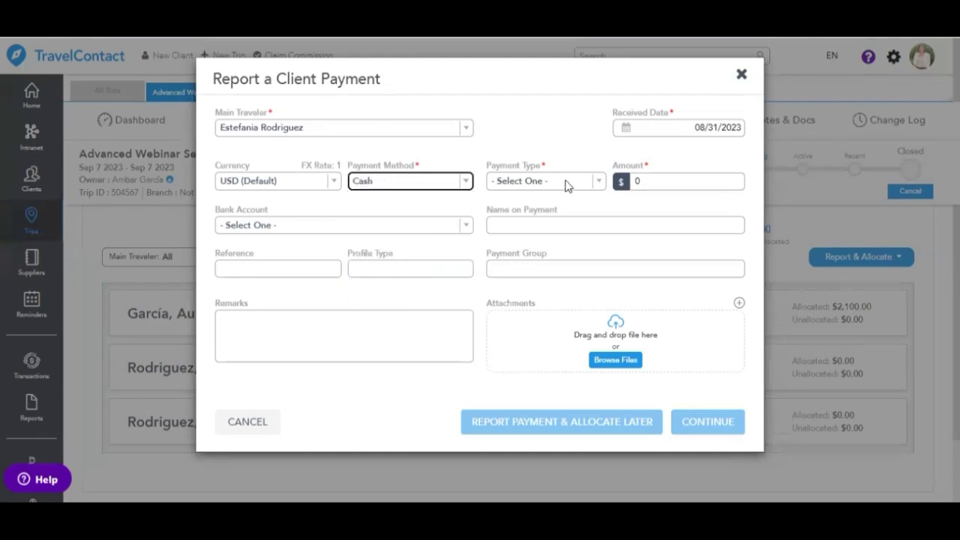
{"action": "left_click", "coordinate": [565, 184]}
{"action": "left_click", "coordinate": [568, 212]}
{"action": "key", "text": "BackSpace"}
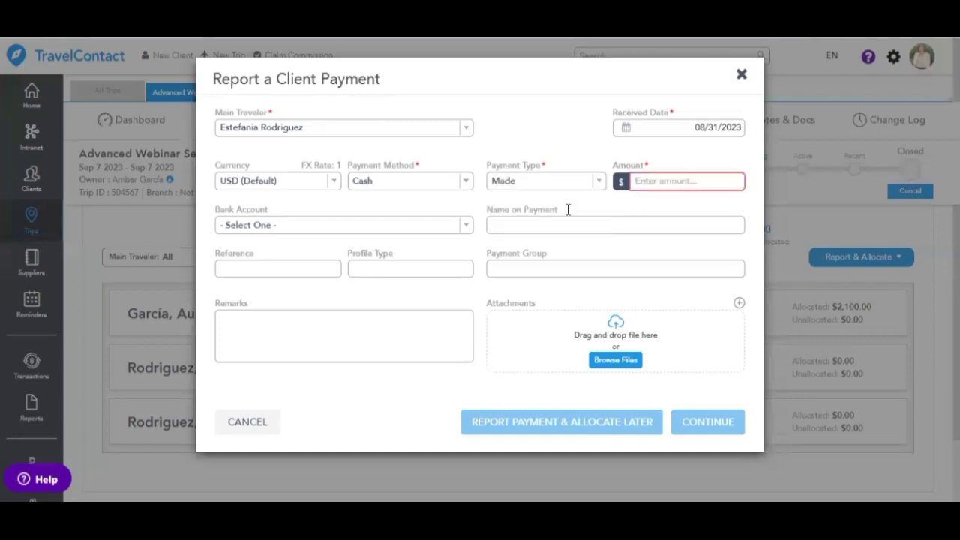
{"action": "type", "text": "2"}
- Allocate $2,100 of the cash payment to the American Airlines service and submit the payment
{"action": "left_click", "coordinate": [724, 421]}
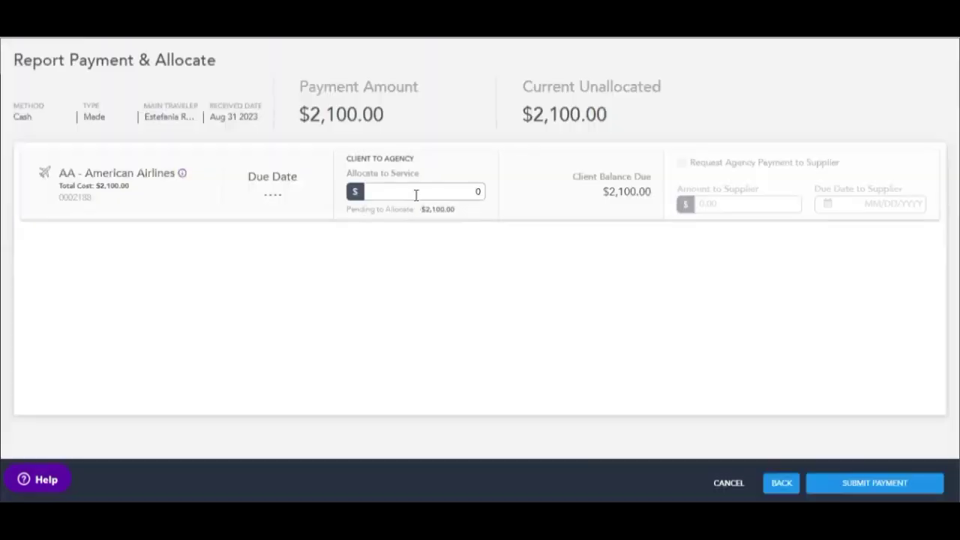
{"action": "left_click", "coordinate": [418, 189]}
{"action": "type", "text": "2100"}
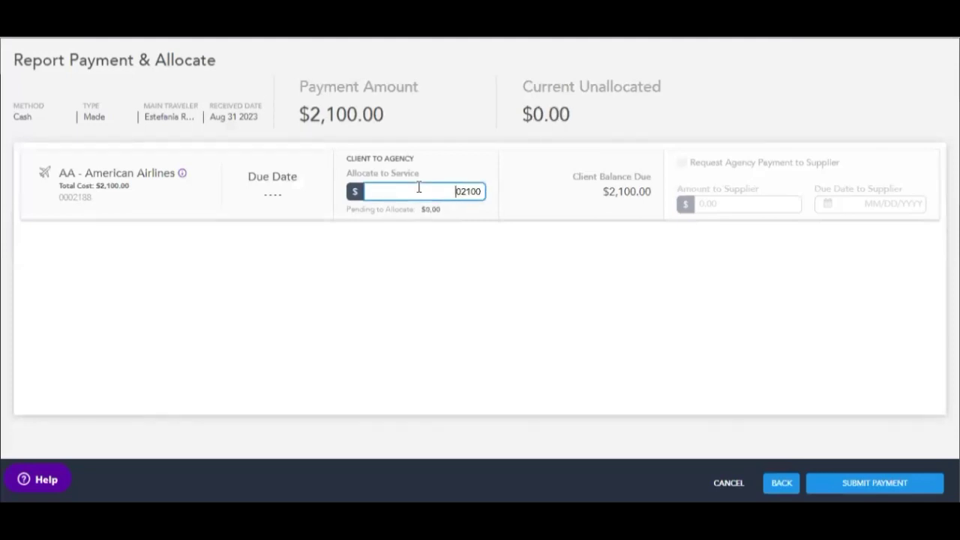
{"action": "left_click", "coordinate": [891, 482]}
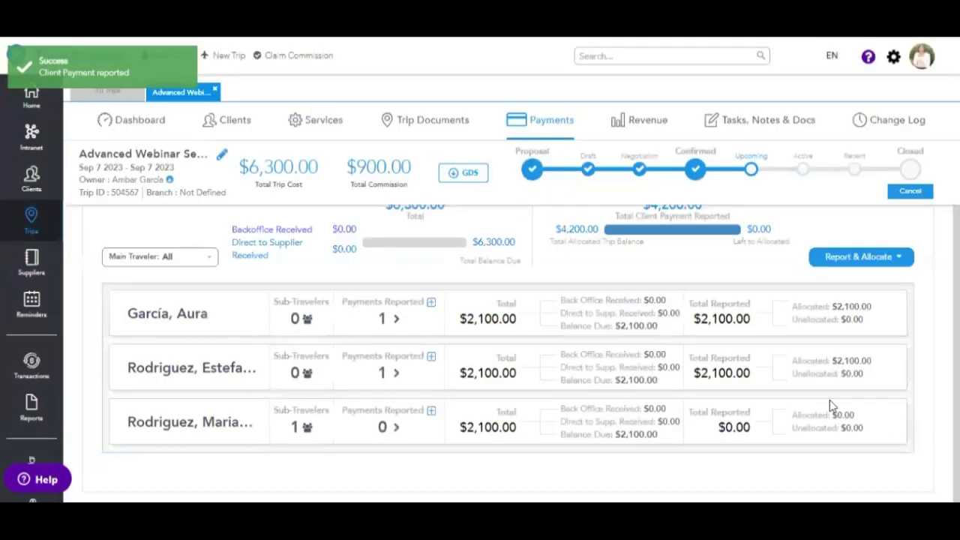
- Start adding a Lodging service to the trip and enter its confirmation number
{"action": "scroll", "coordinate": [615, 275], "scroll_direction": "up", "scroll_amount": 1}
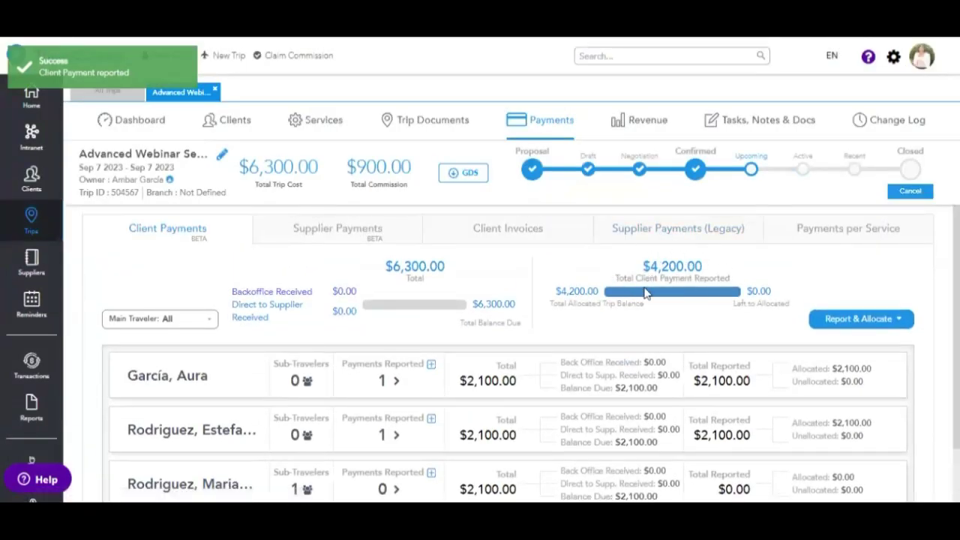
{"action": "left_click", "coordinate": [318, 124]}
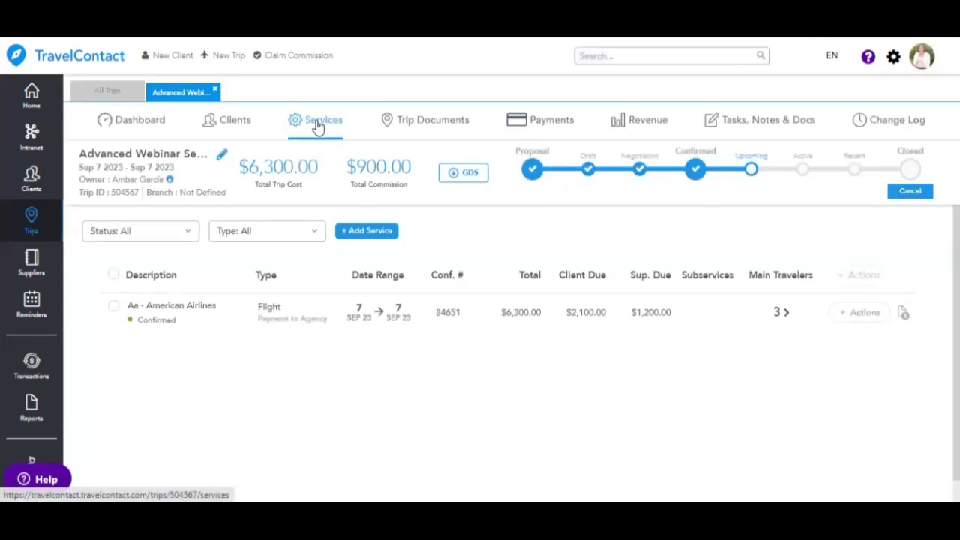
{"action": "left_click", "coordinate": [367, 238]}
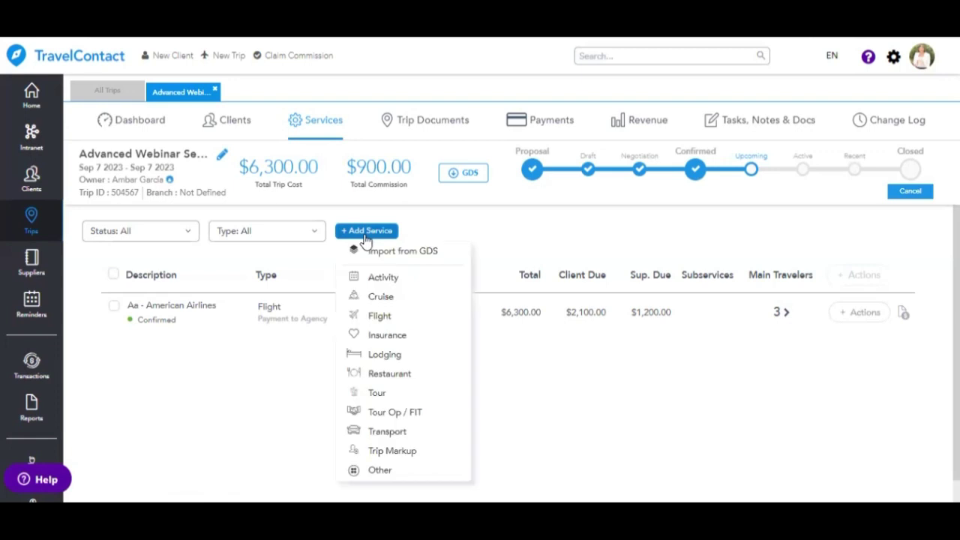
{"action": "left_click", "coordinate": [424, 361]}
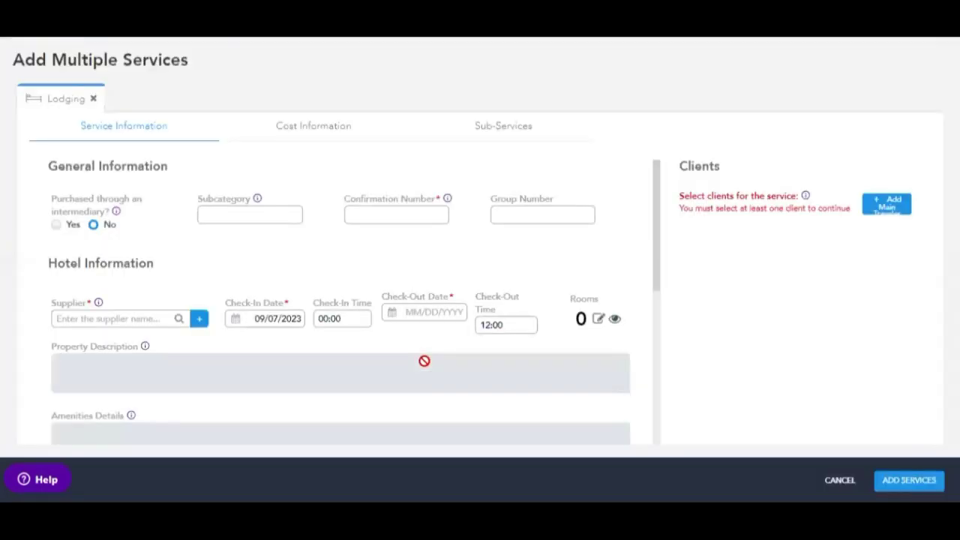
{"action": "left_click", "coordinate": [383, 214]}
{"action": "type", "text": "465132"}
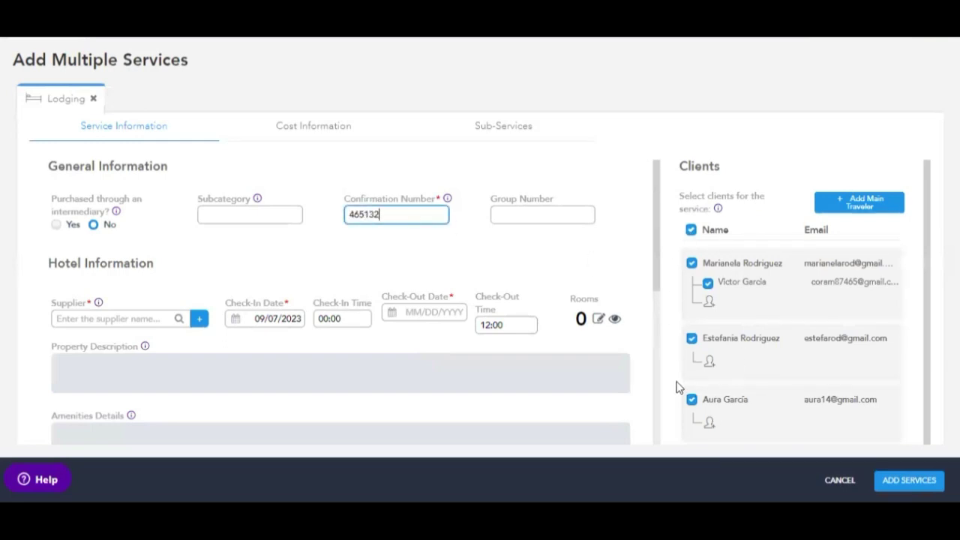
- Choose Key Largo Bay Marriott Beach Resort as the lodging supplier and set the check-out date to 09/17/2023
{"action": "left_click", "coordinate": [76, 321]}
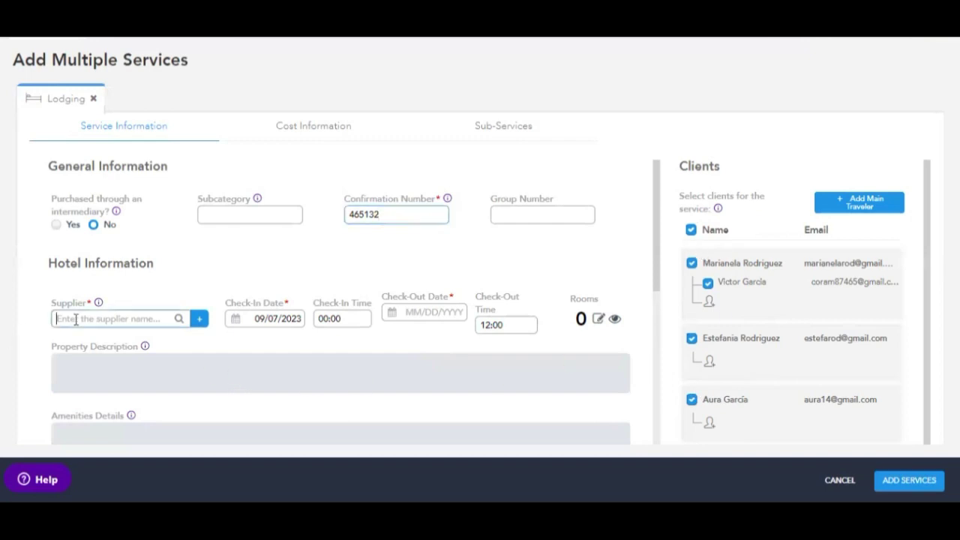
{"action": "type", "text": "marriott"}
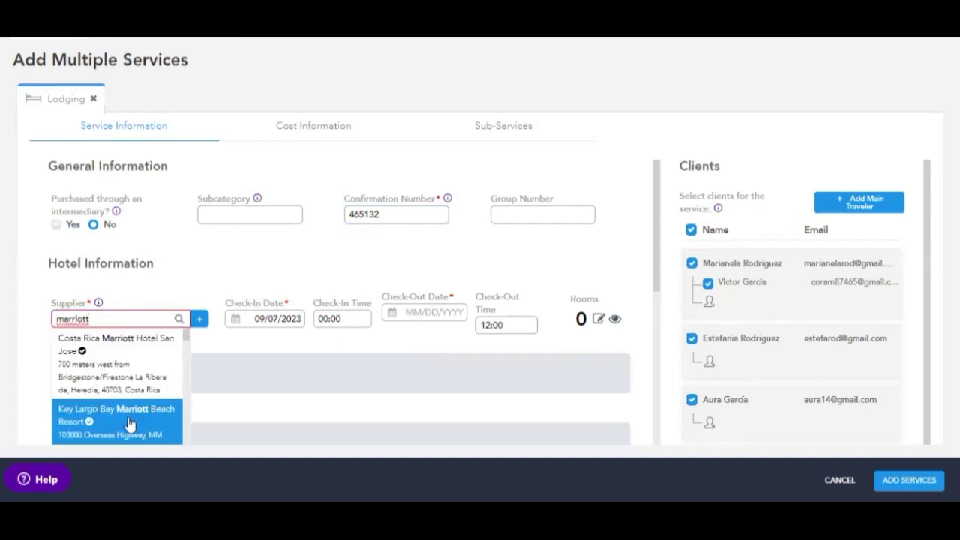
{"action": "key", "text": "Return"}
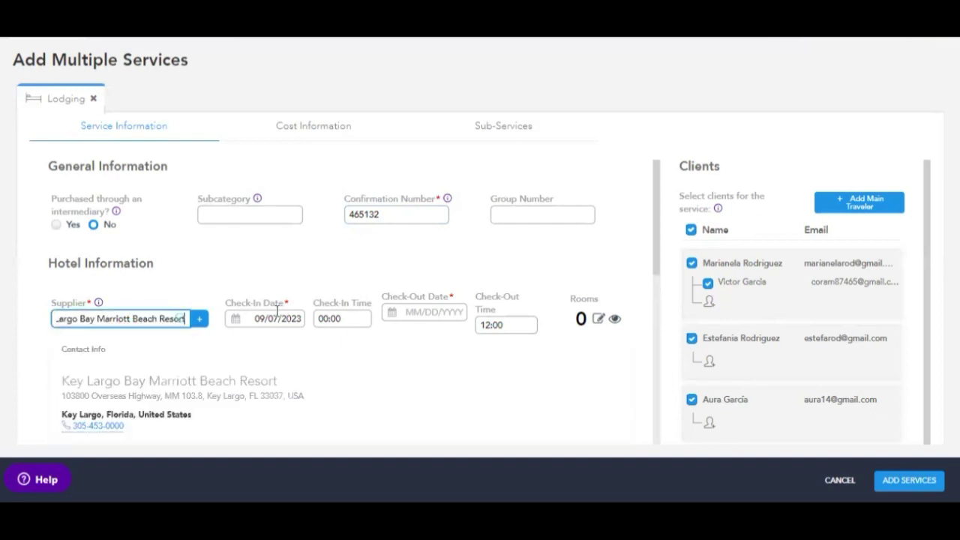
{"action": "left_click", "coordinate": [426, 314]}
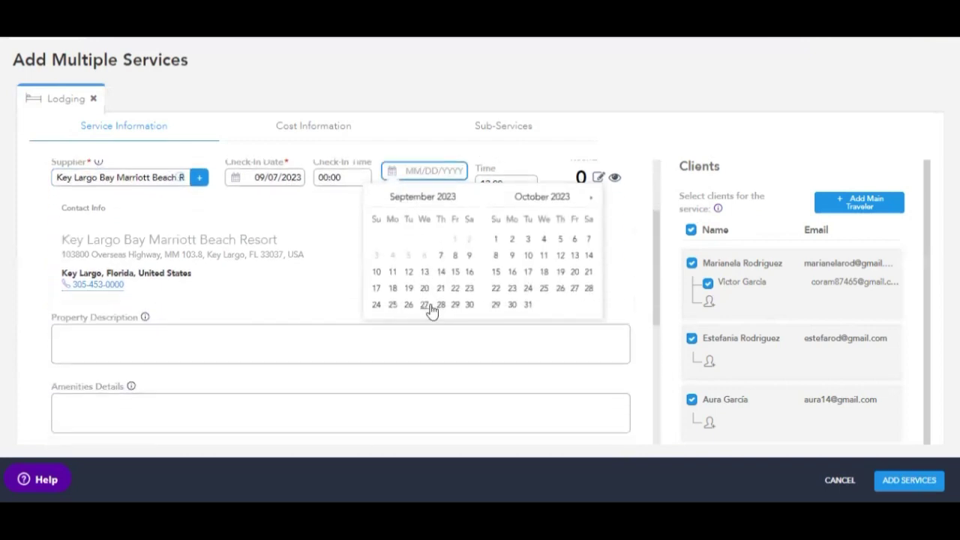
{"action": "left_click", "coordinate": [377, 288]}
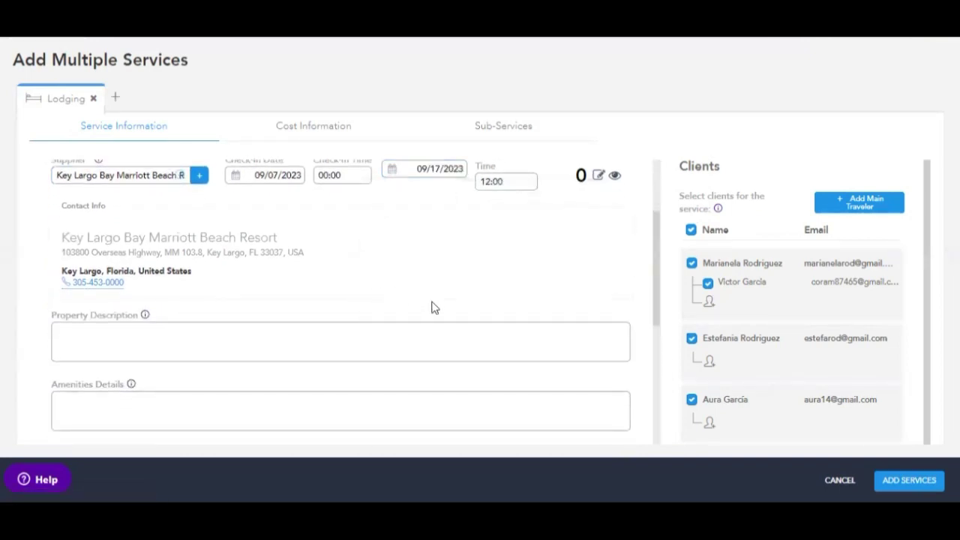
- Assign the VIP Service label to the lodging service
{"action": "scroll", "coordinate": [409, 333], "scroll_direction": "up", "scroll_amount": 2}
{"action": "scroll", "coordinate": [409, 338], "scroll_direction": "down", "scroll_amount": 4}
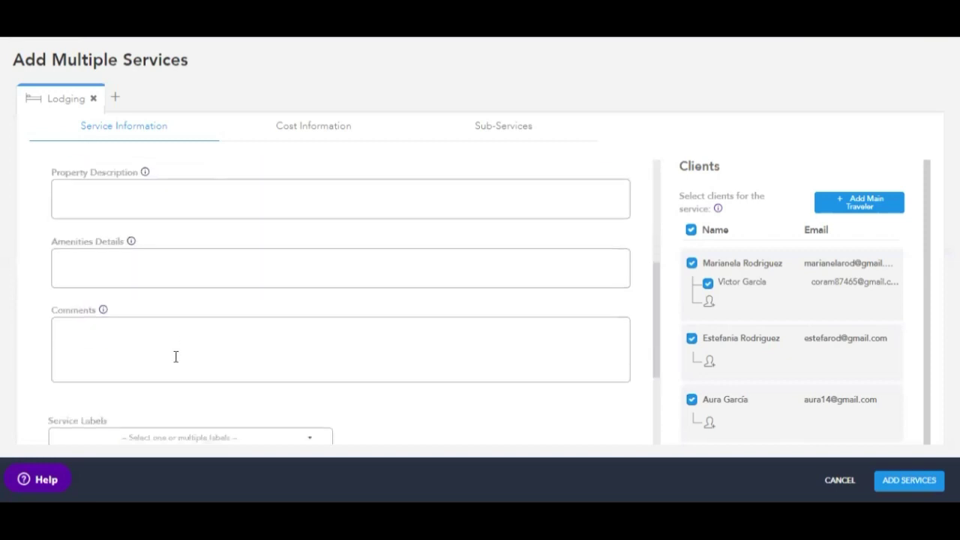
{"action": "scroll", "coordinate": [230, 420], "scroll_direction": "down", "scroll_amount": 1}
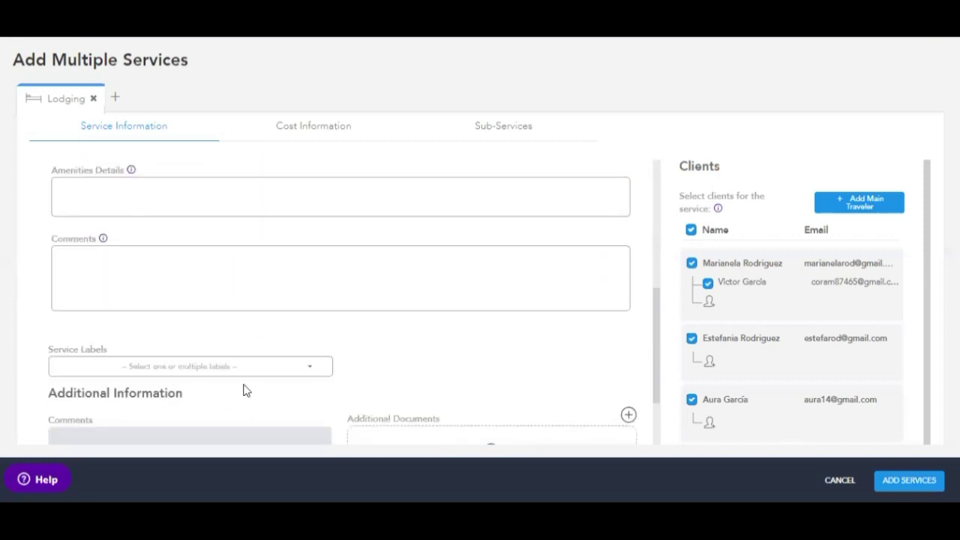
{"action": "scroll", "coordinate": [247, 375], "scroll_direction": "down", "scroll_amount": 2}
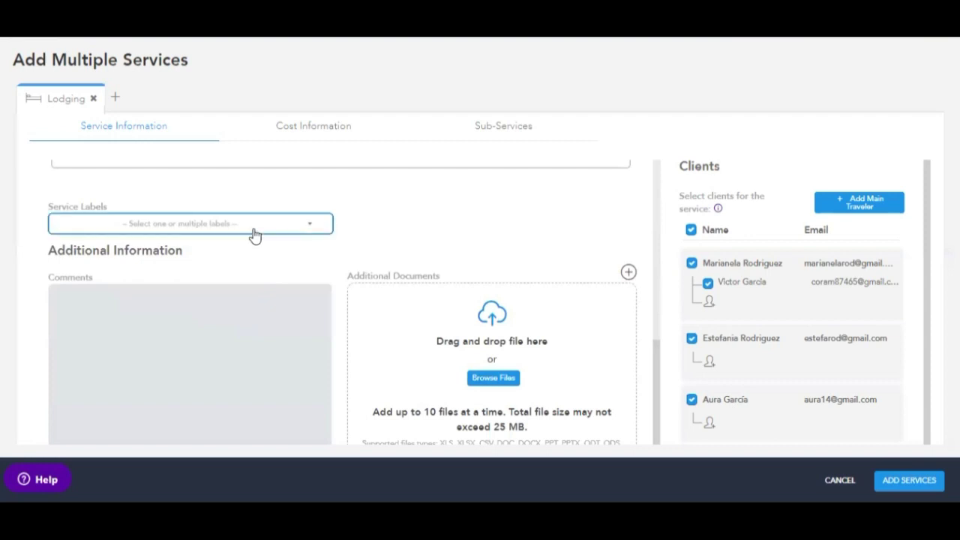
{"action": "left_click", "coordinate": [255, 235]}
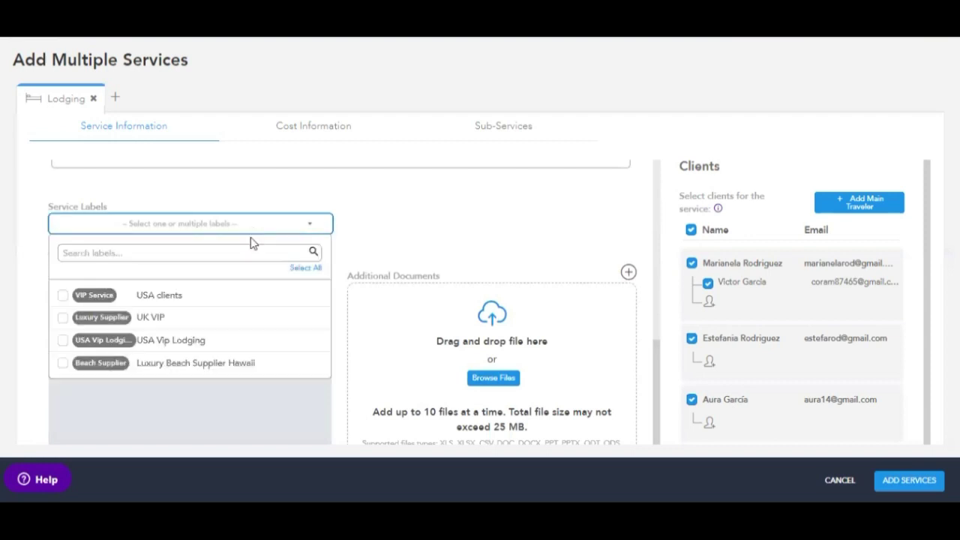
{"action": "left_click", "coordinate": [63, 295]}
{"action": "left_click", "coordinate": [371, 228]}
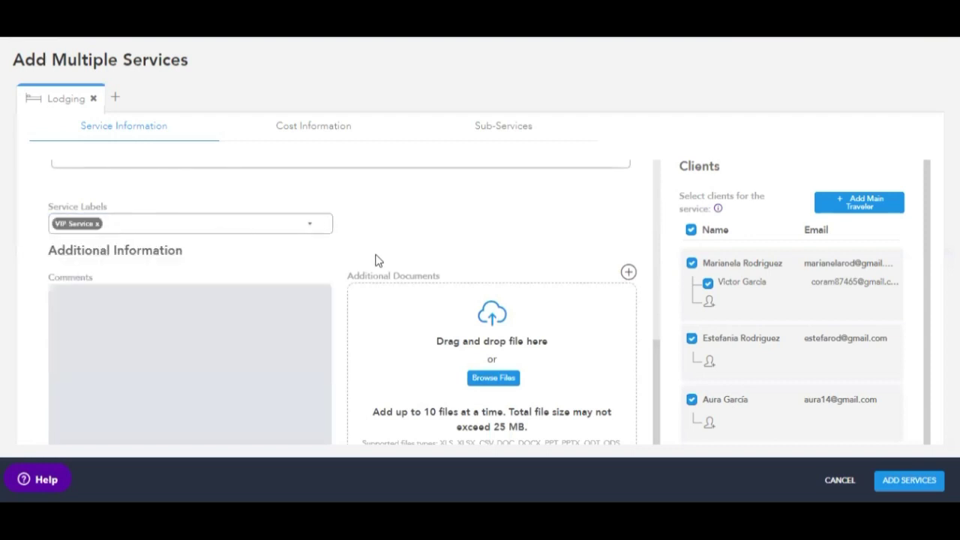
- In the room details, set Room 1 to Junior suite, enter its confirmation number and assign the second listed main traveler
{"action": "scroll", "coordinate": [379, 270], "scroll_direction": "up", "scroll_amount": 3}
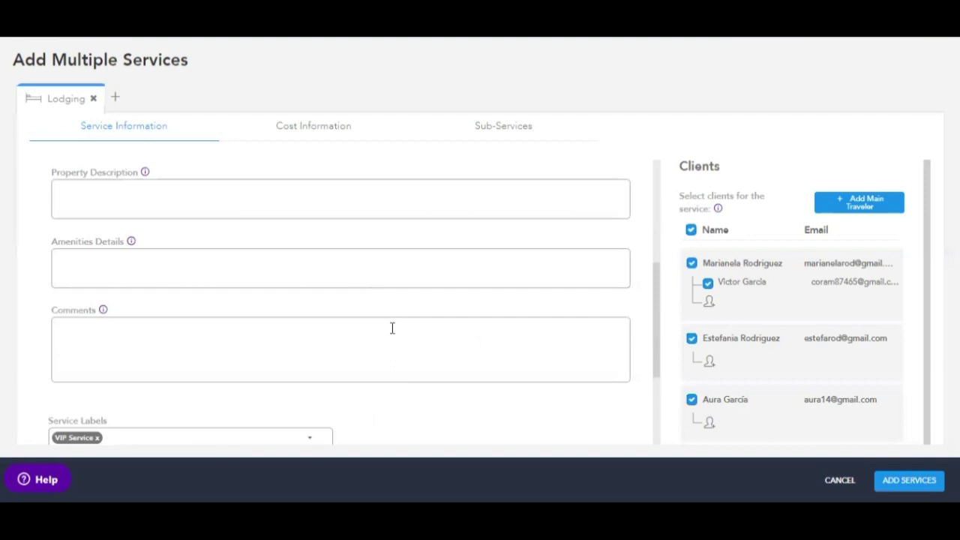
{"action": "scroll", "coordinate": [392, 327], "scroll_direction": "up", "scroll_amount": 5}
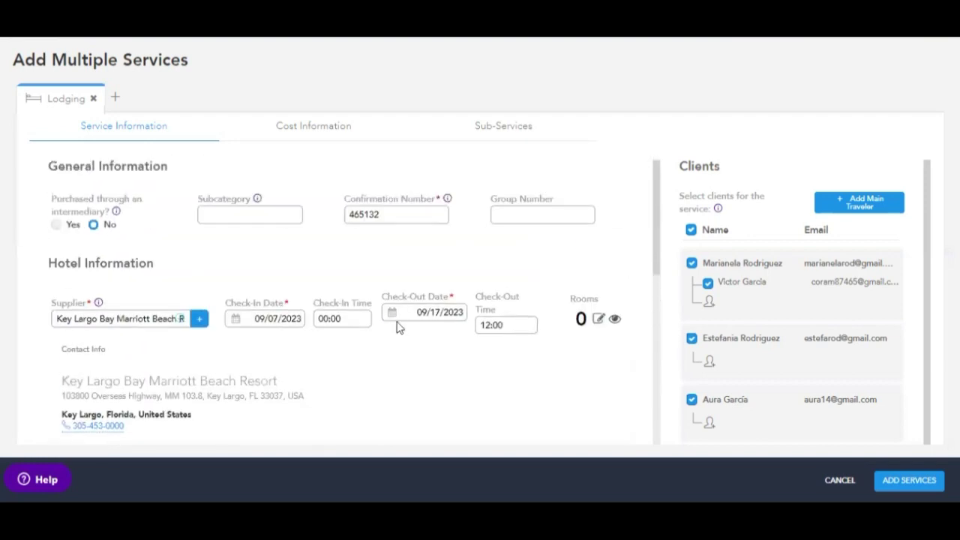
{"action": "left_click", "coordinate": [597, 321]}
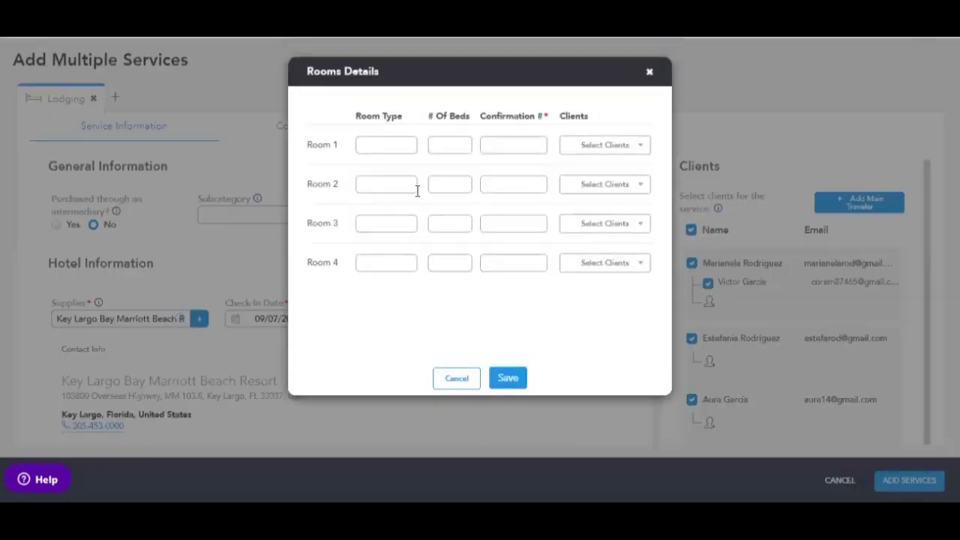
{"action": "left_click", "coordinate": [383, 145]}
{"action": "type", "text": "junior"}
{"action": "left_click", "coordinate": [386, 164]}
{"action": "left_click", "coordinate": [536, 138]}
{"action": "type", "text": "46512"}
{"action": "left_click", "coordinate": [583, 146]}
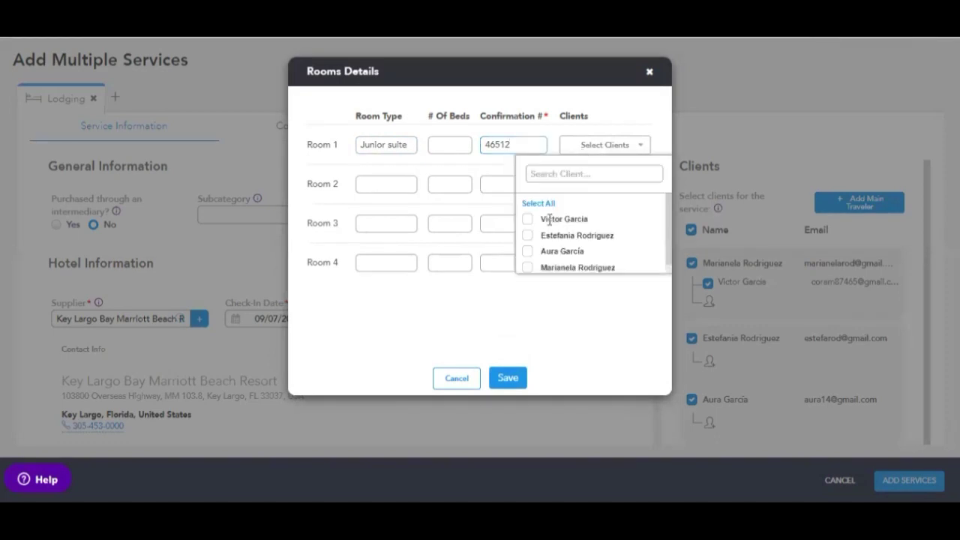
{"action": "left_click", "coordinate": [528, 236]}
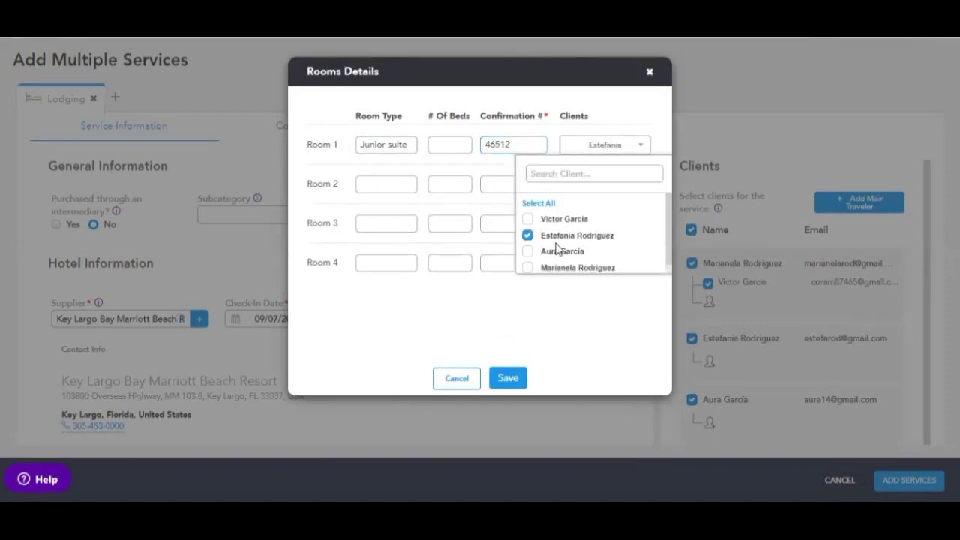
- Set Room 2 to Junior suite with its confirmation number and the third listed main traveler, and save the room details
{"action": "left_click", "coordinate": [408, 182]}
{"action": "type", "text": "suite"}
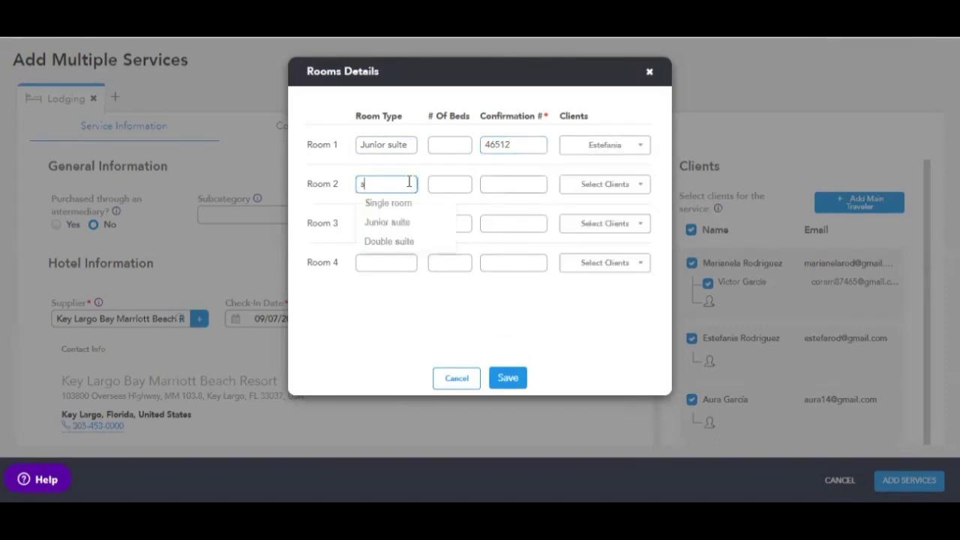
{"action": "left_click", "coordinate": [427, 208]}
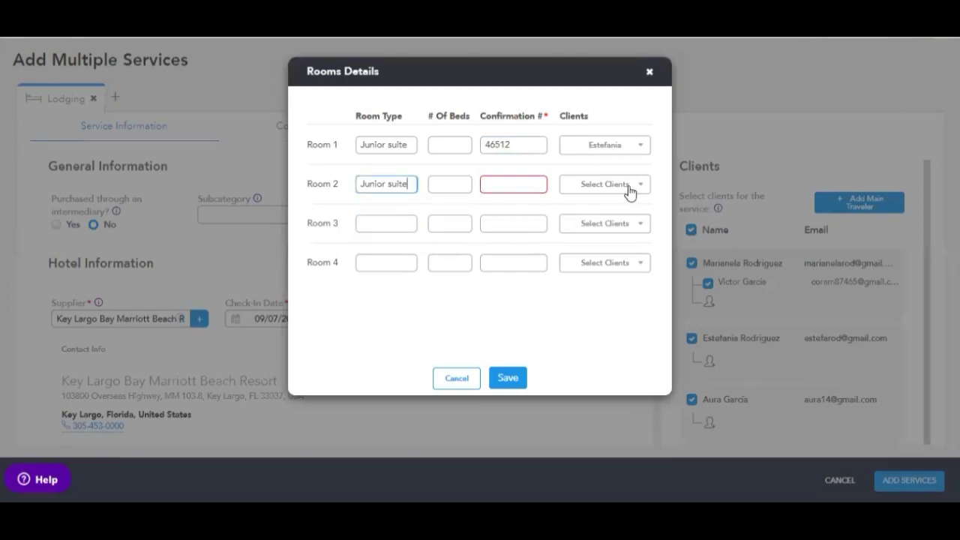
{"action": "left_click", "coordinate": [626, 187]}
{"action": "left_click", "coordinate": [528, 291]}
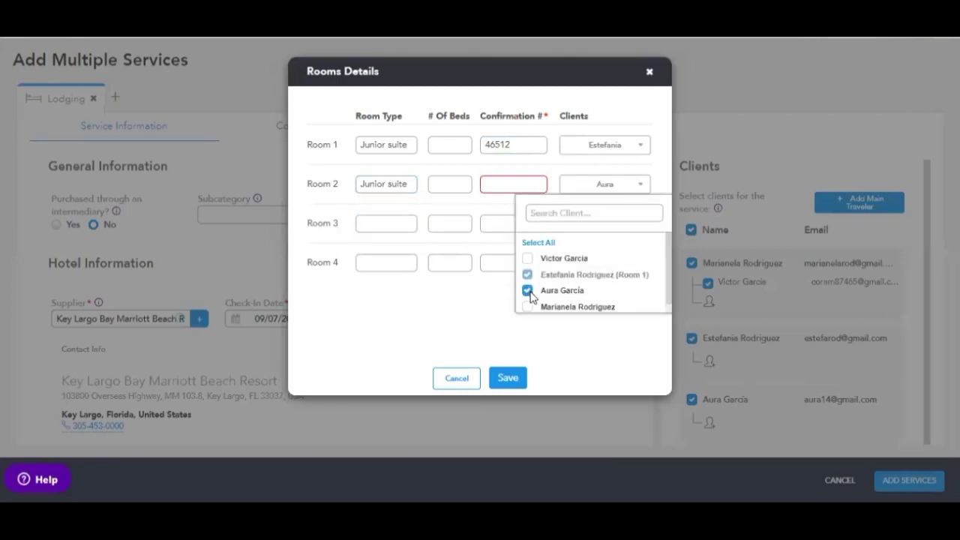
{"action": "left_click", "coordinate": [489, 188]}
{"action": "type", "text": "846513"}
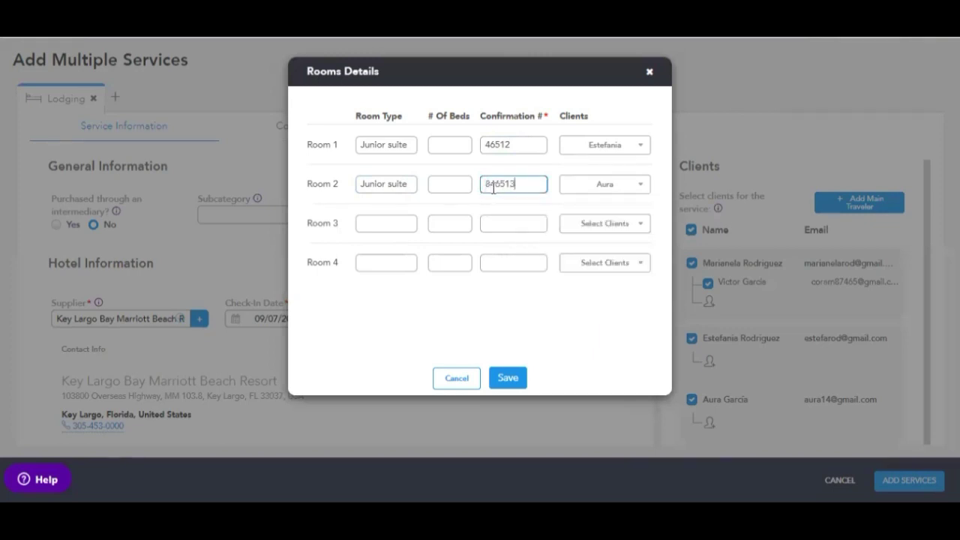
{"action": "left_click", "coordinate": [616, 227]}
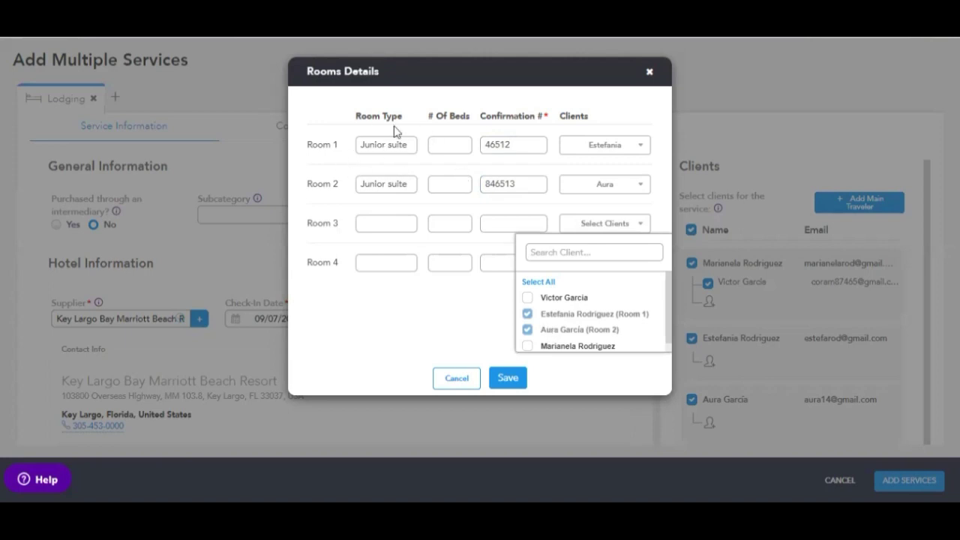
{"action": "left_click", "coordinate": [440, 323]}
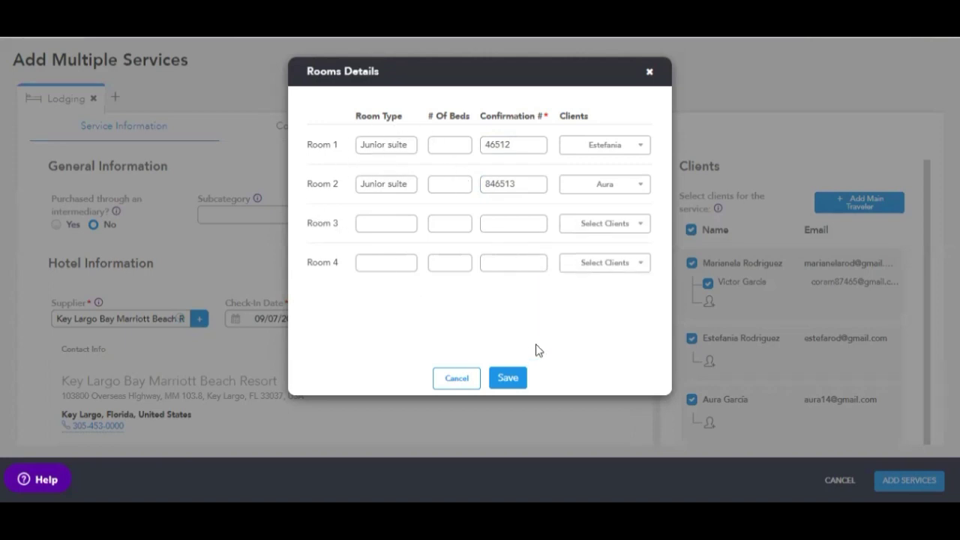
{"action": "left_click", "coordinate": [505, 377]}
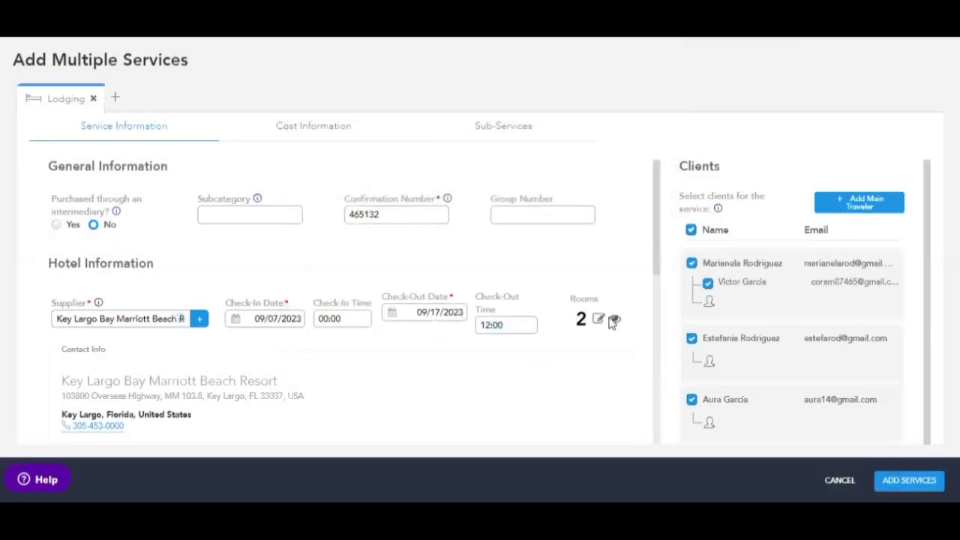
- Set the lodging service's payment recipient to Agency in its cost information
{"action": "mouse_move", "coordinate": [615, 321]}
{"action": "left_click", "coordinate": [317, 127]}
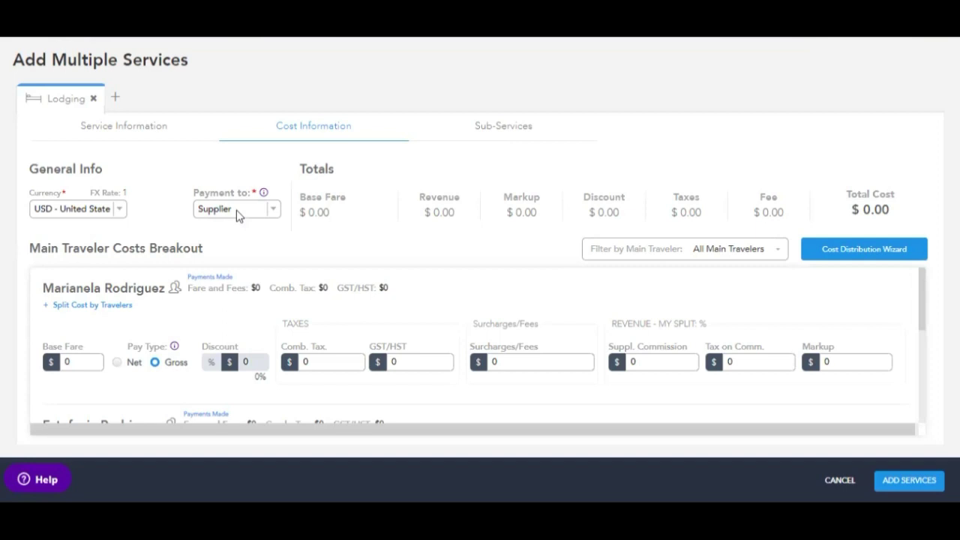
{"action": "left_click", "coordinate": [238, 209]}
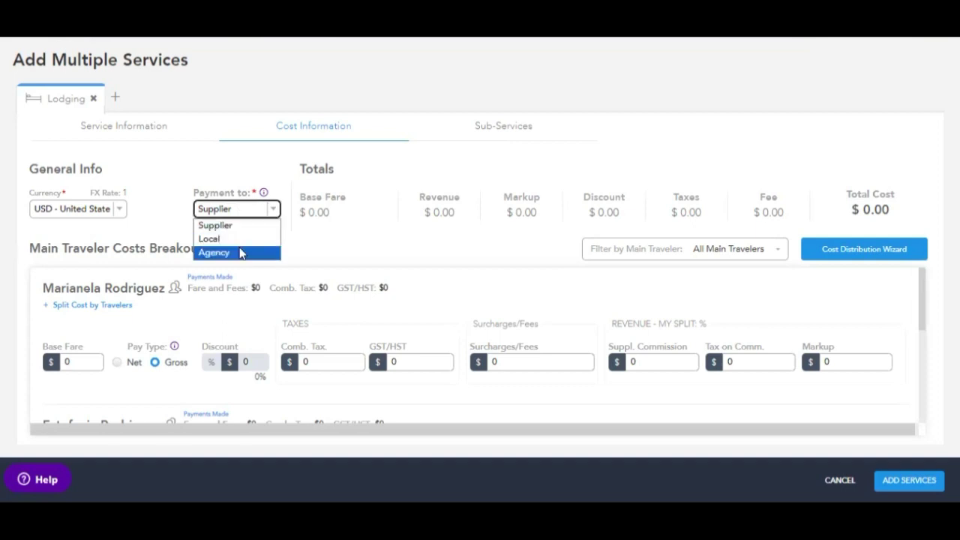
{"action": "left_click", "coordinate": [240, 252]}
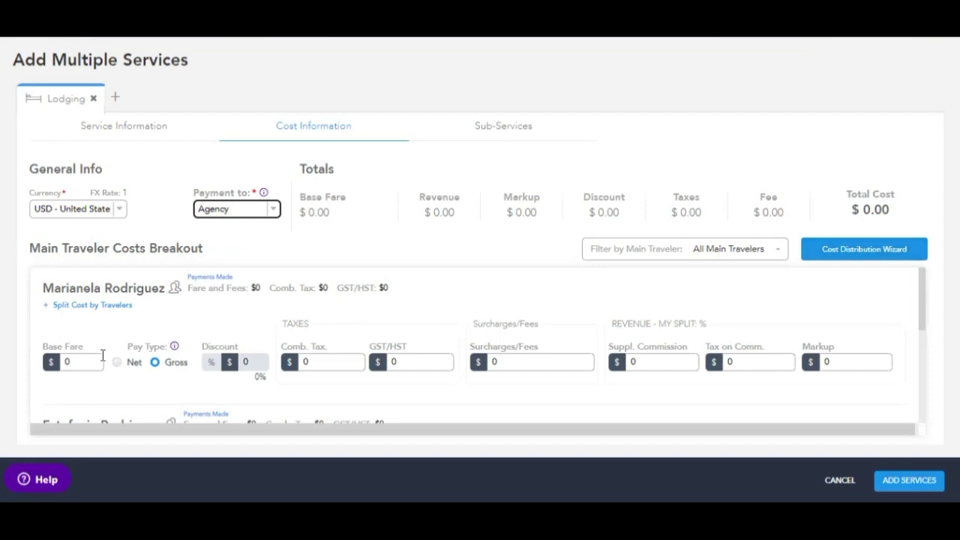
- Start the Cost Distribution Wizard for all main travelers and proceed to its second step
{"action": "scroll", "coordinate": [101, 356], "scroll_direction": "down", "scroll_amount": 4}
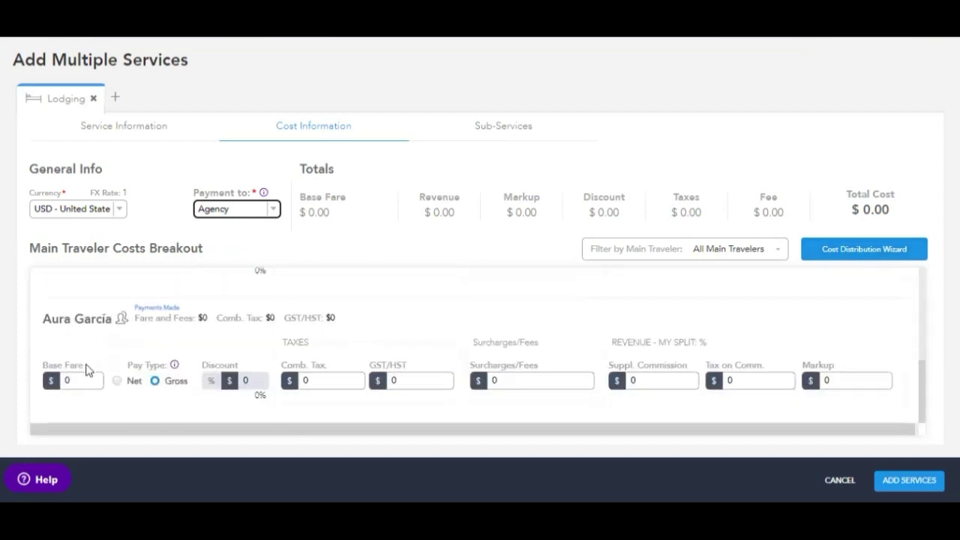
{"action": "scroll", "coordinate": [88, 368], "scroll_direction": "up", "scroll_amount": 4}
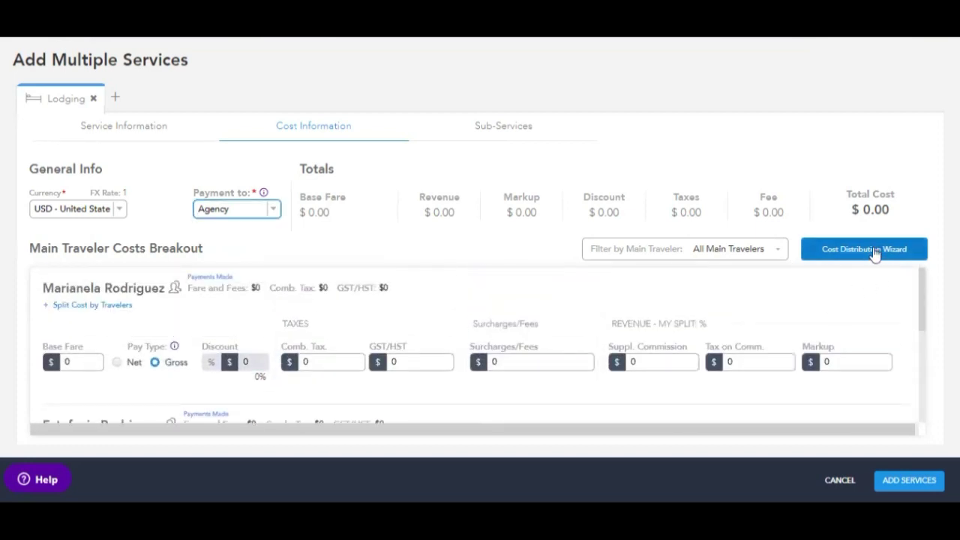
{"action": "left_click", "coordinate": [875, 253]}
{"action": "left_click", "coordinate": [488, 156]}
{"action": "left_click", "coordinate": [503, 201]}
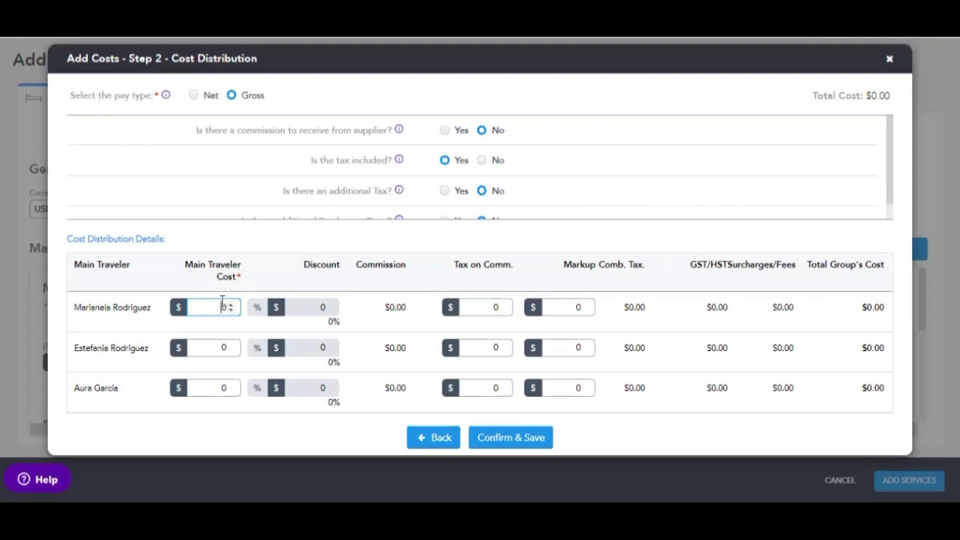
- Set the main traveler cost to $1500 for the first listed traveler and $1000 for each of the other two
{"action": "type", "text": "100"}
{"action": "key", "text": "BackSpace"}
{"action": "type", "text": "500"}
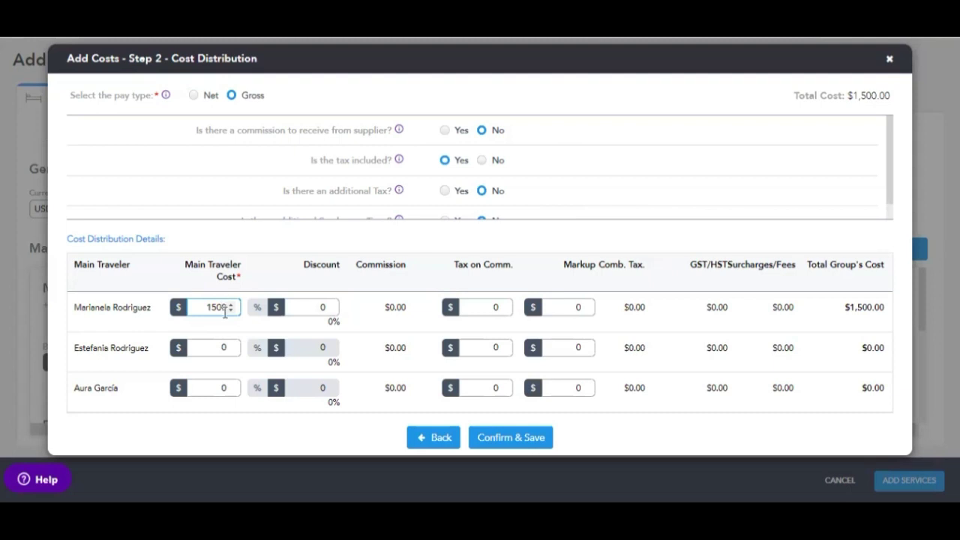
{"action": "left_click", "coordinate": [217, 347]}
{"action": "type", "text": "1000"}
{"action": "left_click", "coordinate": [220, 387]}
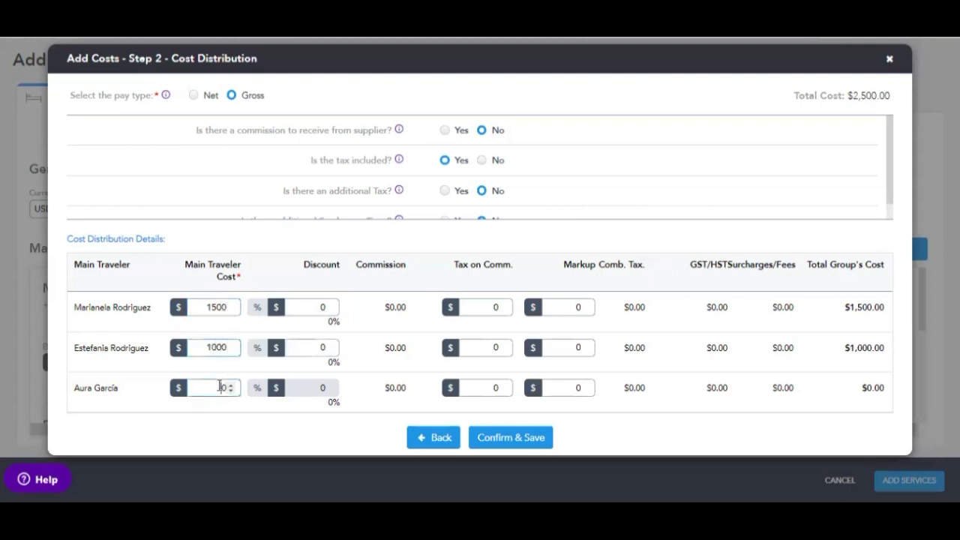
{"action": "type", "text": "1000"}
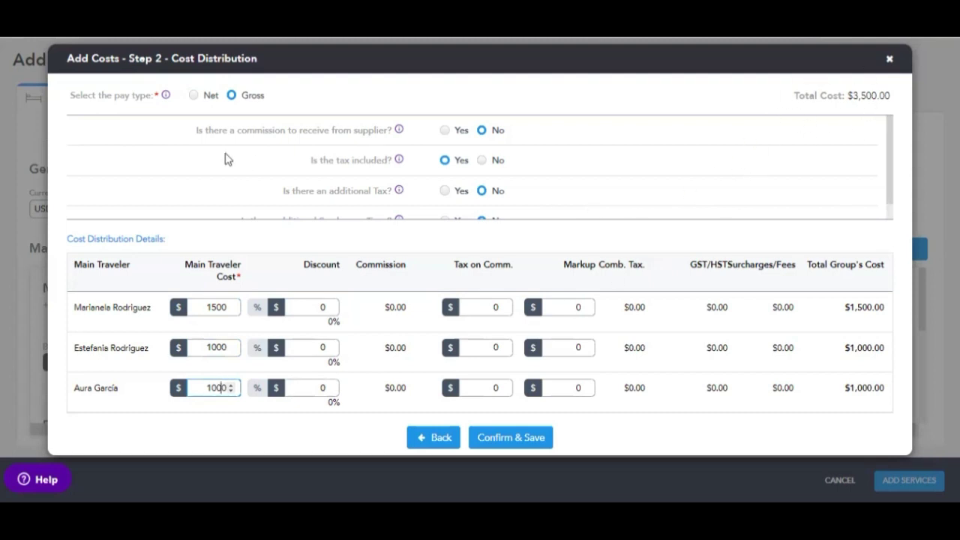
- Specify that a commission is received from the supplier, entered as a percentage of 20%
{"action": "left_click", "coordinate": [449, 131]}
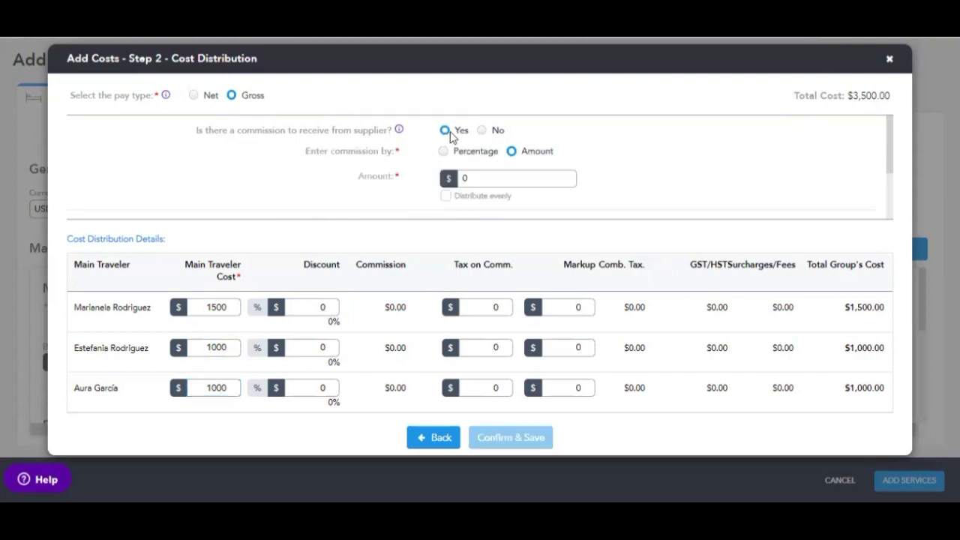
{"action": "left_click", "coordinate": [444, 152]}
{"action": "left_click", "coordinate": [475, 175]}
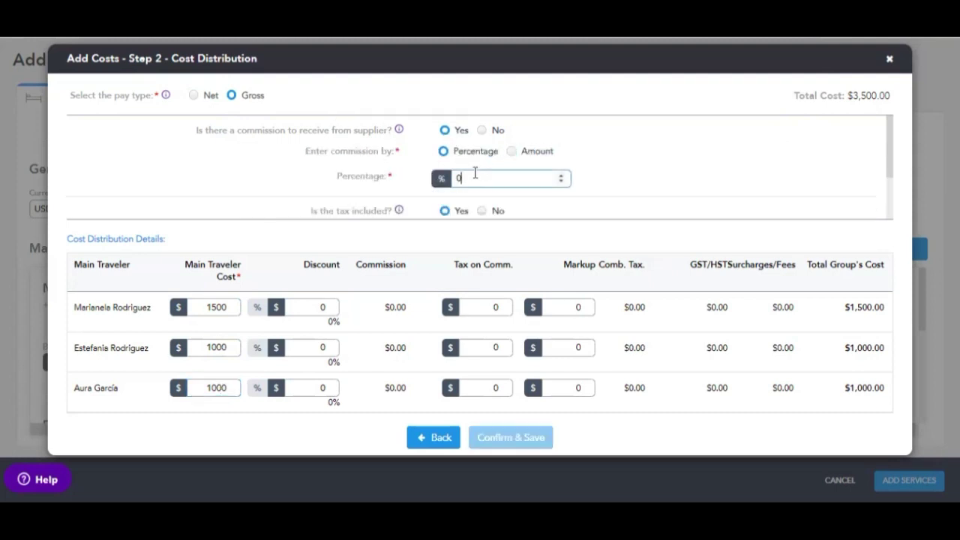
{"action": "key", "text": "BackSpace"}
{"action": "type", "text": "20"}
{"action": "left_click", "coordinate": [589, 155]}
- Set a $100 markup for each of the three main travelers in the cost distribution details
{"action": "scroll", "coordinate": [397, 187], "scroll_direction": "down", "scroll_amount": 1}
{"action": "scroll", "coordinate": [393, 186], "scroll_direction": "down", "scroll_amount": 2}
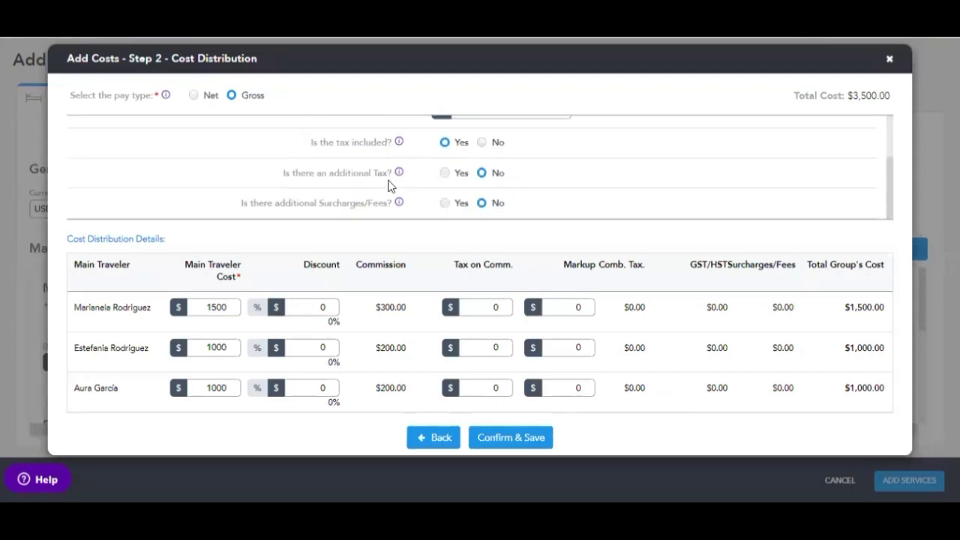
{"action": "scroll", "coordinate": [389, 186], "scroll_direction": "up", "scroll_amount": 2}
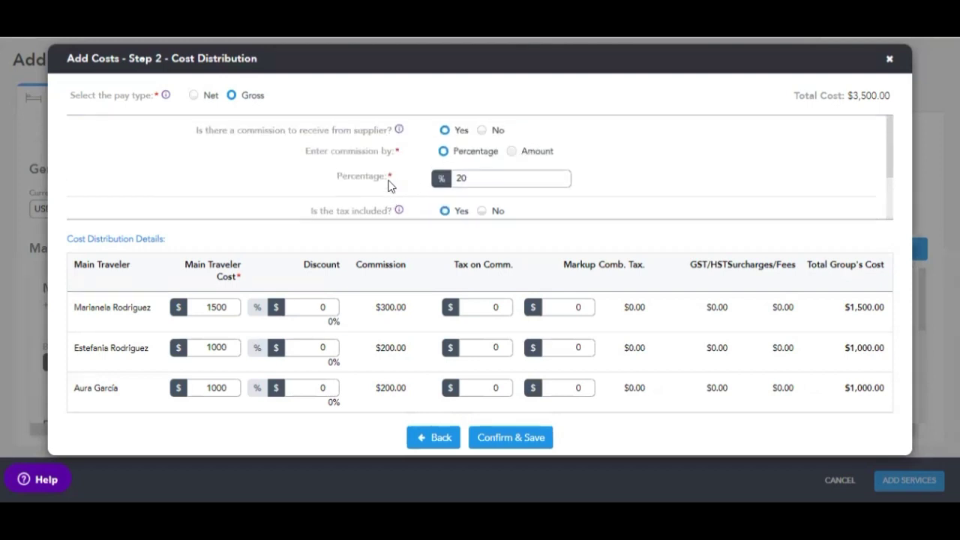
{"action": "scroll", "coordinate": [388, 185], "scroll_direction": "down", "scroll_amount": 2}
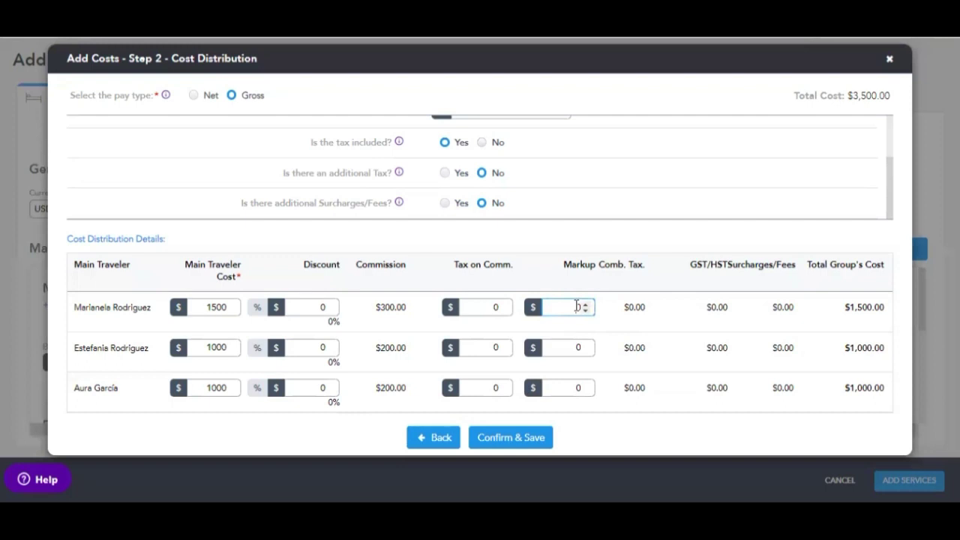
{"action": "type", "text": "00"}
{"action": "key", "text": "BackSpace"}
{"action": "left_click", "coordinate": [575, 348]}
{"action": "type", "text": "10"}
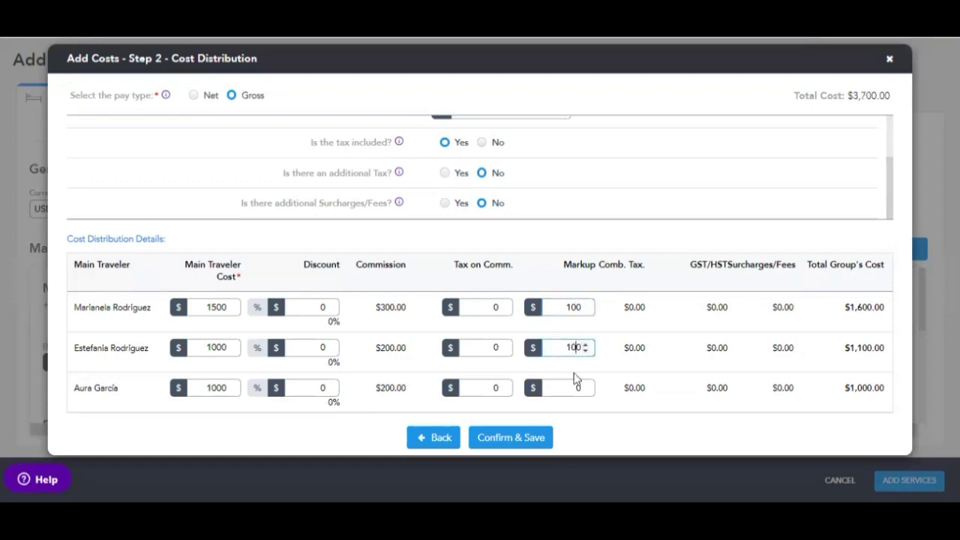
{"action": "left_click", "coordinate": [577, 388]}
{"action": "type", "text": "100"}
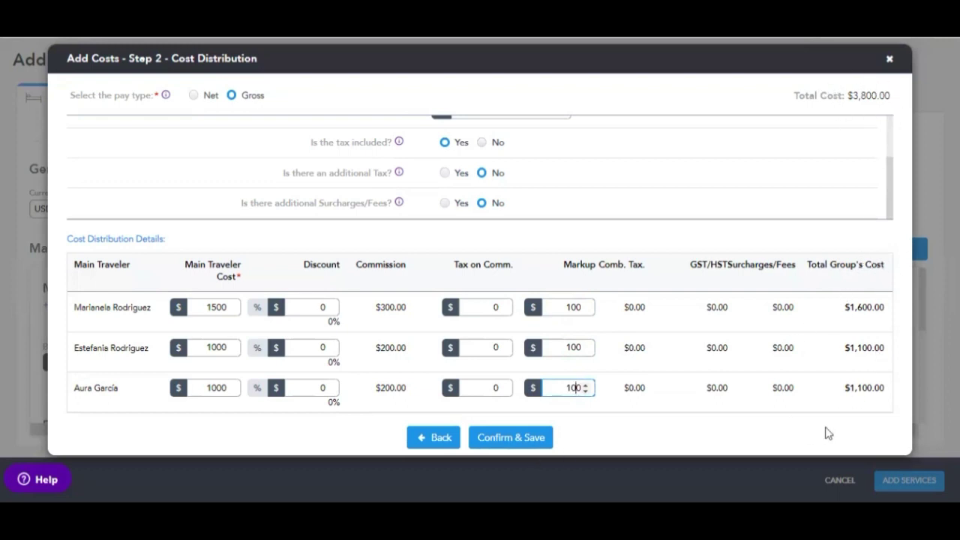
- Confirm and save the cost distribution, and review the main travelers' costs breakout
{"action": "left_click", "coordinate": [527, 440]}
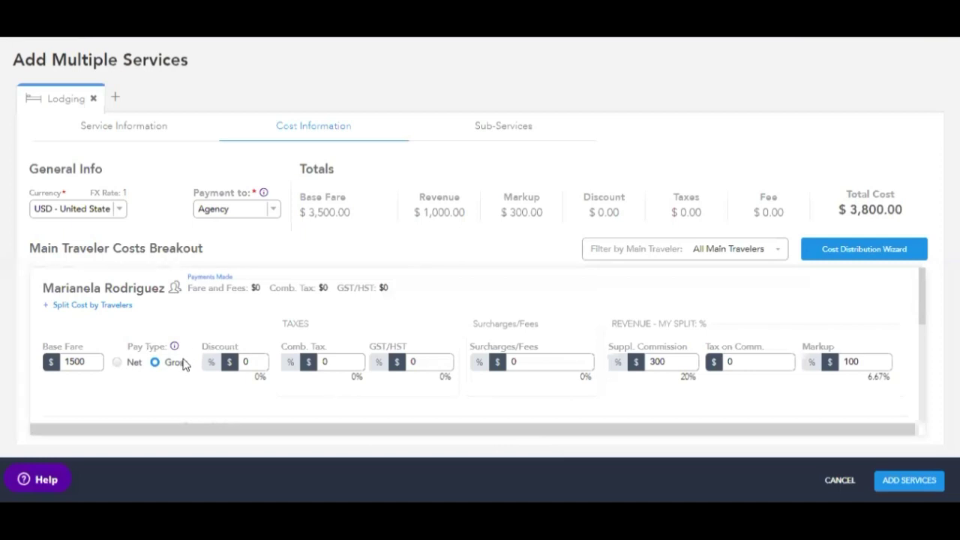
{"action": "scroll", "coordinate": [184, 359], "scroll_direction": "down", "scroll_amount": 2}
{"action": "scroll", "coordinate": [113, 375], "scroll_direction": "down", "scroll_amount": 2}
{"action": "scroll", "coordinate": [112, 375], "scroll_direction": "up", "scroll_amount": 4}
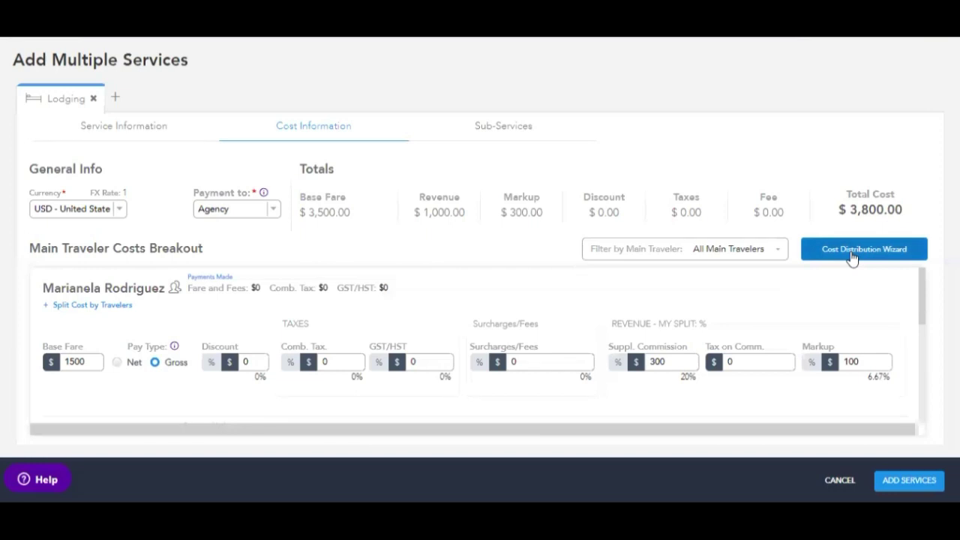
- Start an Activity sub-service for the lodging and set its end date to 09/07/2023
{"action": "left_click", "coordinate": [492, 133]}
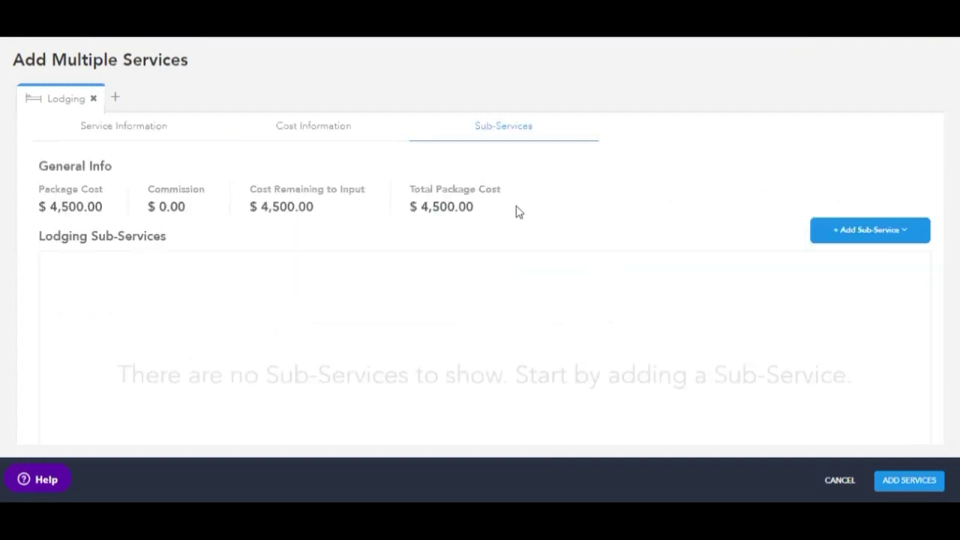
{"action": "left_click_drag", "start_coordinate": [53, 209], "coordinate": [107, 213]}
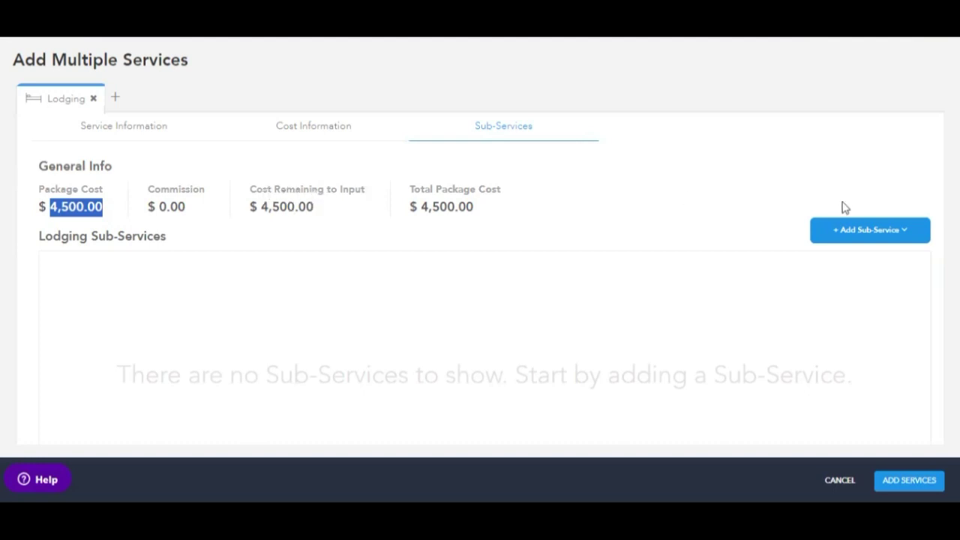
{"action": "left_click", "coordinate": [906, 238]}
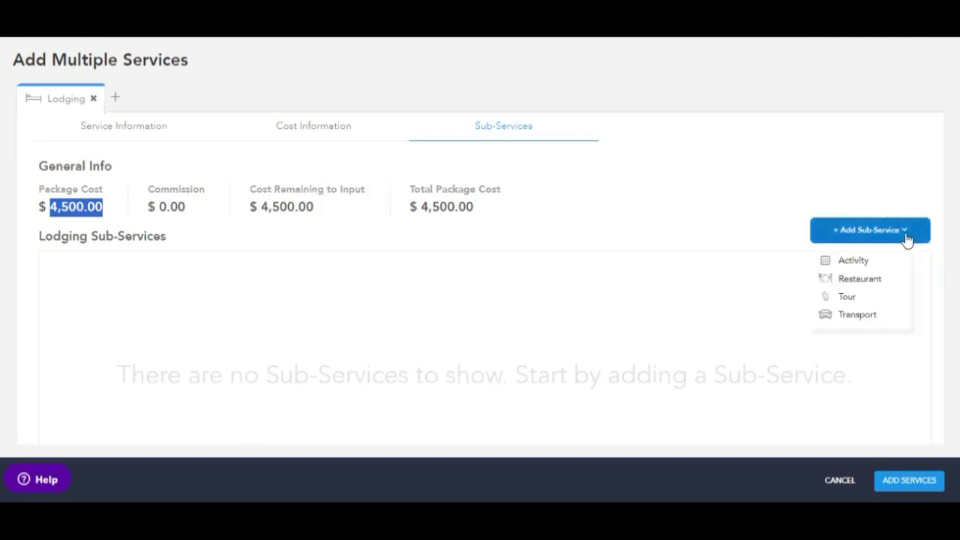
{"action": "left_click", "coordinate": [862, 263]}
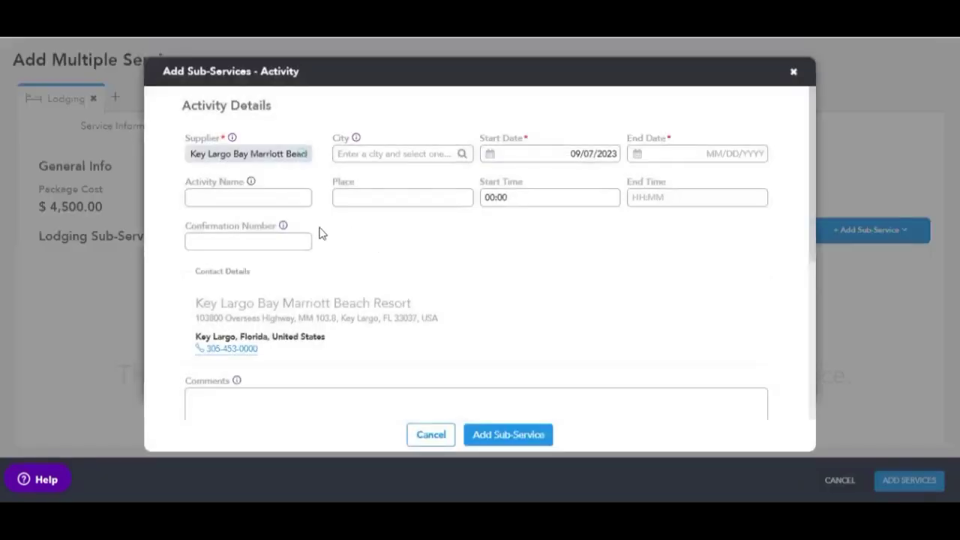
{"action": "mouse_move", "coordinate": [283, 226]}
{"action": "left_click", "coordinate": [715, 155]}
{"action": "left_click", "coordinate": [681, 241]}
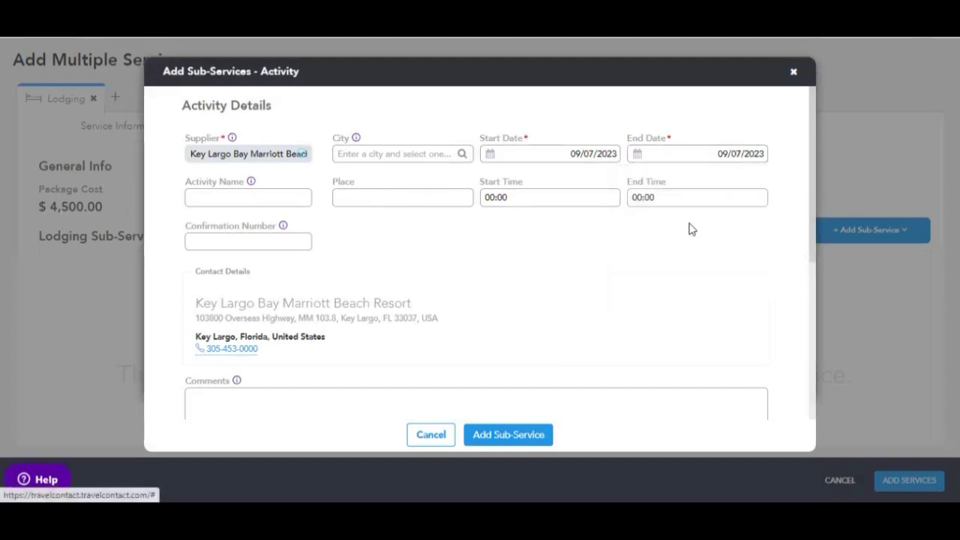
- Name the activity Kayak, enter its confirmation number and add it as a sub-service
{"action": "left_click", "coordinate": [215, 199]}
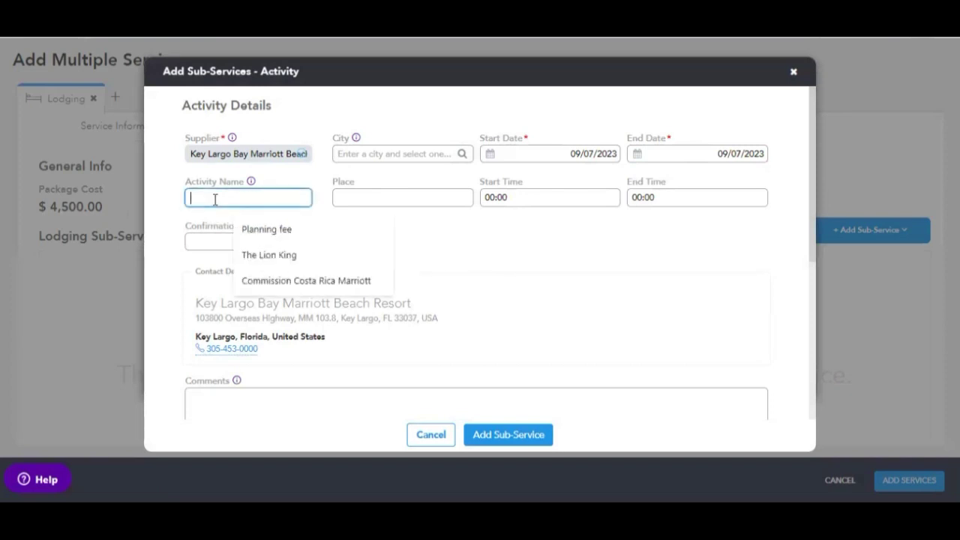
{"action": "type", "text": "Kayak"}
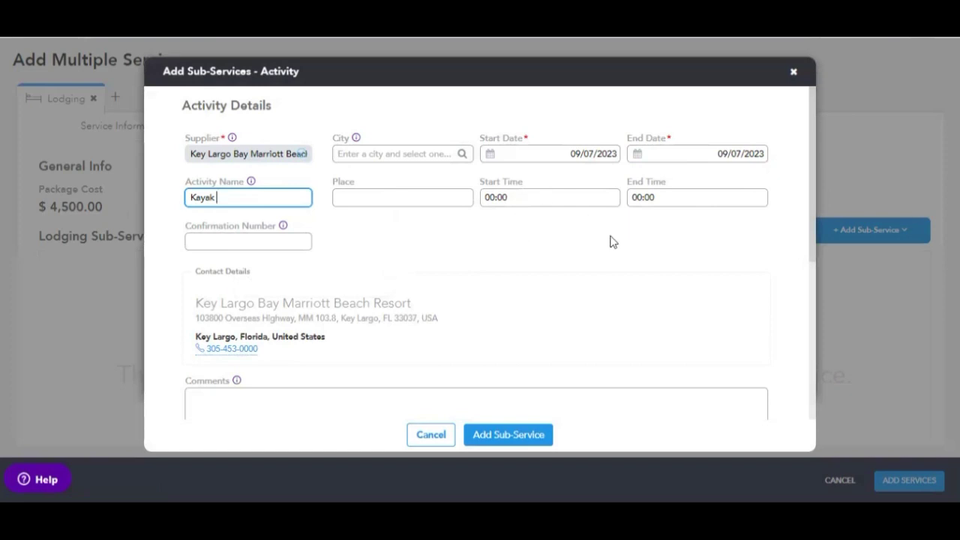
{"action": "scroll", "coordinate": [507, 324], "scroll_direction": "down", "scroll_amount": 3}
{"action": "scroll", "coordinate": [502, 322], "scroll_direction": "down", "scroll_amount": 2}
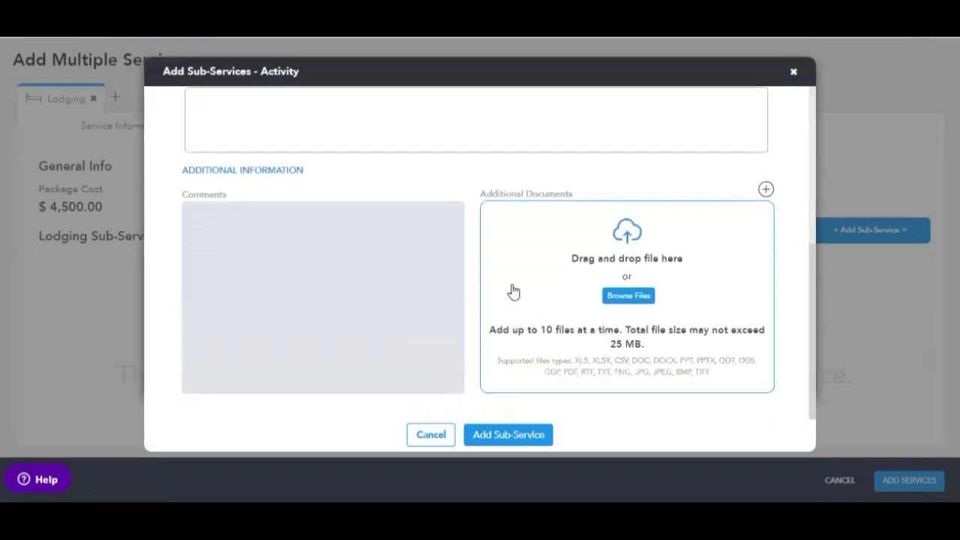
{"action": "scroll", "coordinate": [645, 315], "scroll_direction": "up", "scroll_amount": 3}
{"action": "scroll", "coordinate": [642, 318], "scroll_direction": "up", "scroll_amount": 2}
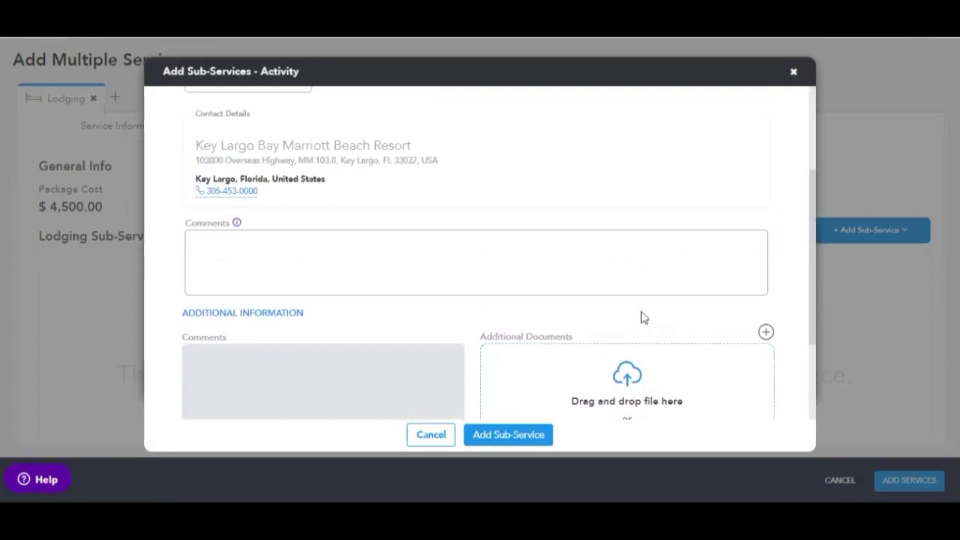
{"action": "left_click", "coordinate": [233, 229]}
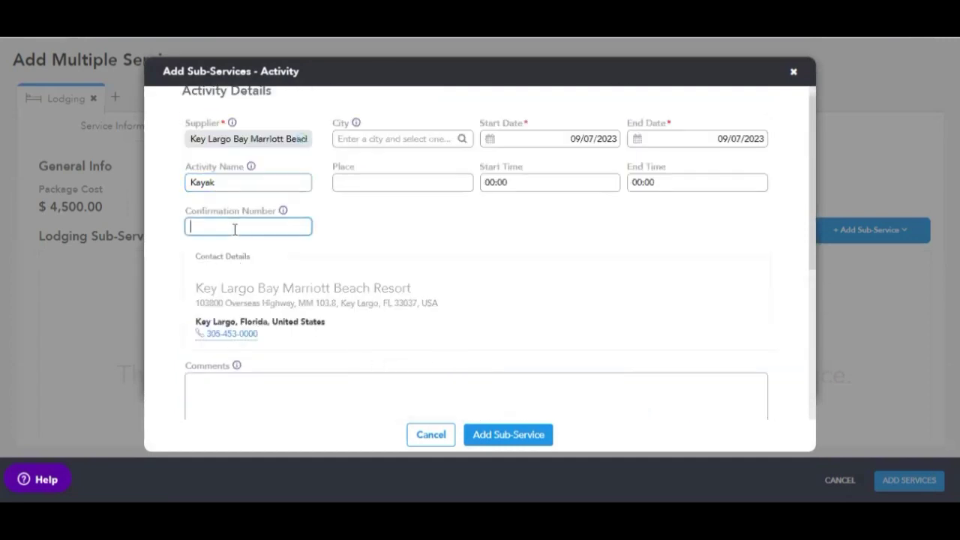
{"action": "type", "text": "78465132"}
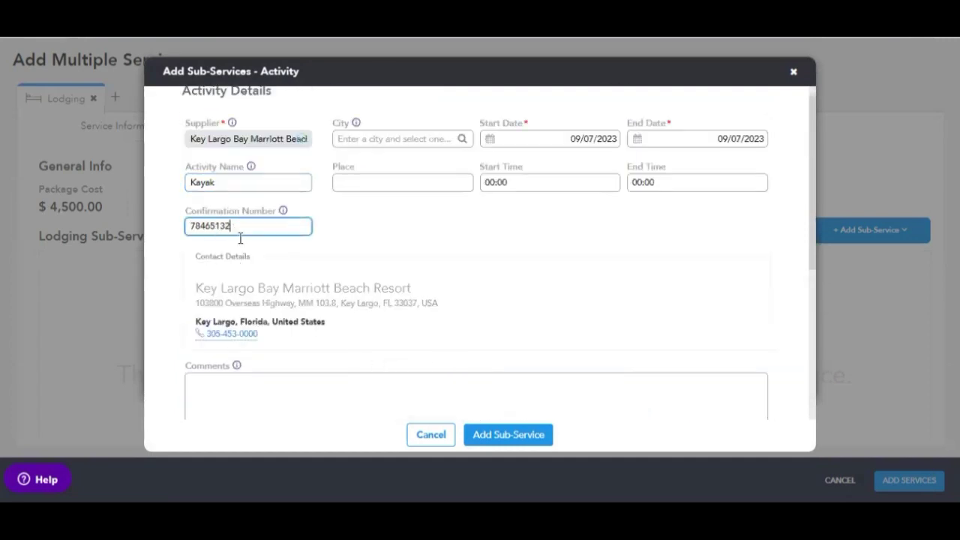
{"action": "left_click", "coordinate": [508, 435]}
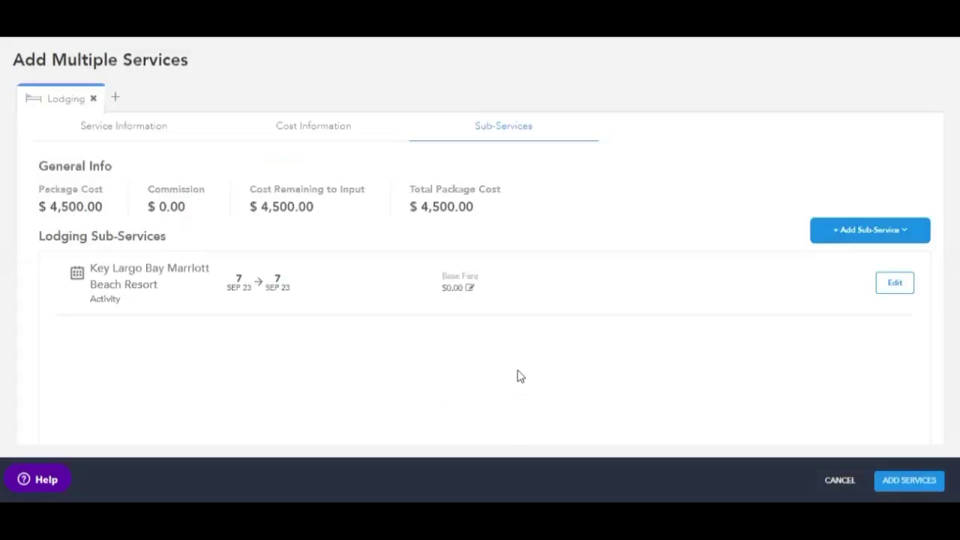
- Set the activity sub-service's base fare to $500 and check the cost remaining to input
{"action": "left_click", "coordinate": [469, 288]}
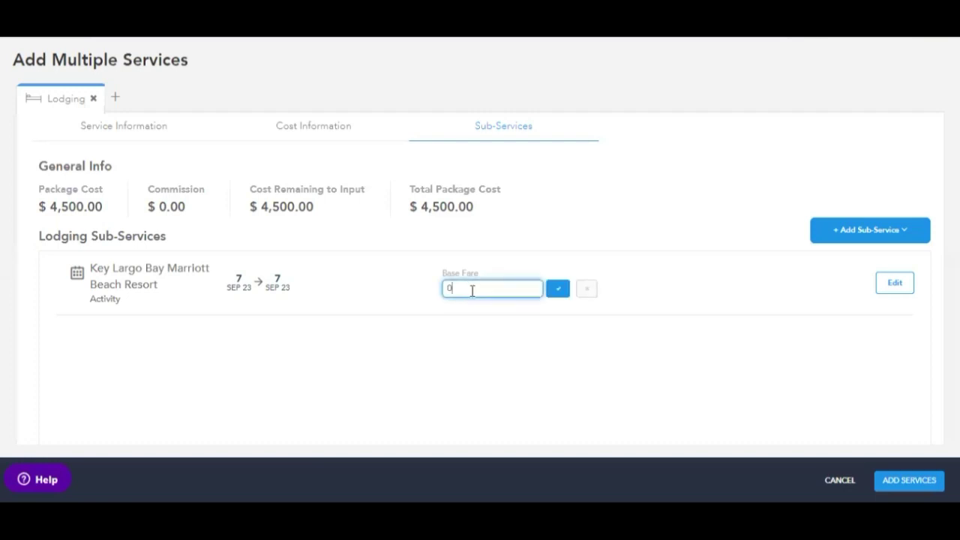
{"action": "key", "text": "BackSpace"}
{"action": "type", "text": "500"}
{"action": "left_click", "coordinate": [558, 292]}
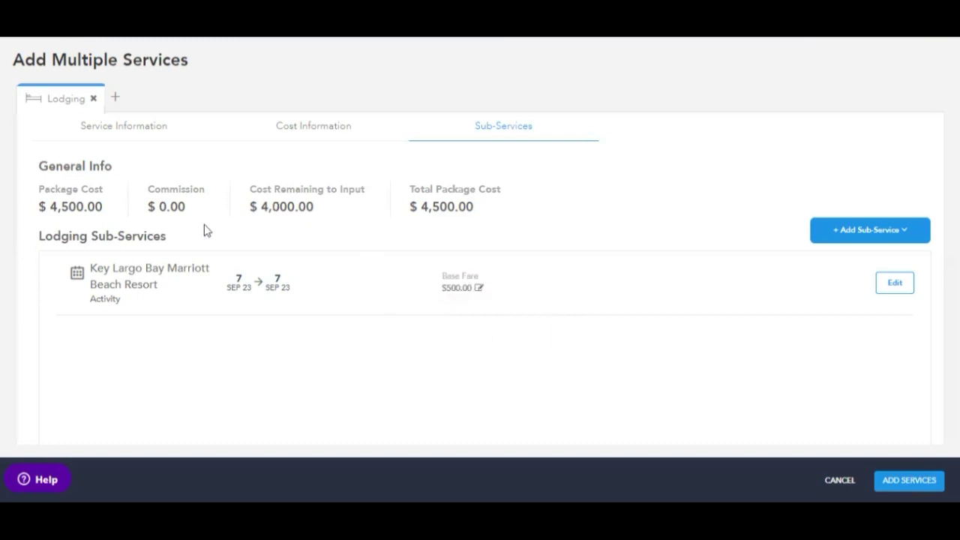
{"action": "left_click_drag", "start_coordinate": [262, 206], "coordinate": [297, 207]}
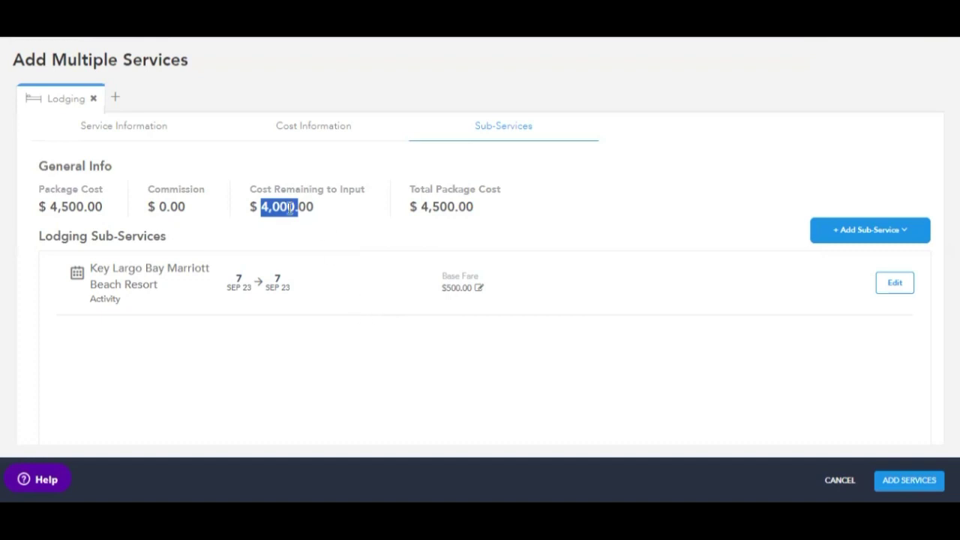
- Start a Transport sub-service for the lodging and enter its confirmation number
{"action": "left_click", "coordinate": [918, 229]}
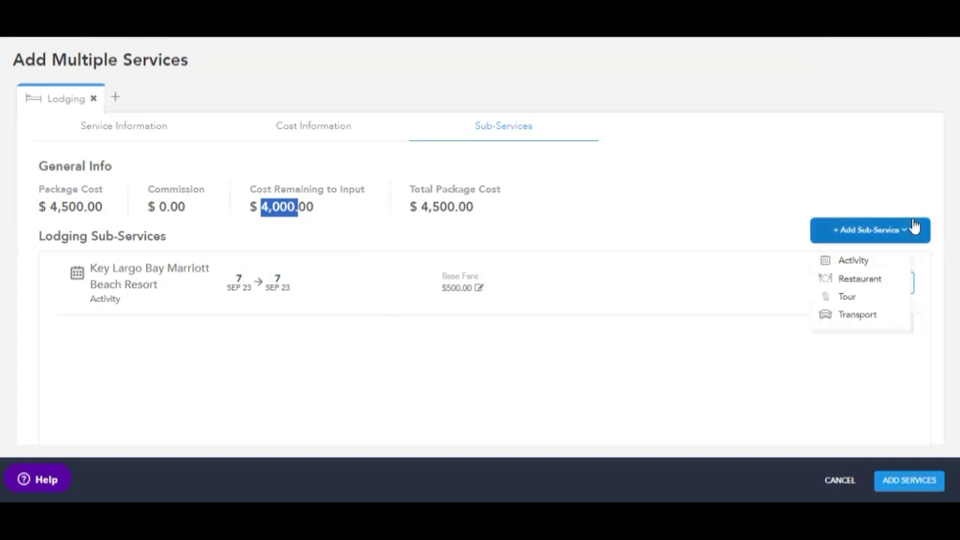
{"action": "left_click", "coordinate": [881, 316]}
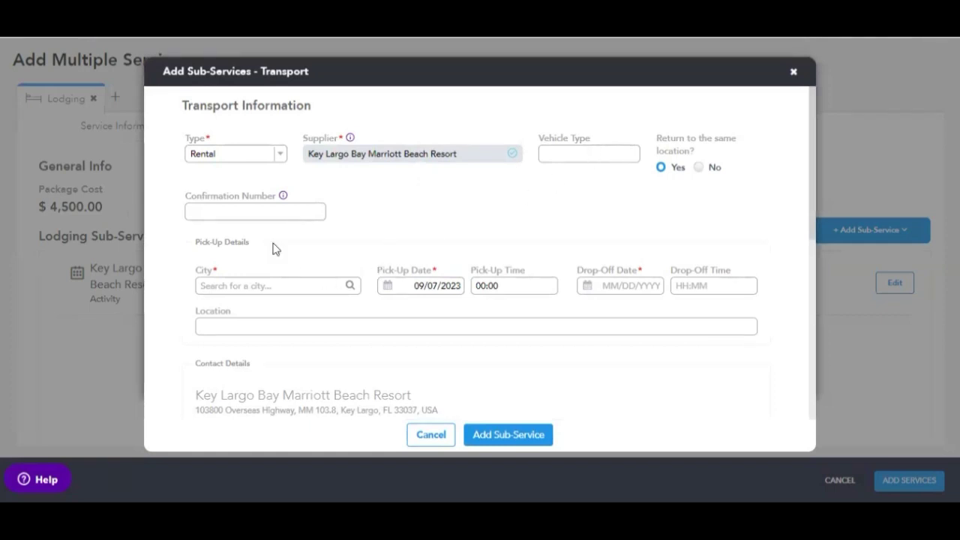
{"action": "left_click", "coordinate": [264, 212]}
{"action": "type", "text": "8465132"}
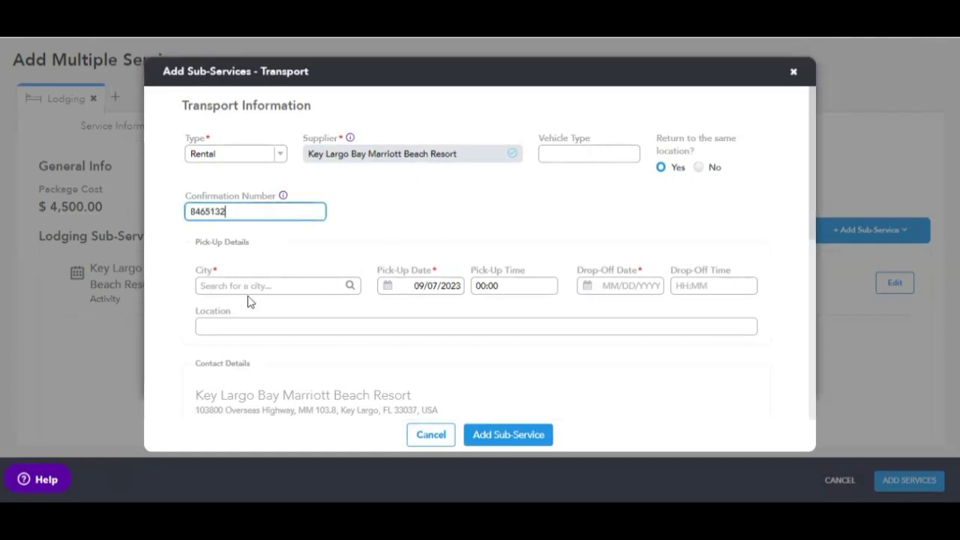
- Set the Transport sub-service's pick-up city to New York State, USA
{"action": "left_click", "coordinate": [248, 289]}
{"action": "type", "text": "new yo"}
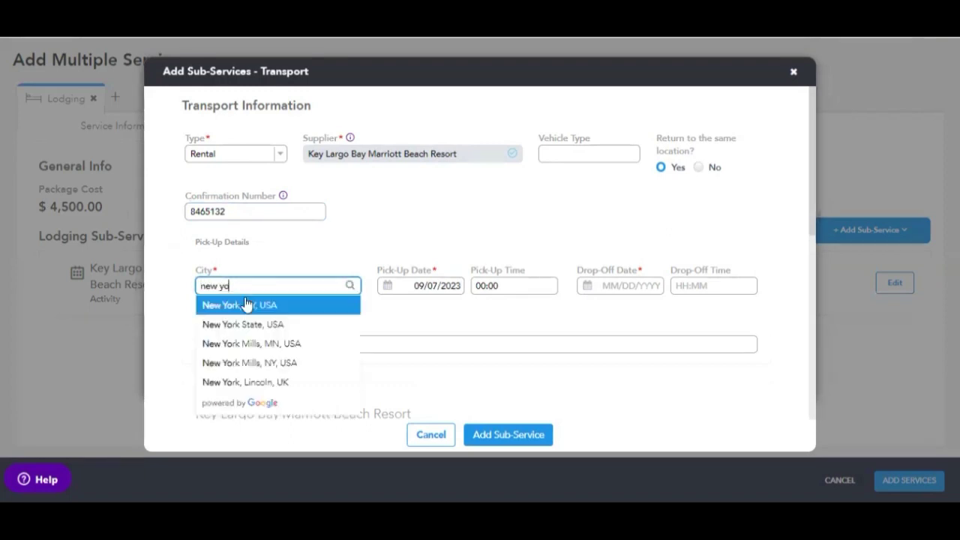
{"action": "left_click", "coordinate": [262, 306]}
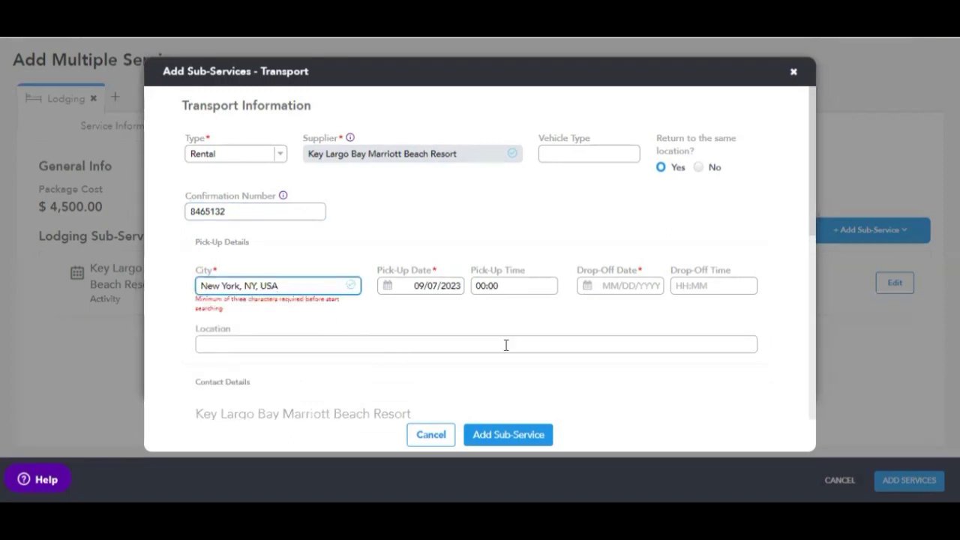
{"action": "key", "text": "BackSpace"}
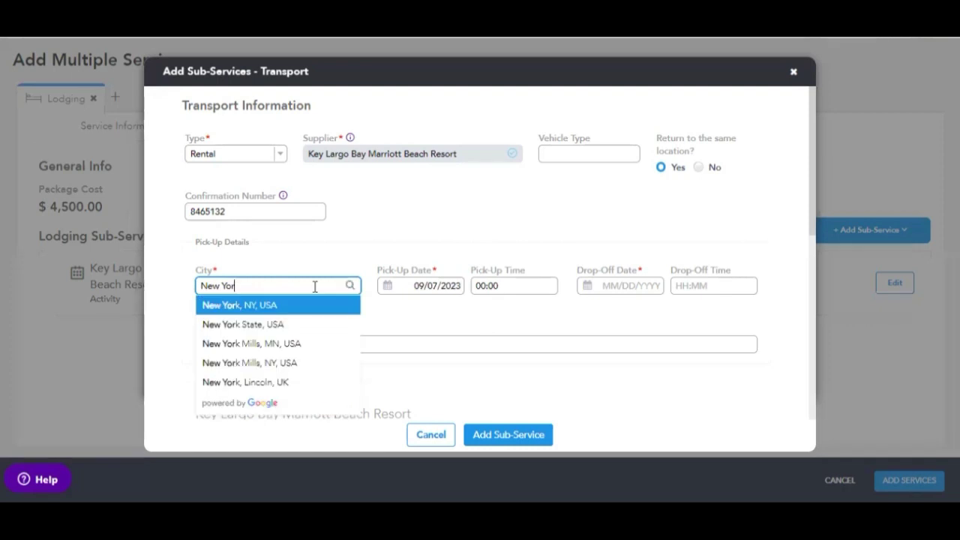
{"action": "left_click", "coordinate": [298, 325]}
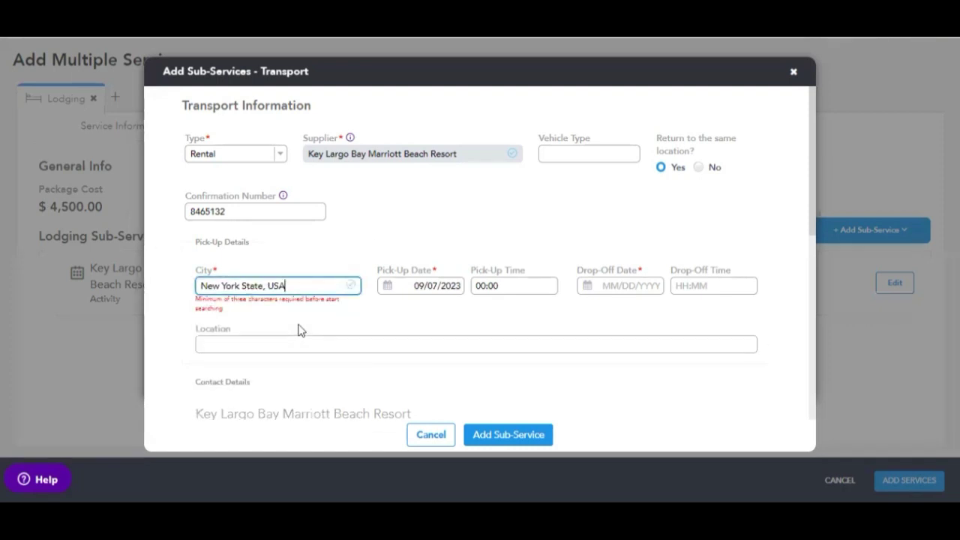
- Set the drop-off date to 09/17/2023 and add the Transport sub-service to the lodging
{"action": "left_click", "coordinate": [517, 441]}
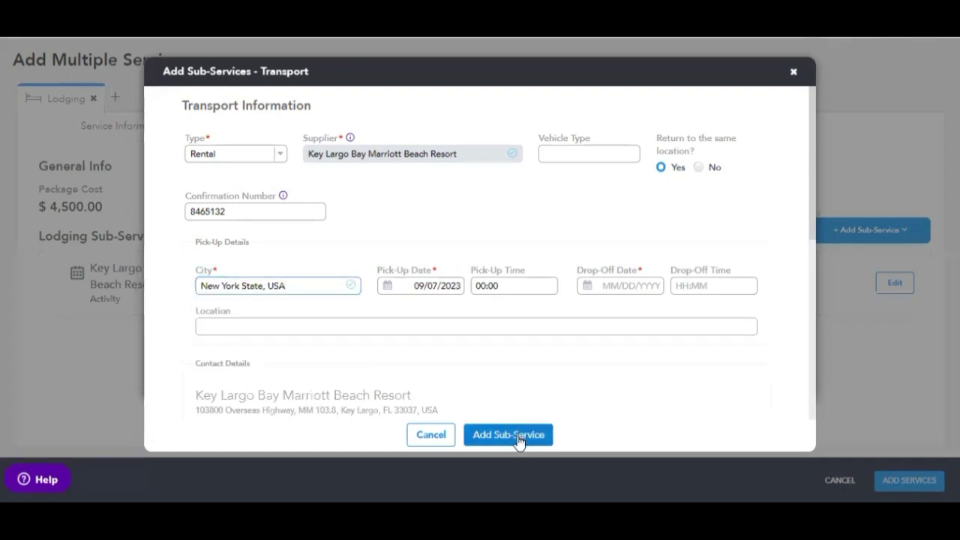
{"action": "left_click", "coordinate": [623, 285]}
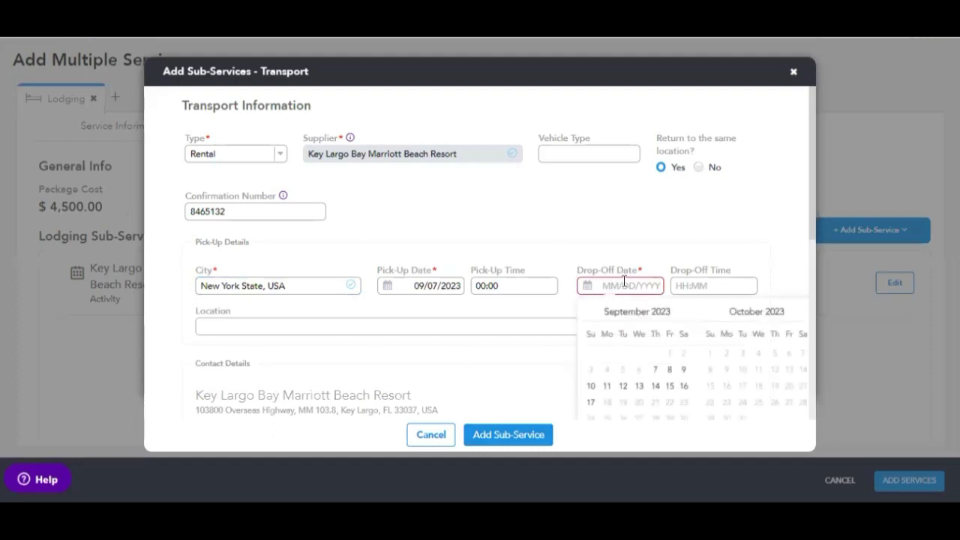
{"action": "left_click", "coordinate": [591, 406]}
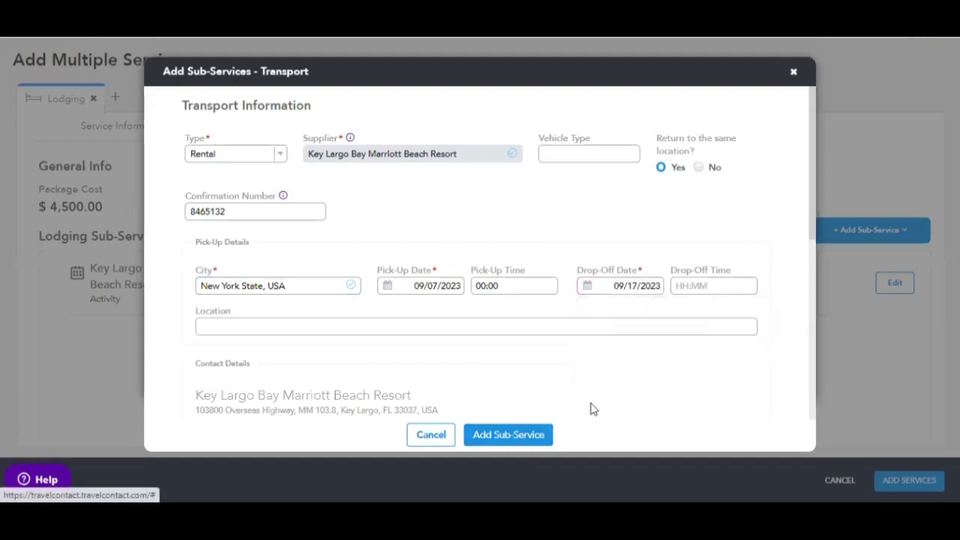
{"action": "left_click", "coordinate": [529, 441]}
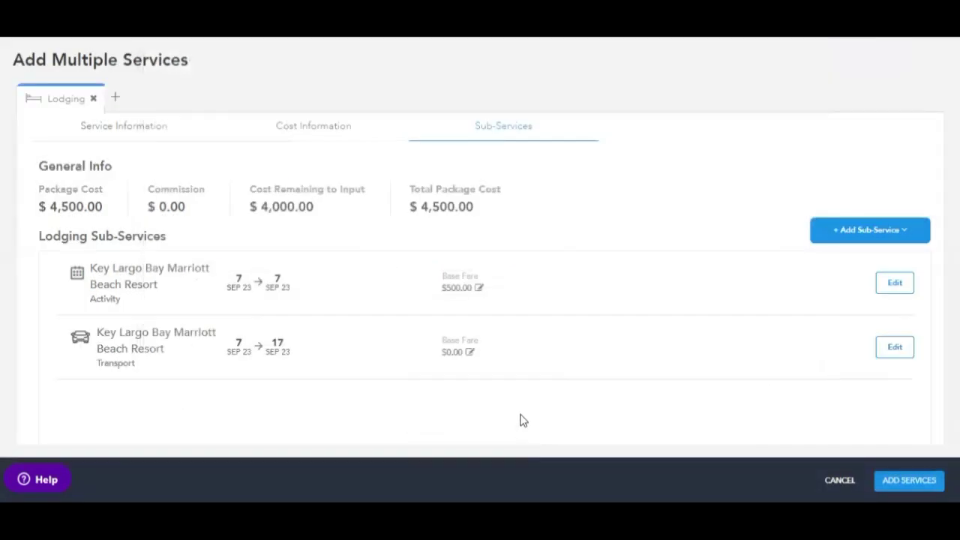
- Set the Transport sub-service's base fare to $3,000 and add the lodging service to the trip
{"action": "left_click", "coordinate": [470, 352]}
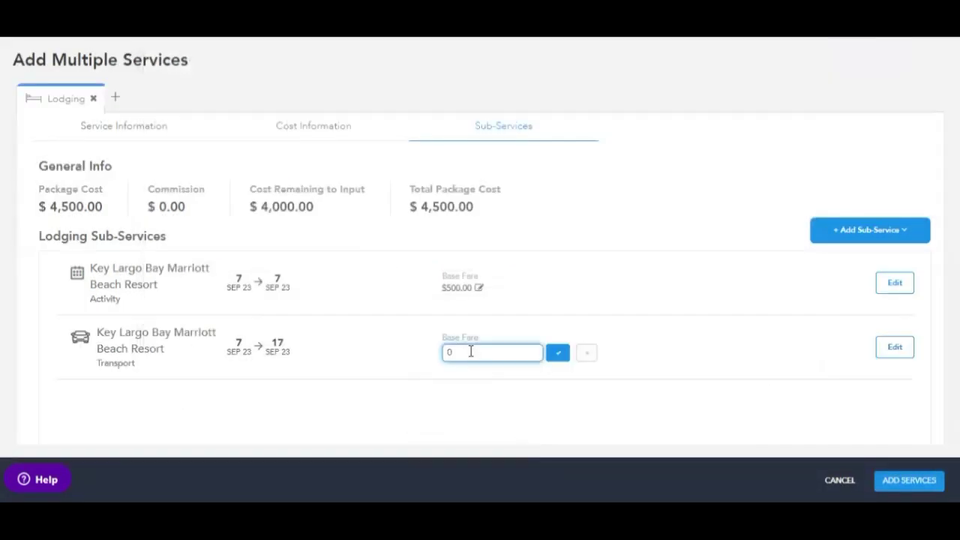
{"action": "key", "text": "BackSpace"}
{"action": "type", "text": "3000"}
{"action": "left_click", "coordinate": [556, 358]}
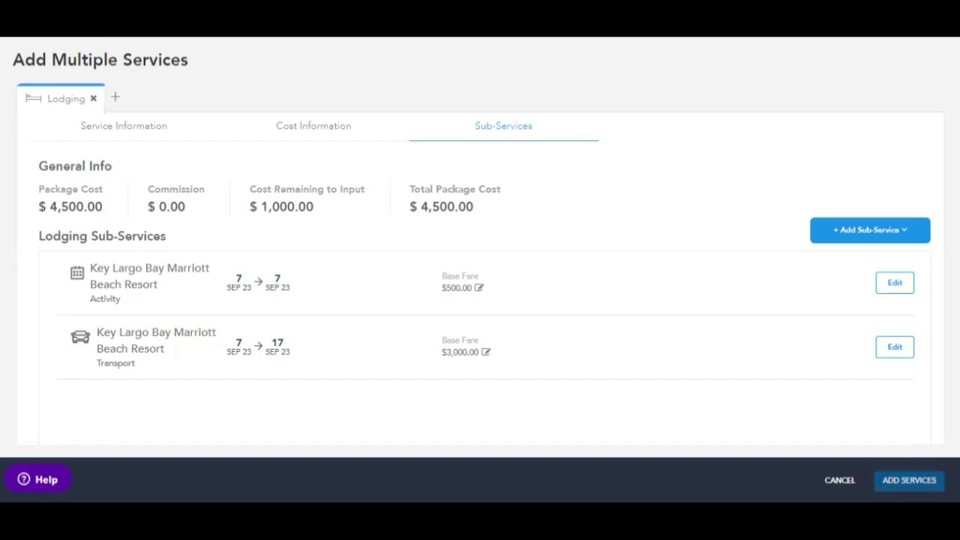
{"action": "left_click", "coordinate": [909, 480]}
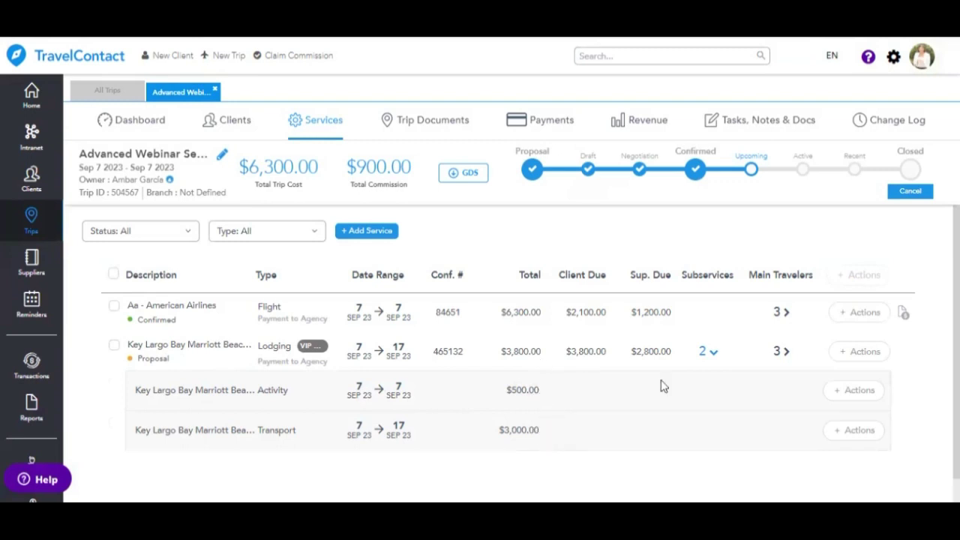
- Confirm and invoice the Key Largo Bay Marriott lodging now, creating one invoice per main traveler
{"action": "left_click", "coordinate": [786, 353]}
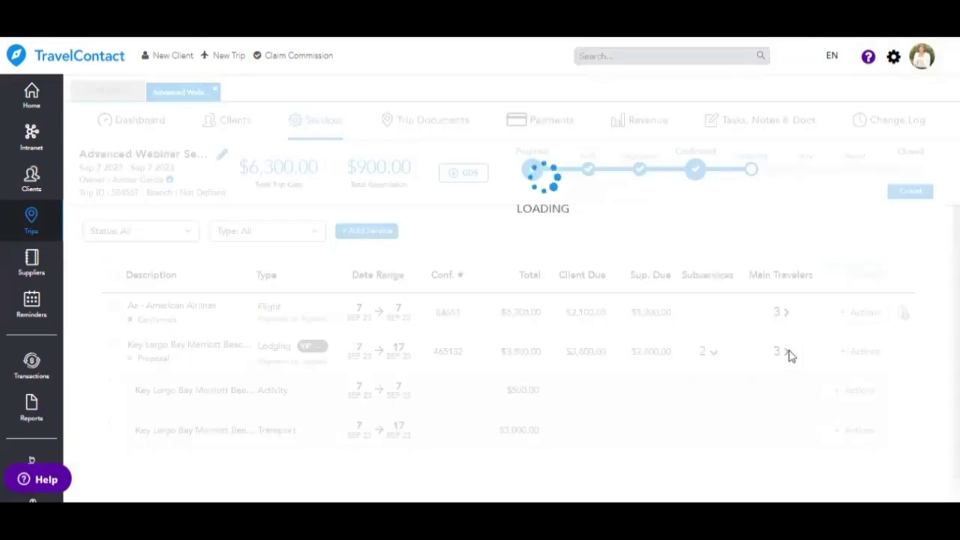
{"action": "left_click", "coordinate": [713, 352]}
{"action": "left_click", "coordinate": [860, 351]}
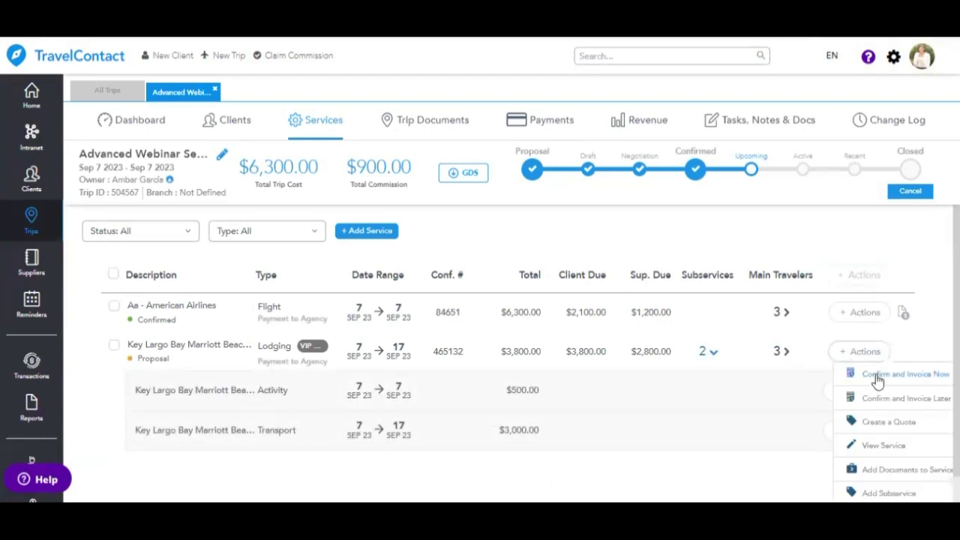
{"action": "left_click", "coordinate": [877, 380]}
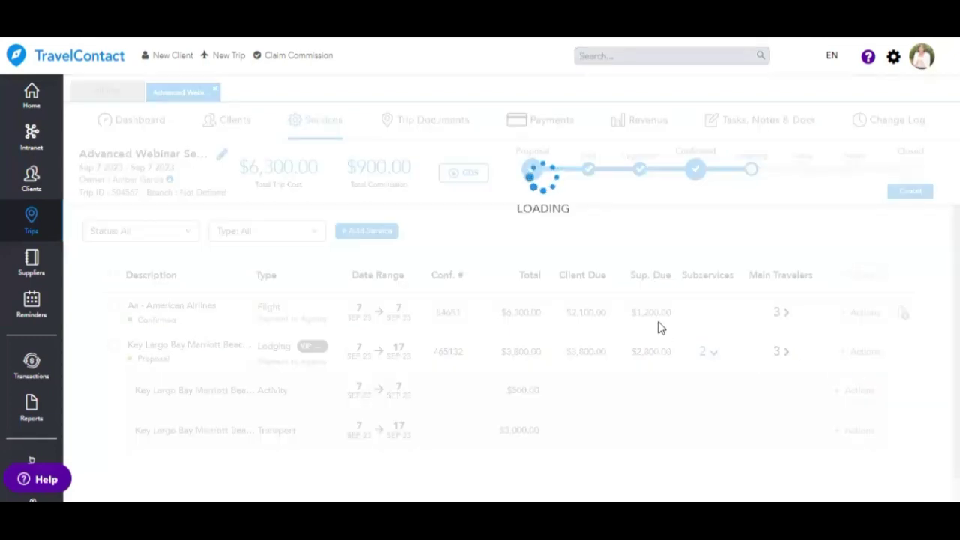
{"action": "scroll", "coordinate": [429, 276], "scroll_direction": "down", "scroll_amount": 5}
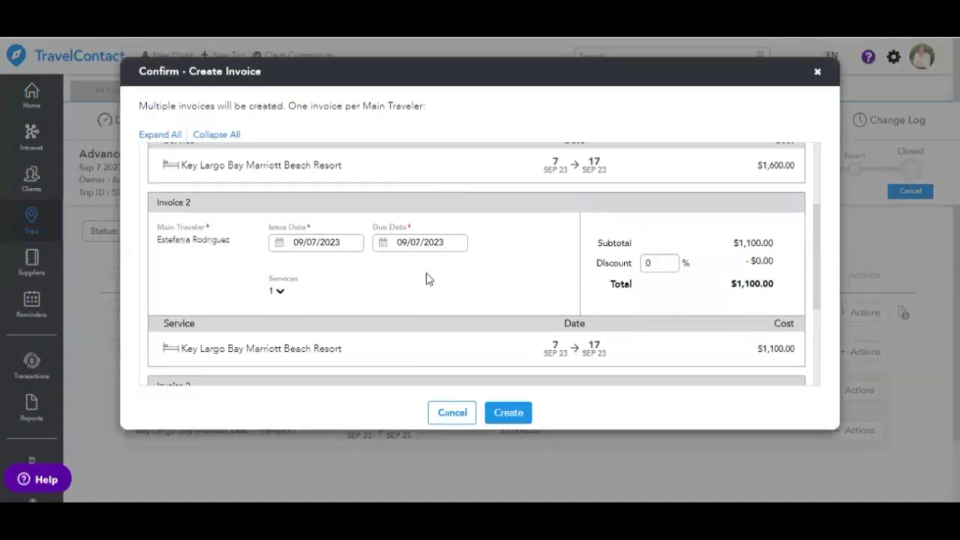
{"action": "left_click", "coordinate": [518, 419]}
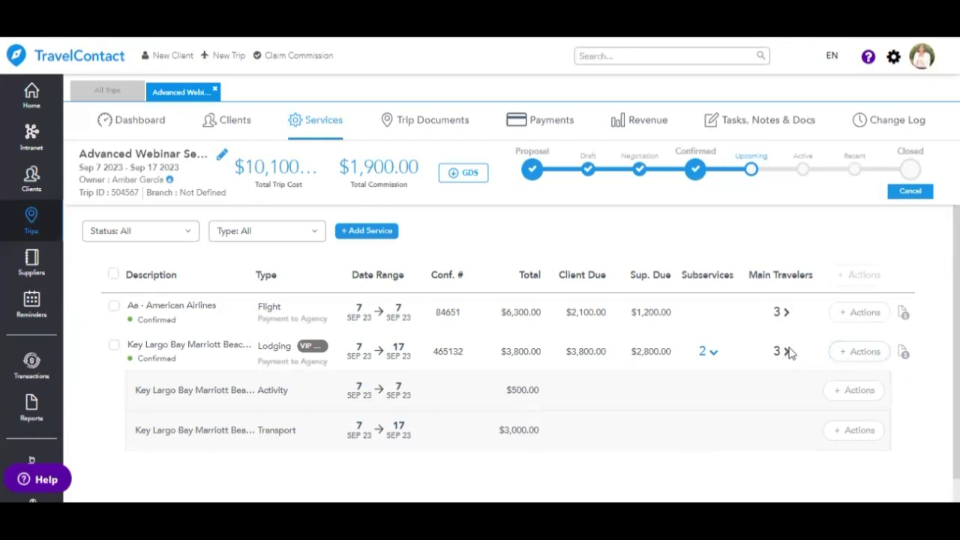
- Select both the flight and lodging services and start a quote for them
{"action": "left_click", "coordinate": [113, 274]}
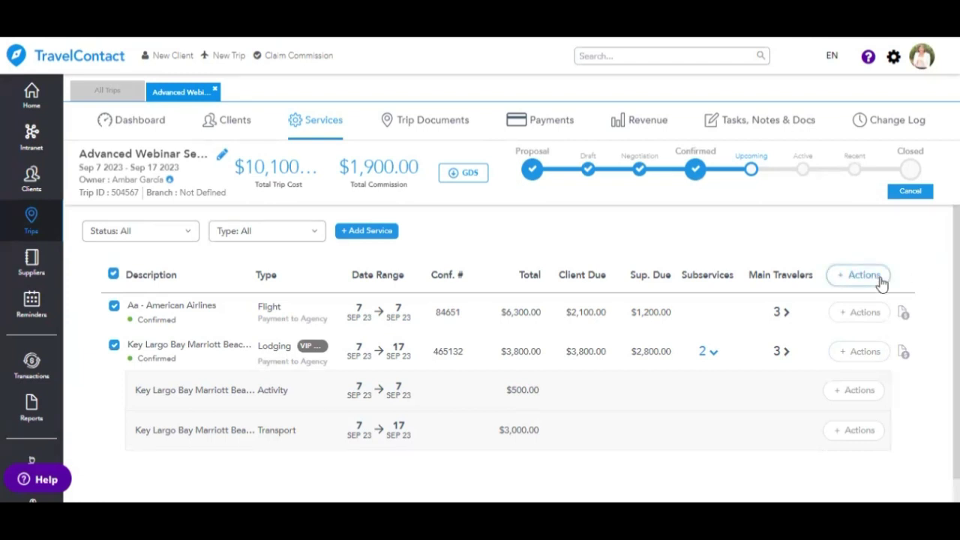
{"action": "left_click", "coordinate": [864, 275]}
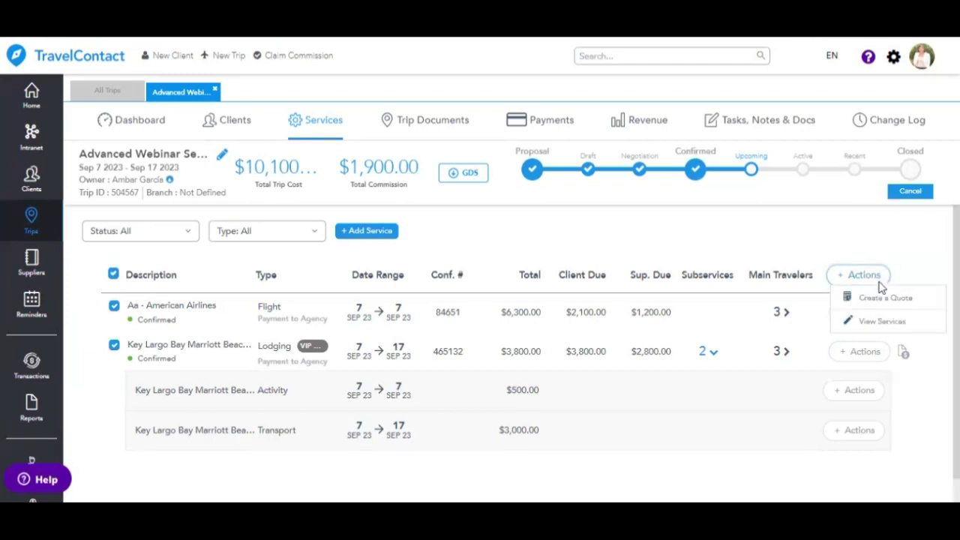
{"action": "left_click", "coordinate": [114, 274]}
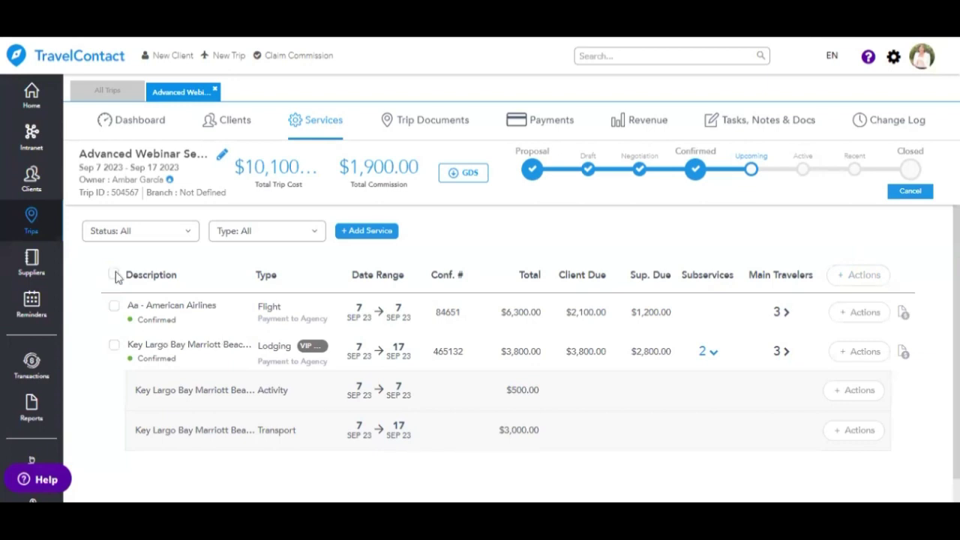
{"action": "left_click", "coordinate": [114, 275]}
{"action": "left_click", "coordinate": [875, 275]}
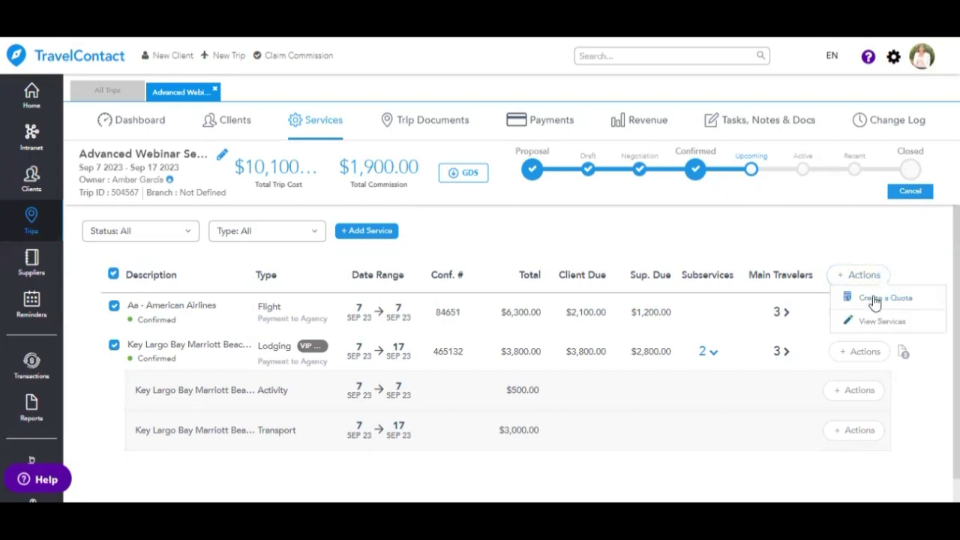
{"action": "left_click", "coordinate": [875, 298]}
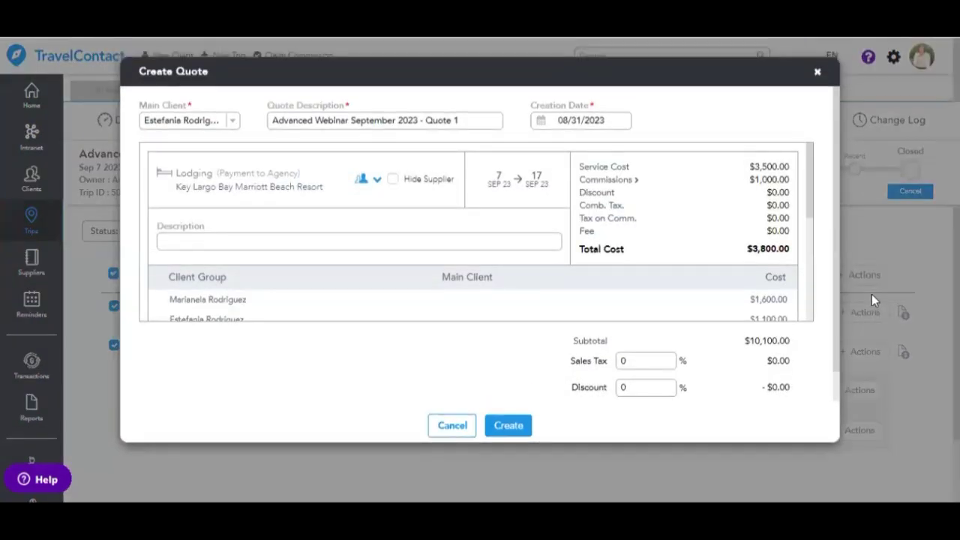
- Hide the supplier for both the lodging and the flight in the quote and check their description fields
{"action": "left_click", "coordinate": [393, 179]}
{"action": "scroll", "coordinate": [399, 197], "scroll_direction": "down", "scroll_amount": 2}
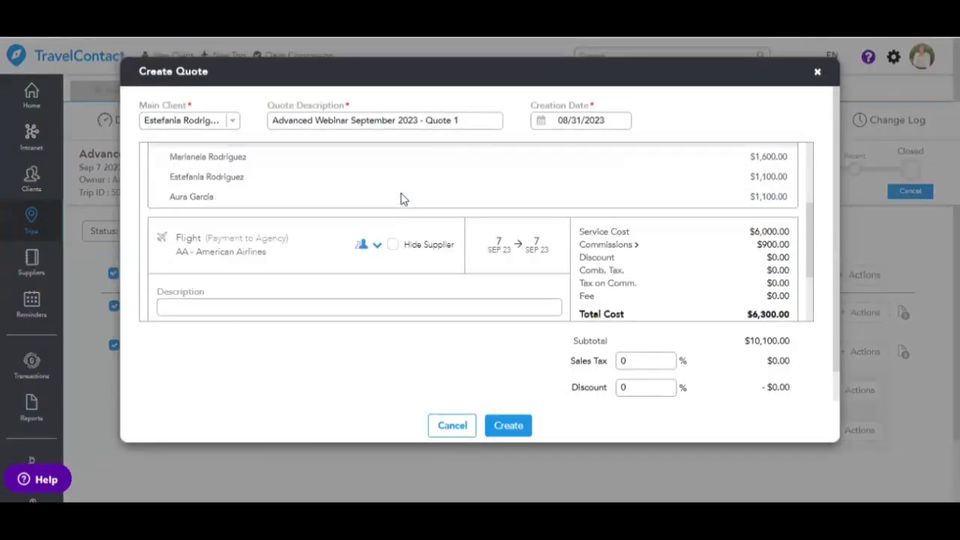
{"action": "left_click", "coordinate": [395, 250]}
{"action": "scroll", "coordinate": [409, 248], "scroll_direction": "down", "scroll_amount": 3}
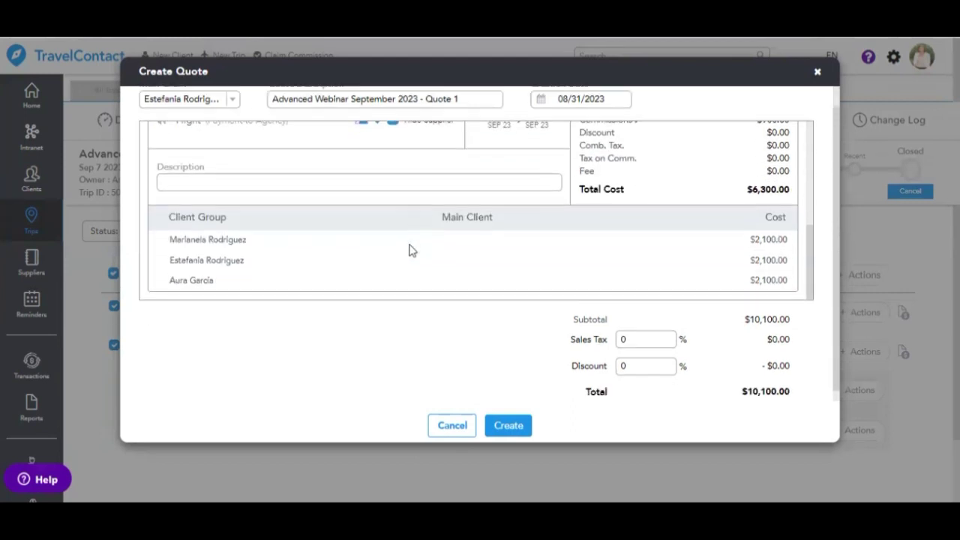
{"action": "scroll", "coordinate": [244, 205], "scroll_direction": "up", "scroll_amount": 1}
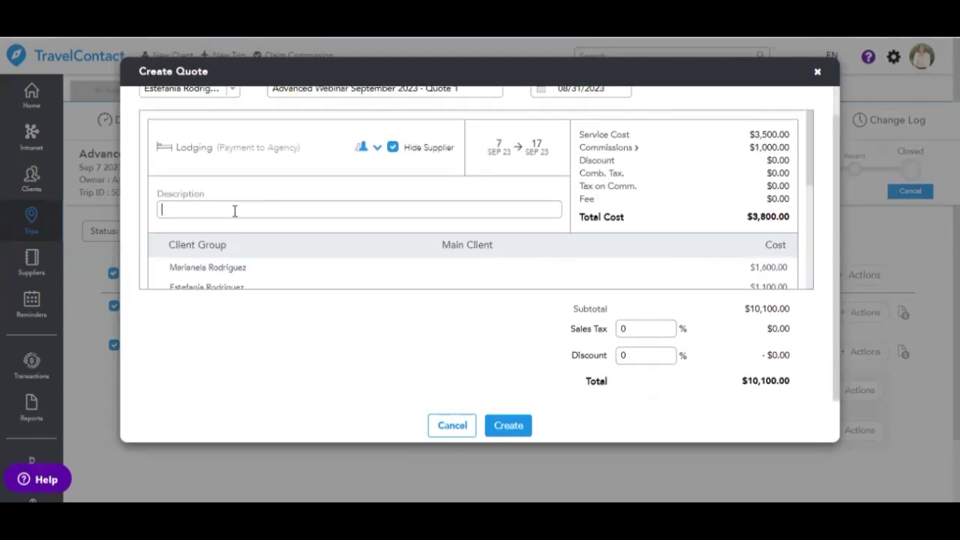
{"action": "left_click", "coordinate": [235, 211]}
{"action": "scroll", "coordinate": [238, 213], "scroll_direction": "down", "scroll_amount": 3}
{"action": "left_click", "coordinate": [247, 204]}
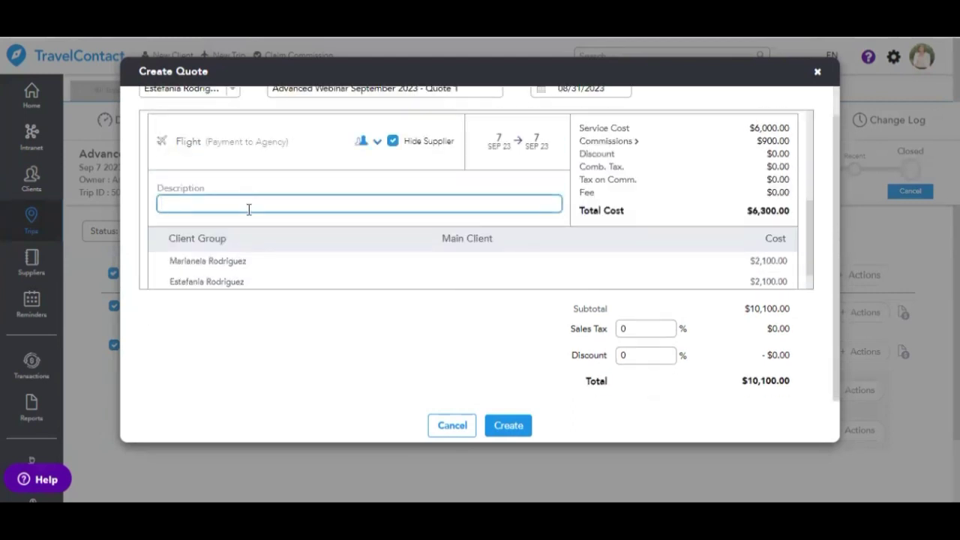
{"action": "scroll", "coordinate": [347, 197], "scroll_direction": "up", "scroll_amount": 3}
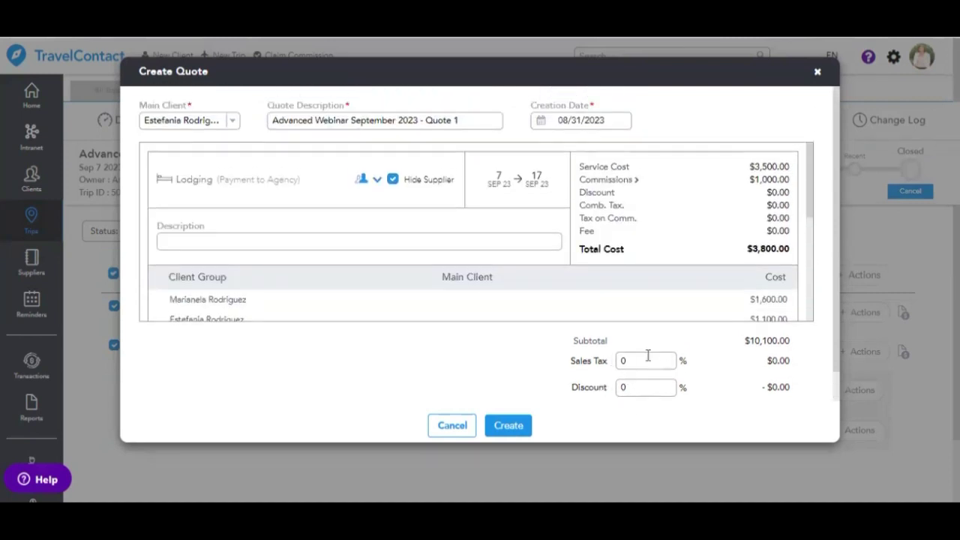
- Replace "Quote 1" in the quote description with the client's name, select the main client and create the quote
{"action": "left_click", "coordinate": [368, 120]}
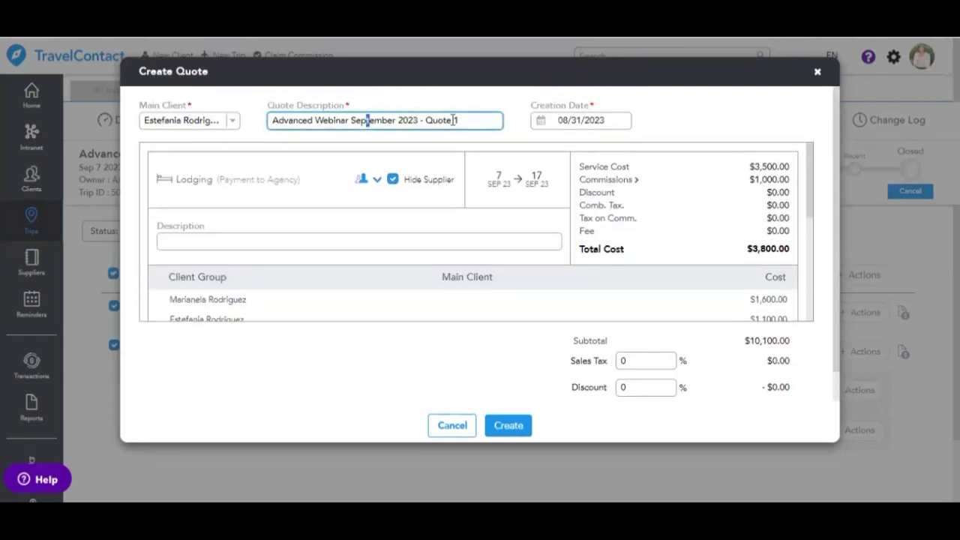
{"action": "left_click_drag", "start_coordinate": [448, 123], "coordinate": [423, 123]}
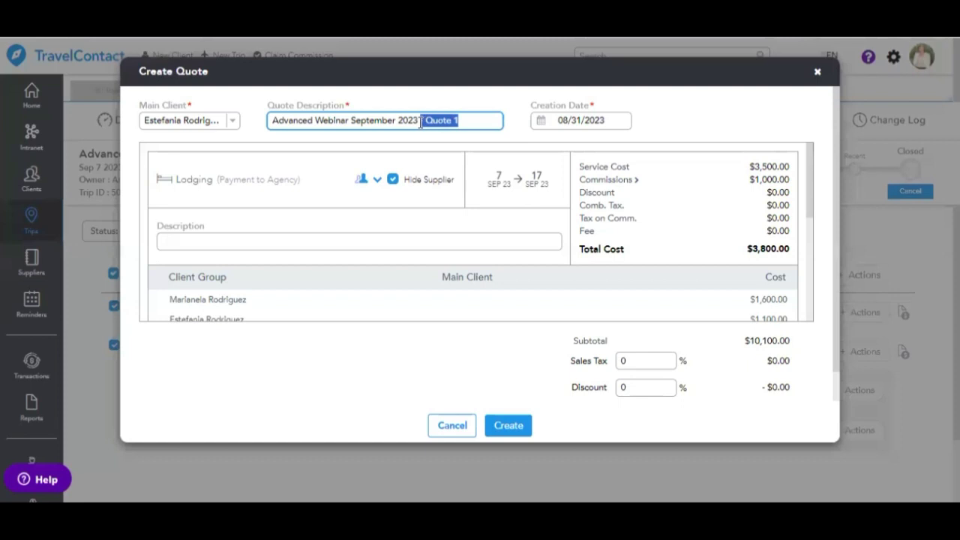
{"action": "key", "text": "BackSpace"}
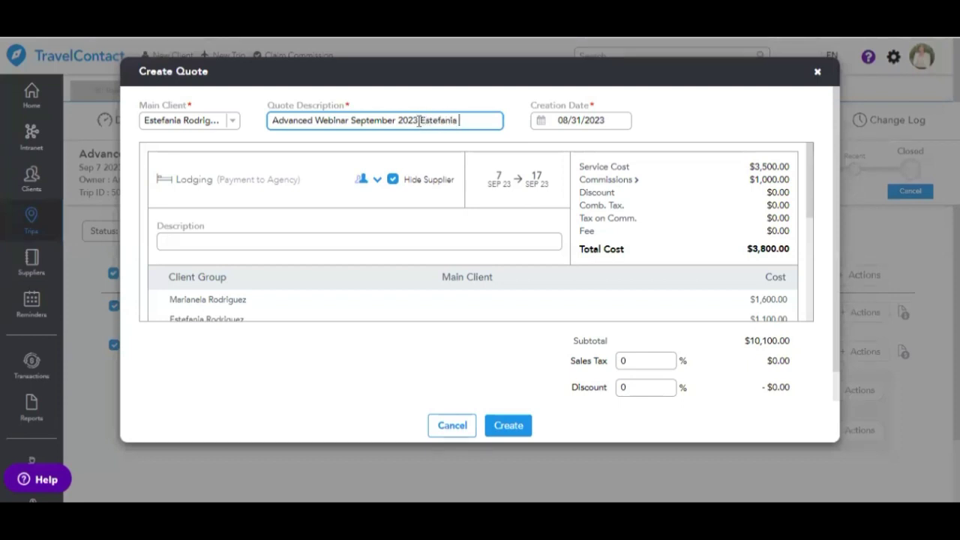
{"action": "left_click", "coordinate": [233, 121]}
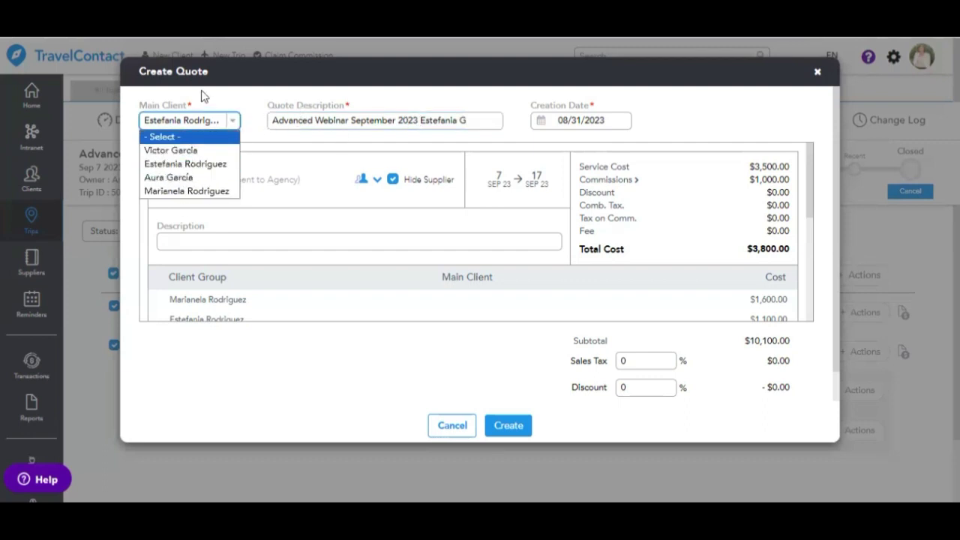
{"action": "left_click", "coordinate": [219, 164]}
{"action": "left_click", "coordinate": [515, 431]}
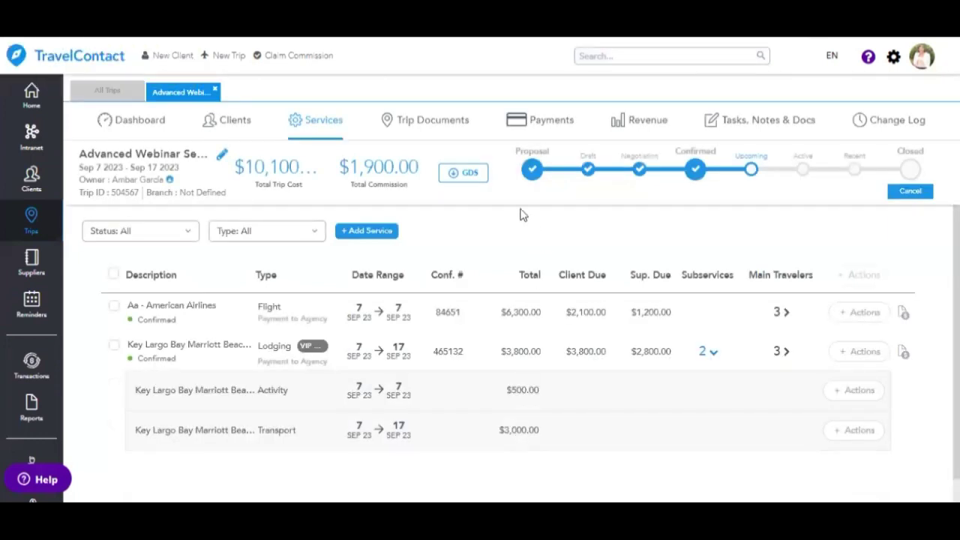
- Open the trip's quotes, expand the new quote's services and check its download and send options
{"action": "left_click", "coordinate": [445, 126]}
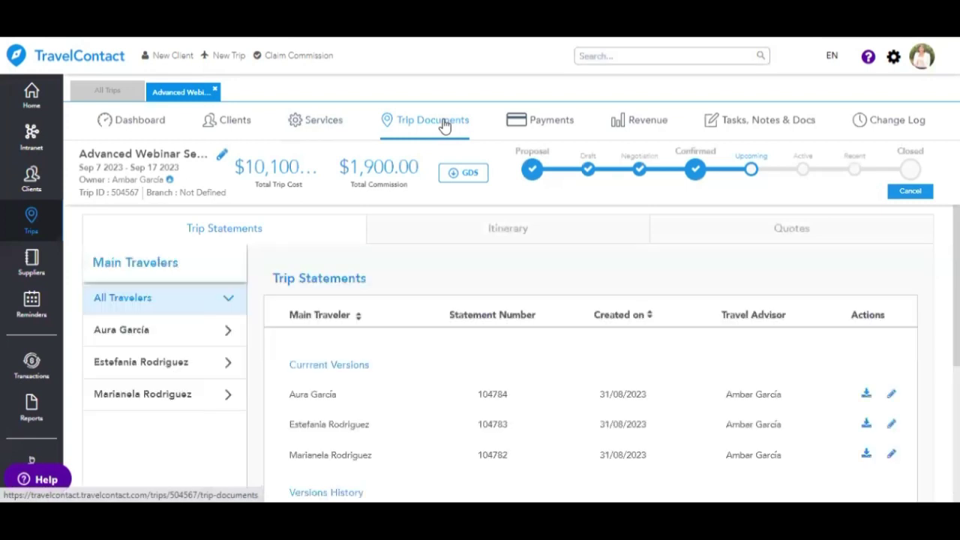
{"action": "left_click", "coordinate": [783, 232]}
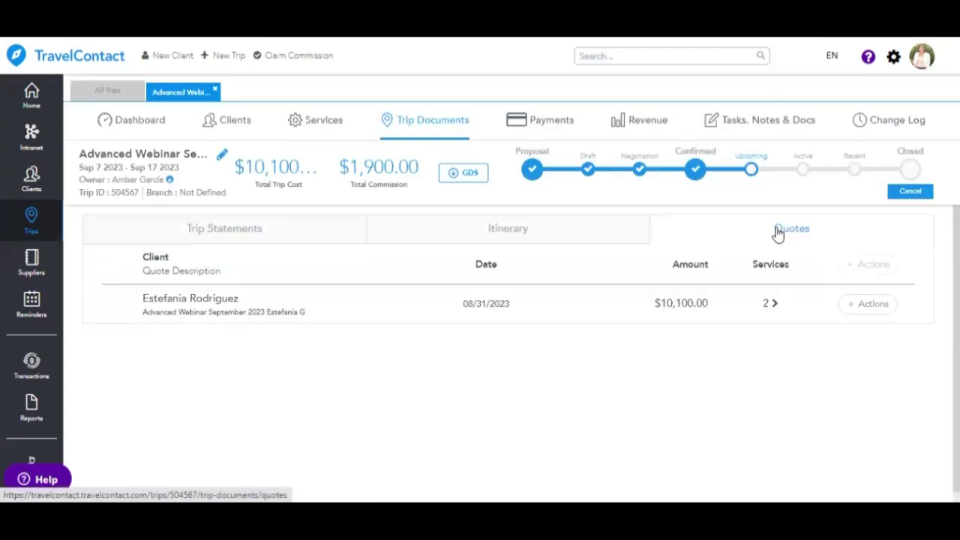
{"action": "left_click", "coordinate": [776, 304]}
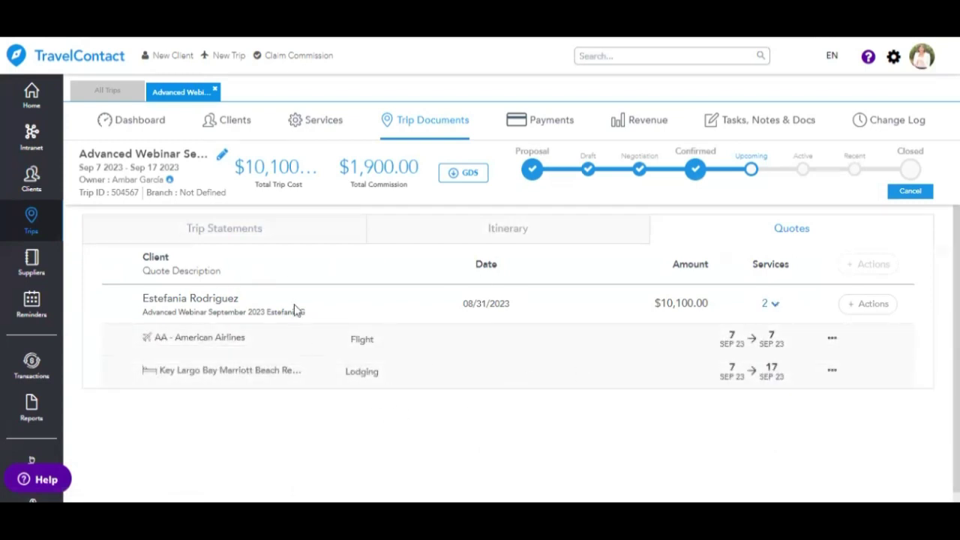
{"action": "left_click", "coordinate": [874, 310]}
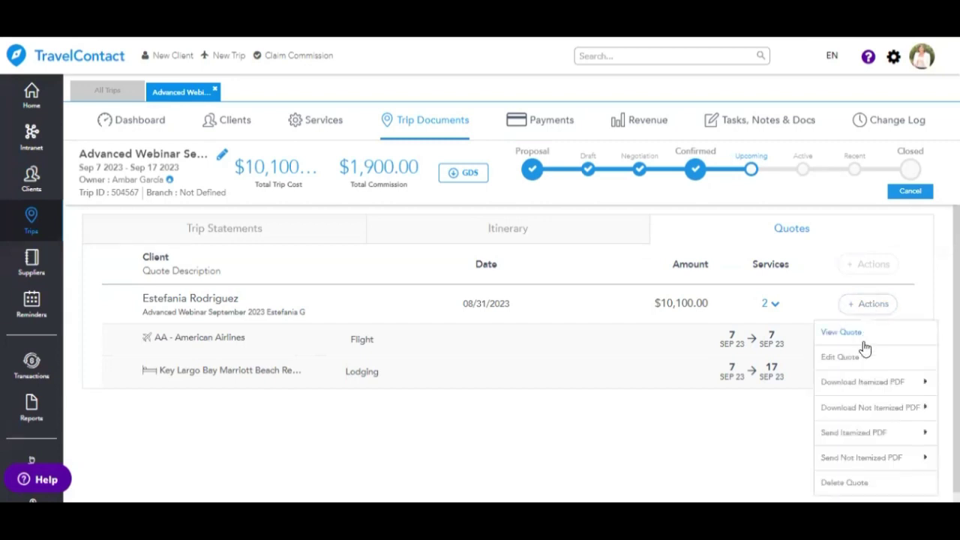
{"action": "mouse_move", "coordinate": [856, 434]}
{"action": "mouse_move", "coordinate": [830, 414]}
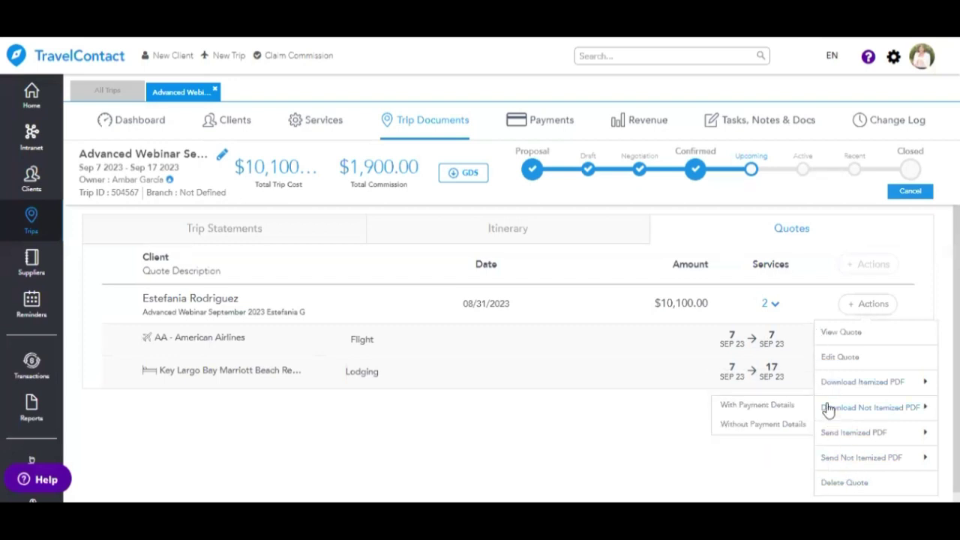
- View the quote and check its PDF download, font and color options
{"action": "left_click", "coordinate": [829, 332]}
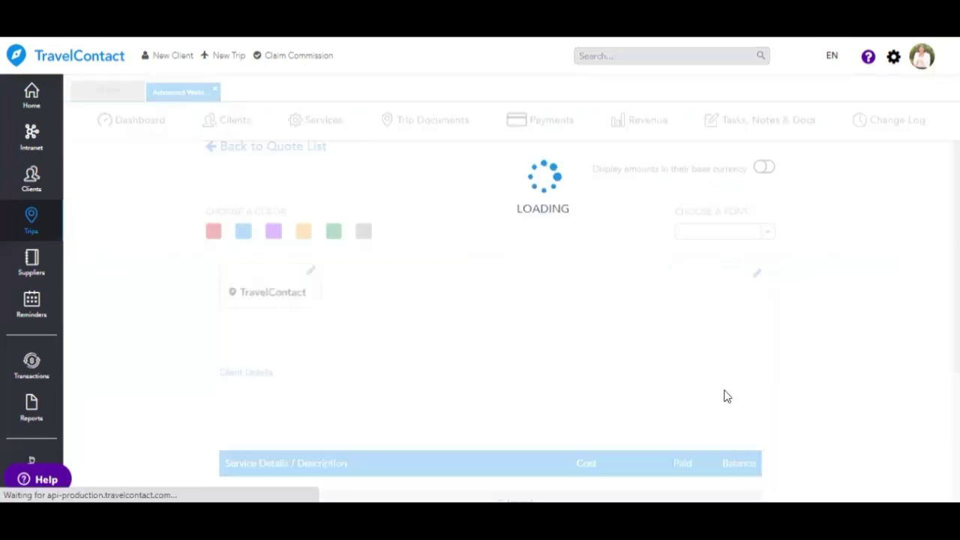
{"action": "left_click", "coordinate": [731, 225]}
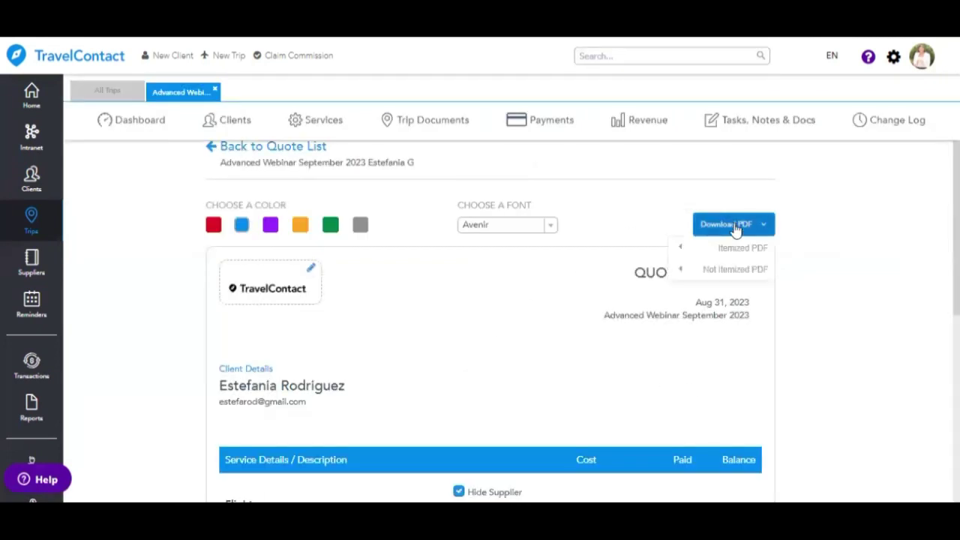
{"action": "mouse_move", "coordinate": [727, 264]}
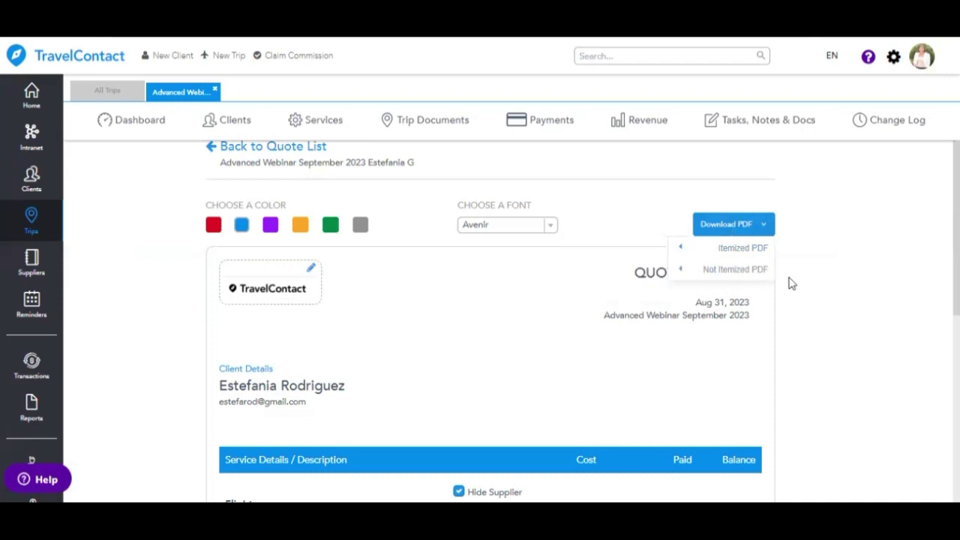
{"action": "left_click", "coordinate": [492, 225]}
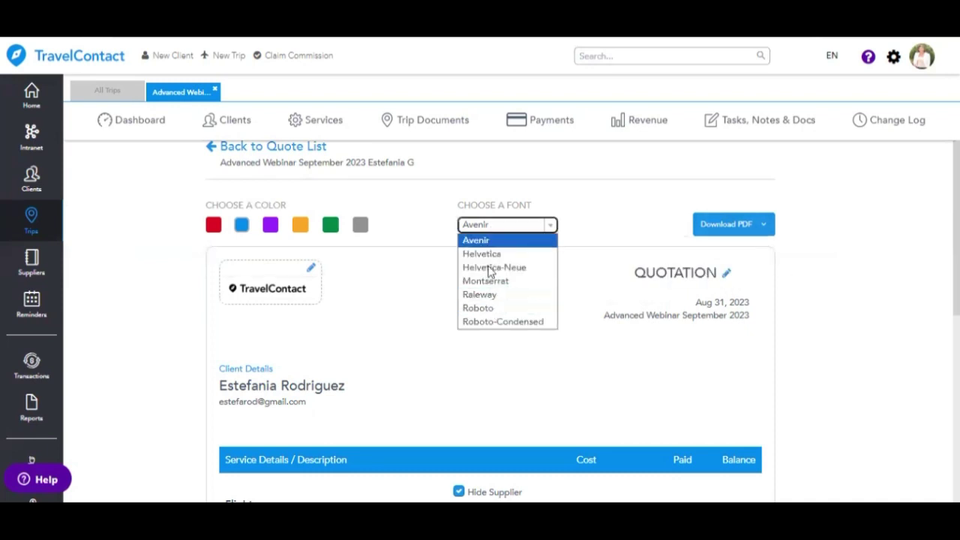
{"action": "left_click", "coordinate": [240, 234]}
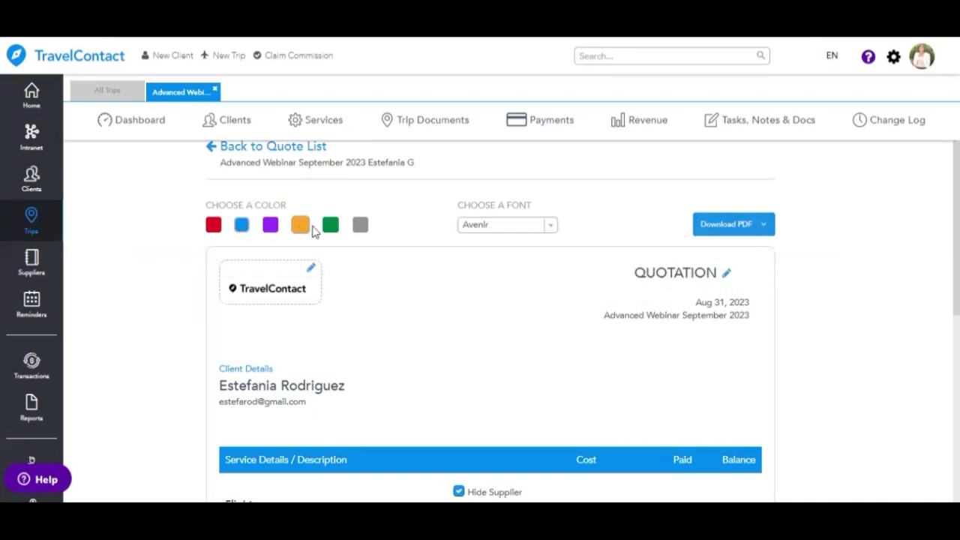
- Apply the agency preset "Please include in all invoices" as the quote's terms and return to the quote list
{"action": "scroll", "coordinate": [604, 353], "scroll_direction": "down", "scroll_amount": 5}
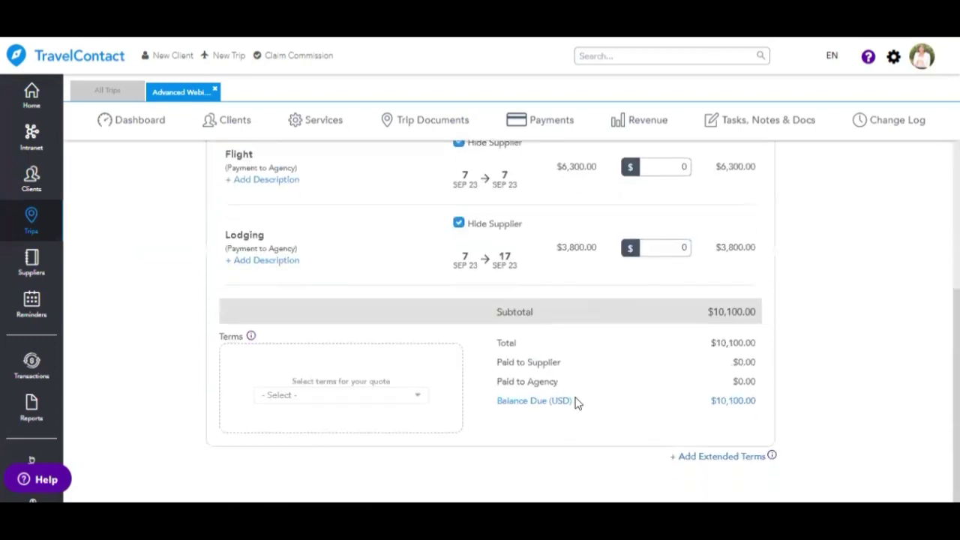
{"action": "left_click", "coordinate": [386, 398]}
{"action": "mouse_move", "coordinate": [374, 418]}
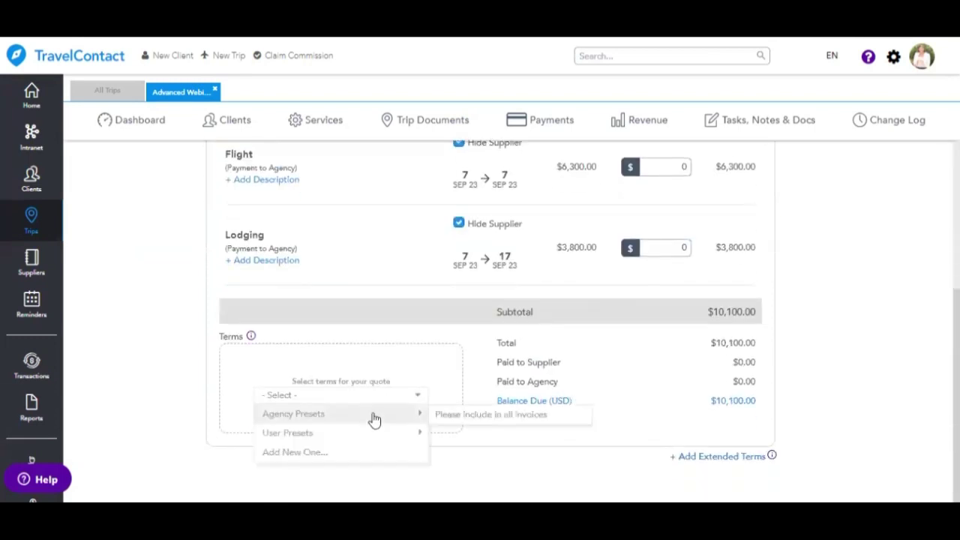
{"action": "left_click", "coordinate": [450, 416]}
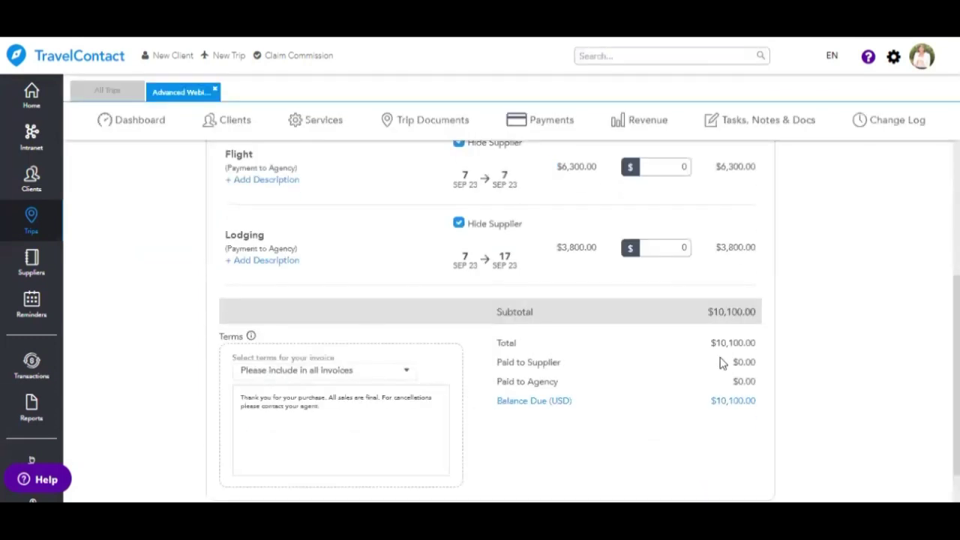
{"action": "scroll", "coordinate": [718, 359], "scroll_direction": "up", "scroll_amount": 5}
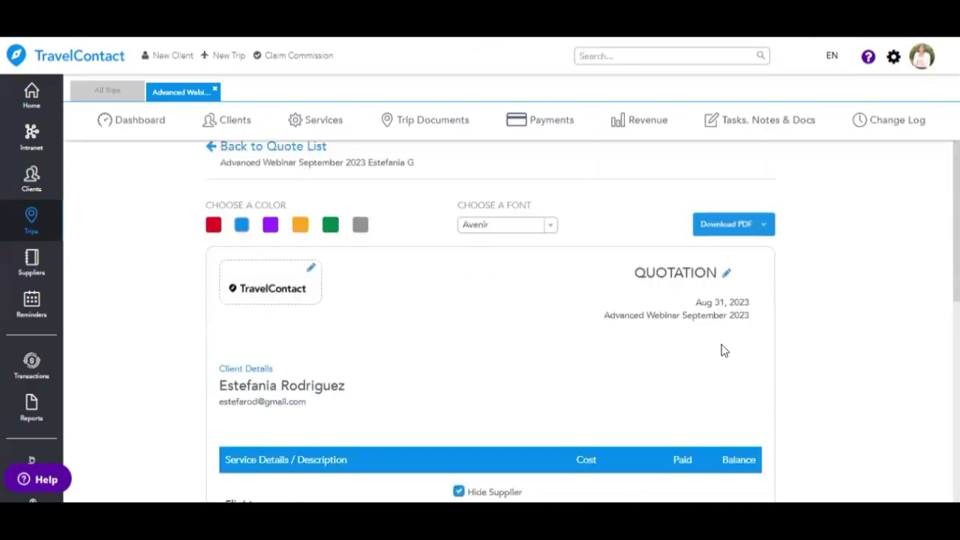
{"action": "left_click", "coordinate": [291, 148]}
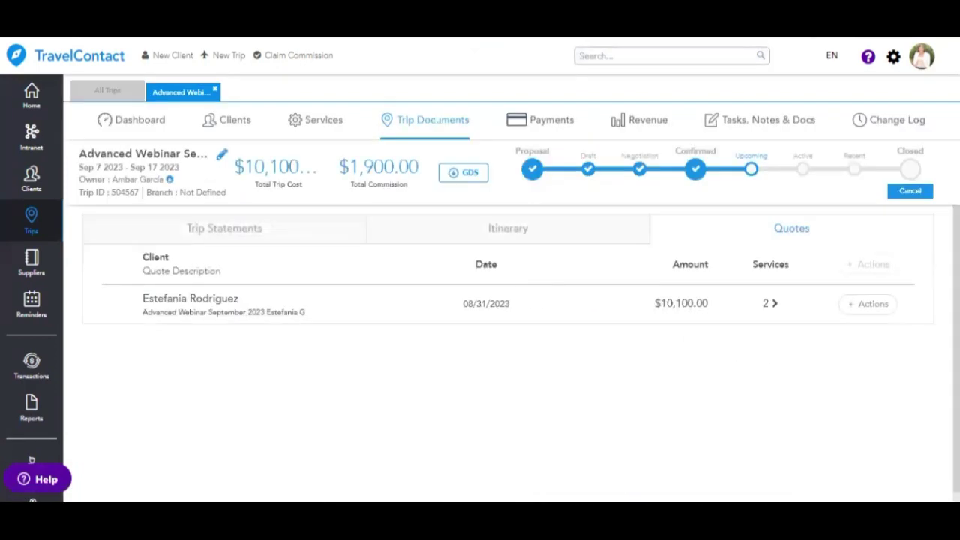
- Draft an email of the itemized quote PDF with payment details, add a second client as recipient and close it unsent
{"action": "left_click", "coordinate": [874, 304]}
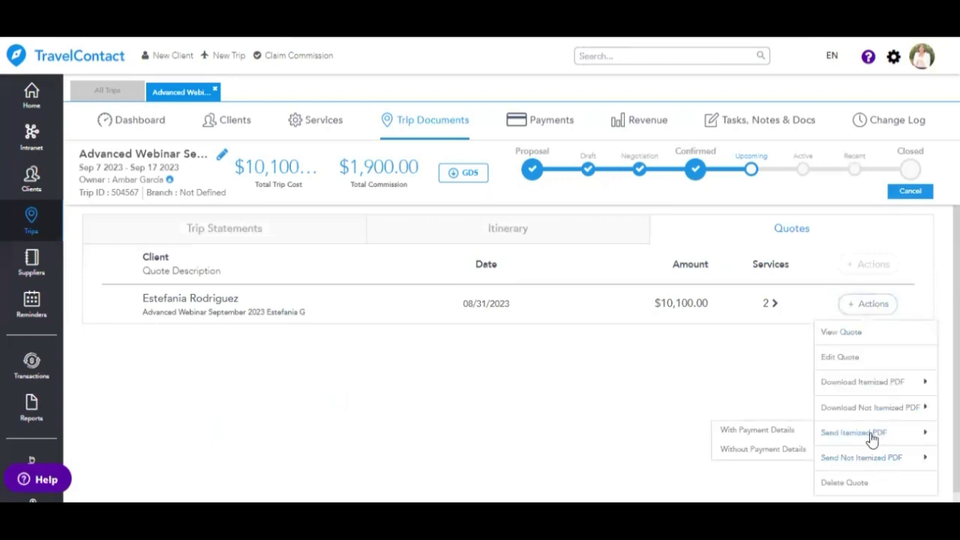
{"action": "left_click", "coordinate": [787, 435]}
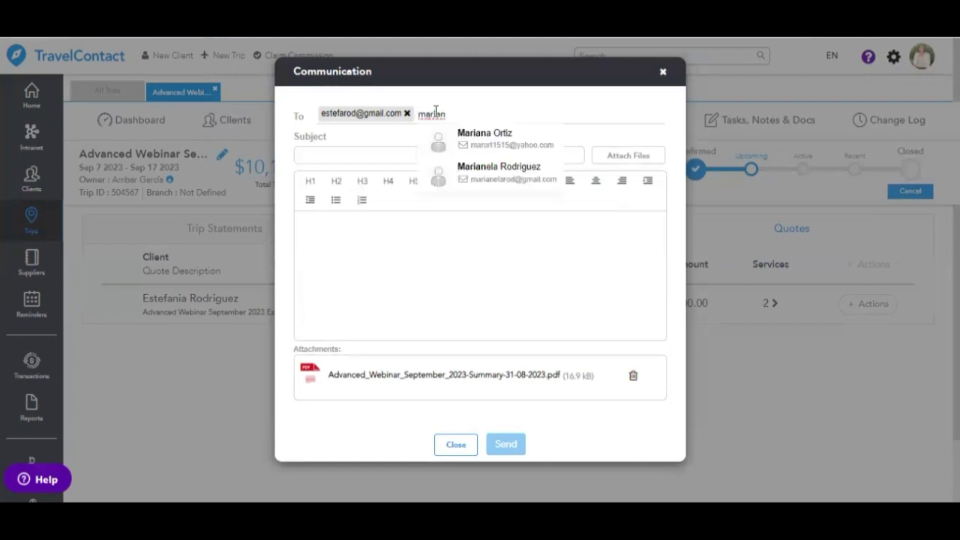
{"action": "left_click", "coordinate": [500, 144]}
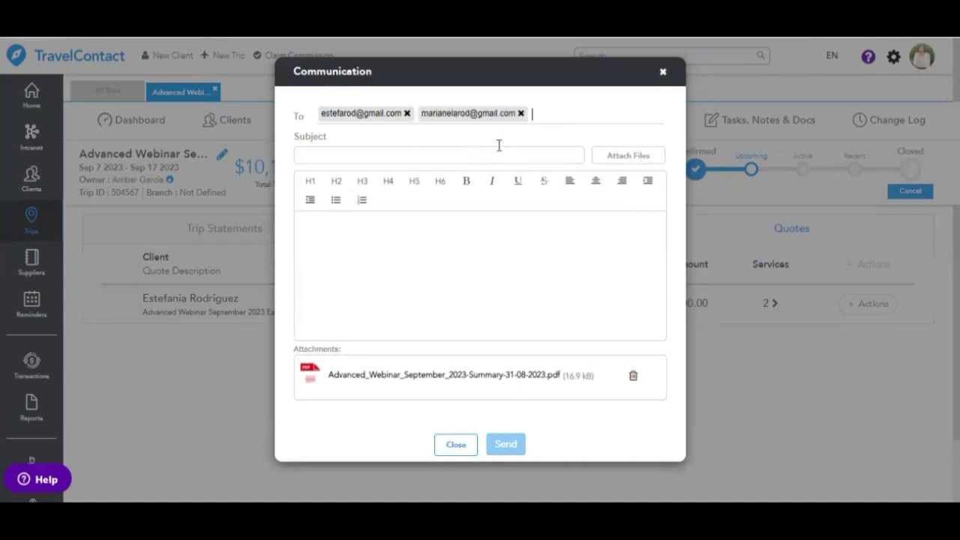
{"action": "left_click", "coordinate": [382, 265]}
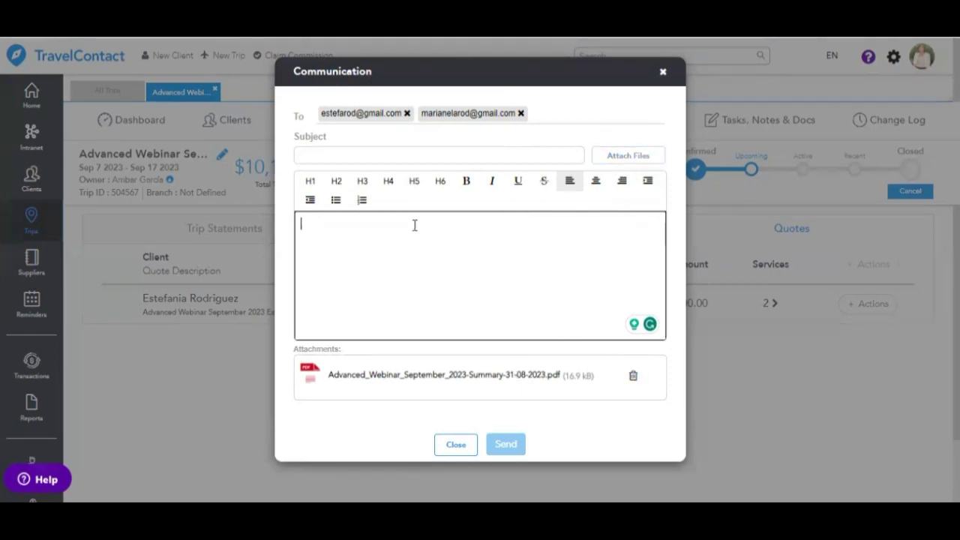
{"action": "left_click", "coordinate": [381, 154]}
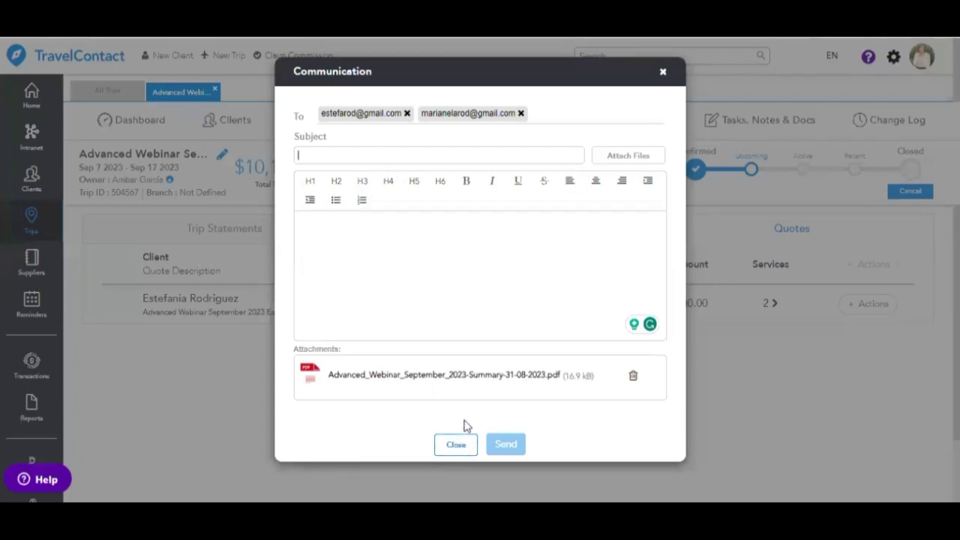
{"action": "left_click", "coordinate": [663, 72]}
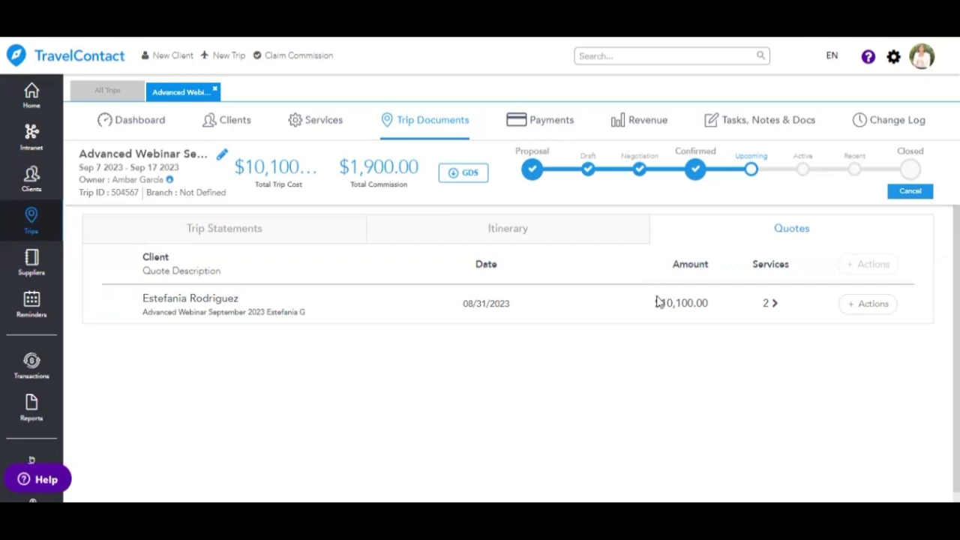
- Open the trip itinerary for all clients and check the Umapped, Travefy and send options
{"action": "left_click", "coordinate": [507, 232]}
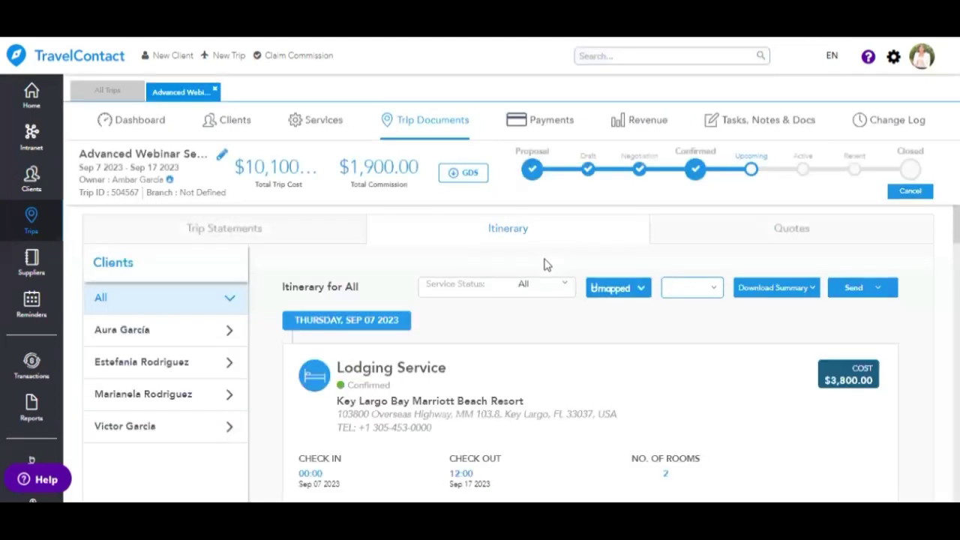
{"action": "left_click", "coordinate": [642, 289]}
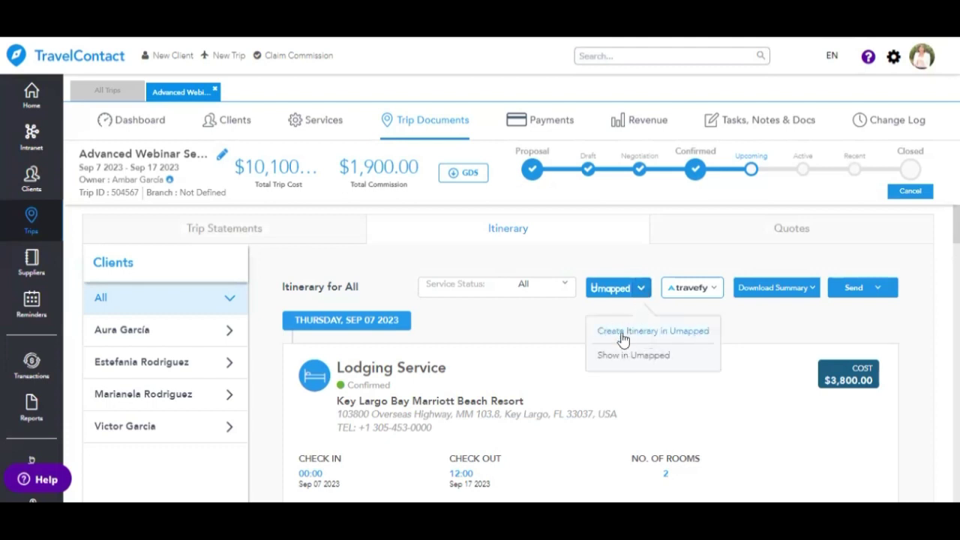
{"action": "left_click", "coordinate": [554, 335]}
{"action": "left_click", "coordinate": [711, 291]}
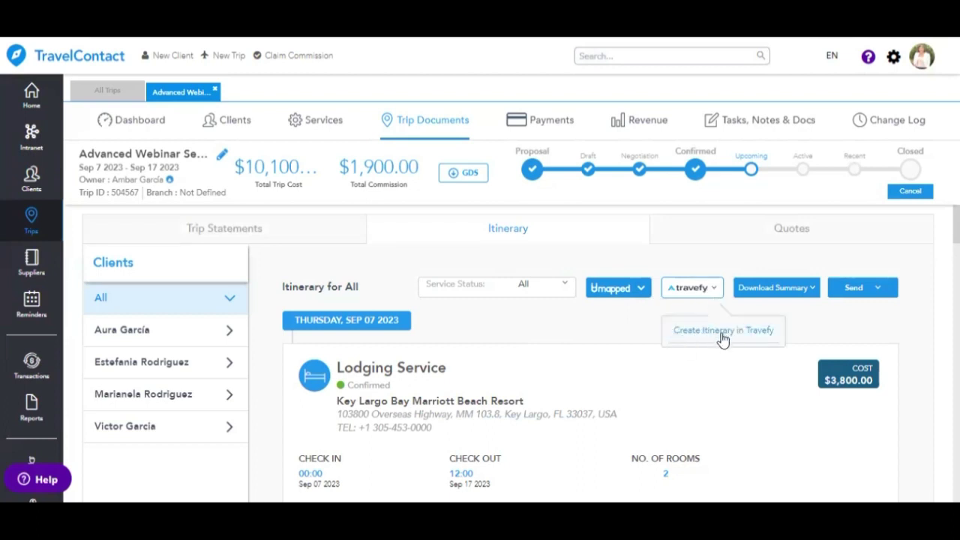
{"action": "left_click", "coordinate": [610, 334]}
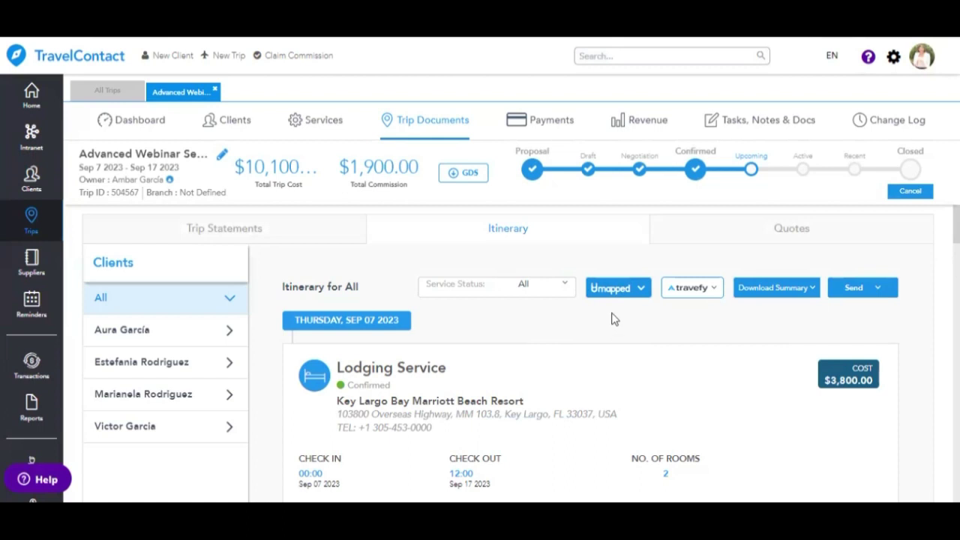
{"action": "left_click", "coordinate": [878, 296]}
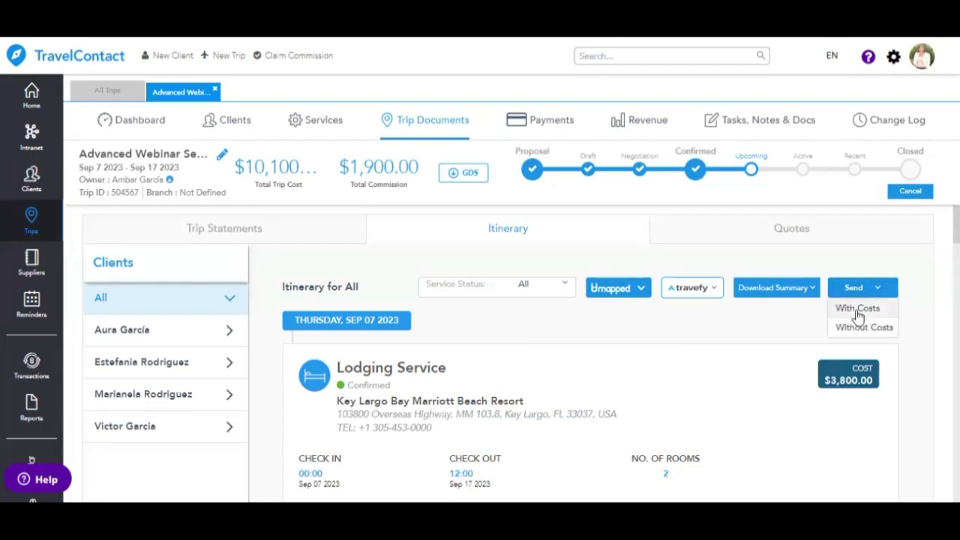
{"action": "left_click", "coordinate": [705, 360]}
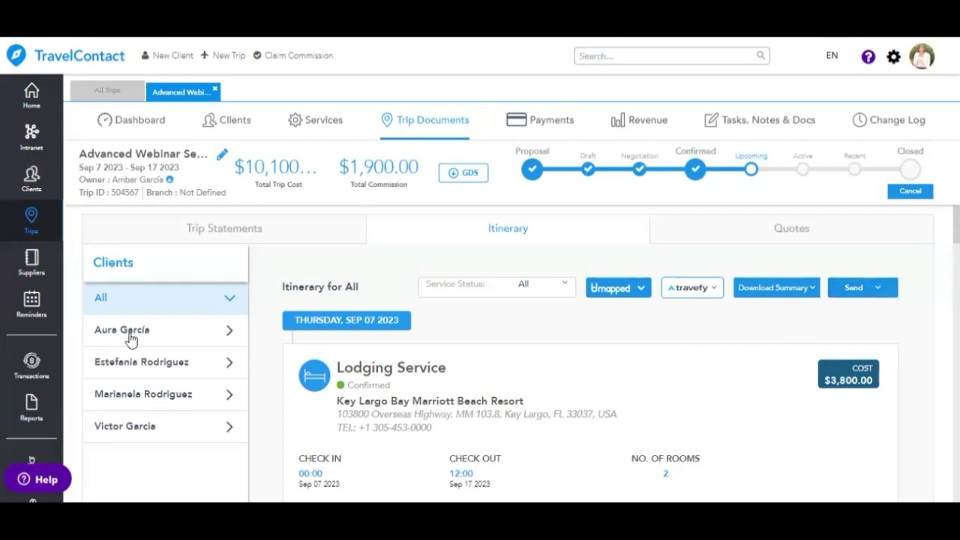
- Show the itinerary for only the first listed client and review its services through to the transport service
{"action": "left_click", "coordinate": [137, 339]}
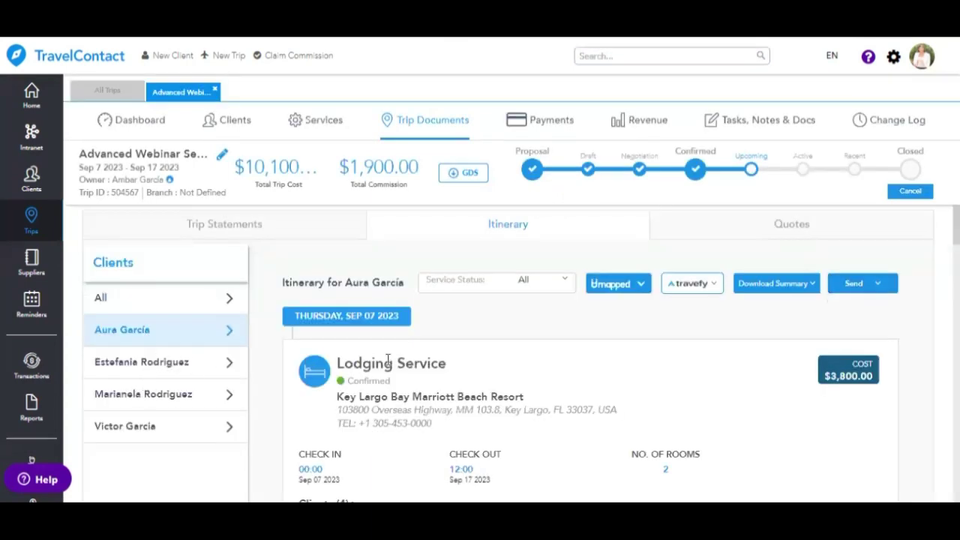
{"action": "scroll", "coordinate": [387, 362], "scroll_direction": "down", "scroll_amount": 3}
{"action": "scroll", "coordinate": [388, 375], "scroll_direction": "down", "scroll_amount": 10}
{"action": "scroll", "coordinate": [387, 387], "scroll_direction": "up", "scroll_amount": 12}
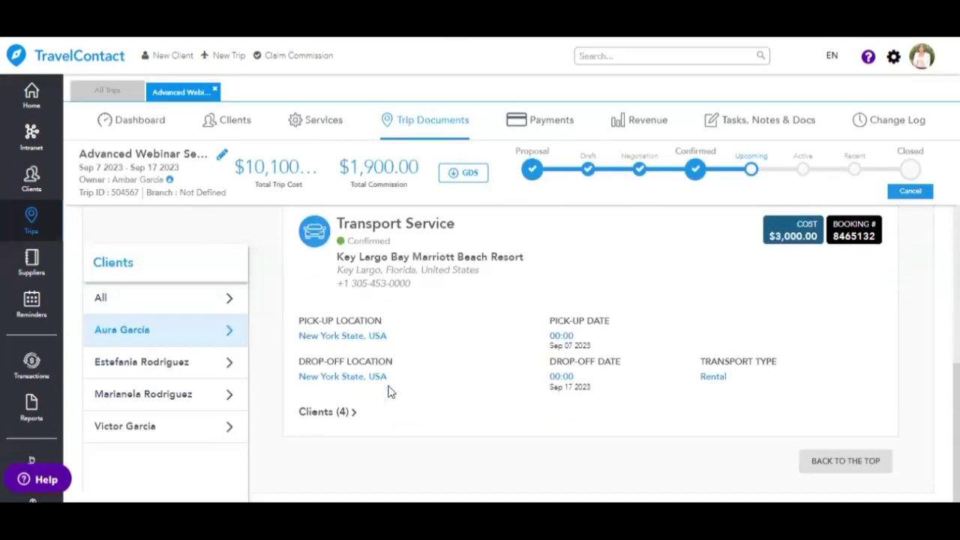
{"action": "scroll", "coordinate": [388, 389], "scroll_direction": "up", "scroll_amount": 5}
- Check the send and summary download options for this client's itinerary
{"action": "left_click", "coordinate": [869, 287]}
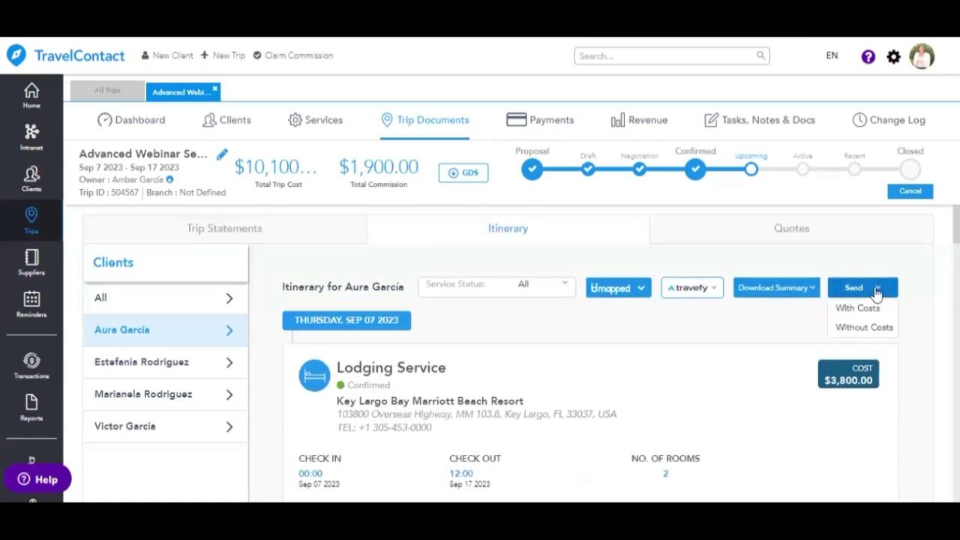
{"action": "left_click", "coordinate": [808, 287]}
{"action": "left_click", "coordinate": [660, 322]}
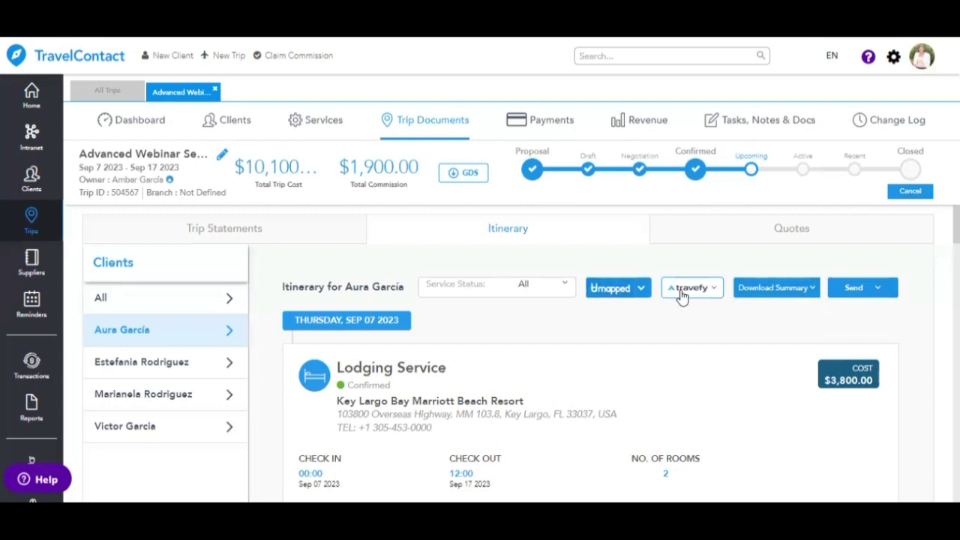
- Open the trip statements and download the first current statement as a PDF with traveler cost details
{"action": "left_click", "coordinate": [258, 238]}
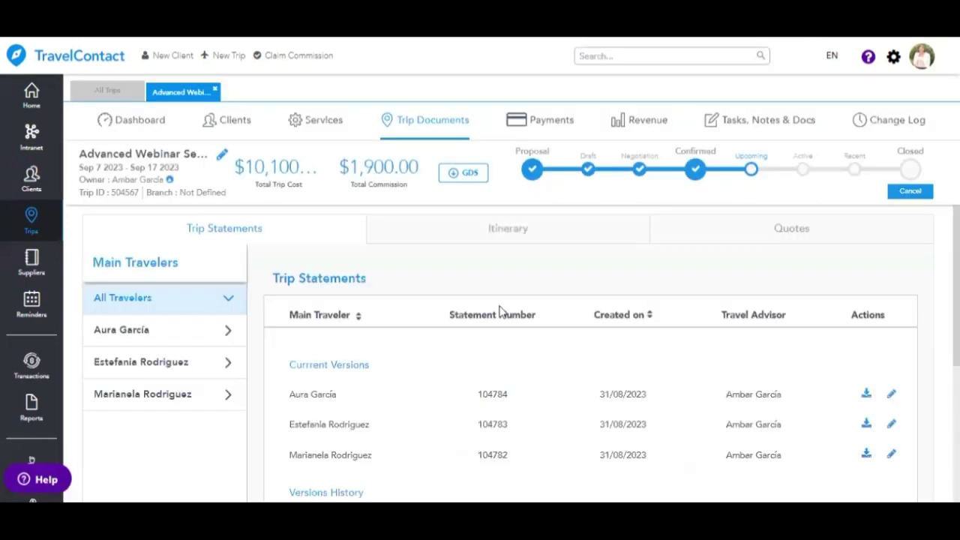
{"action": "scroll", "coordinate": [574, 359], "scroll_direction": "down", "scroll_amount": 2}
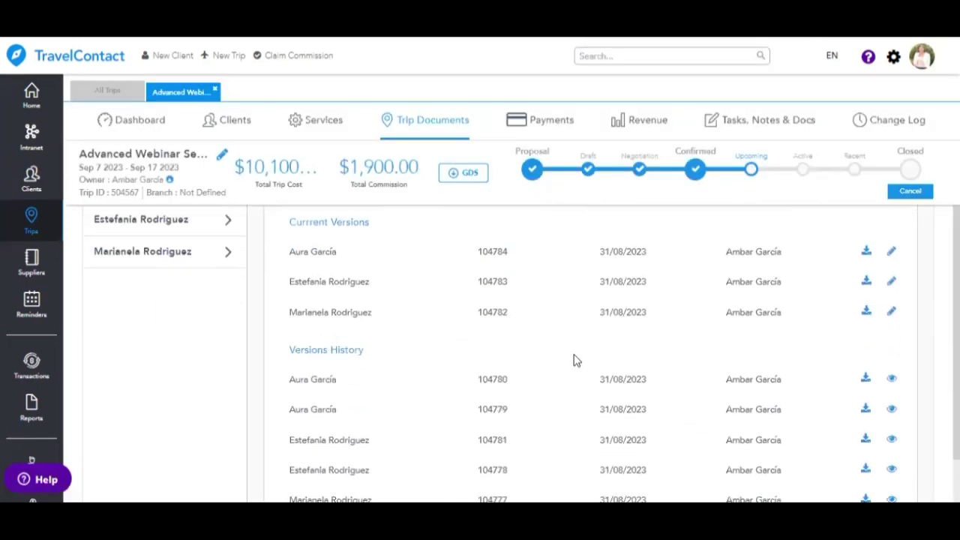
{"action": "scroll", "coordinate": [405, 365], "scroll_direction": "up", "scroll_amount": 1}
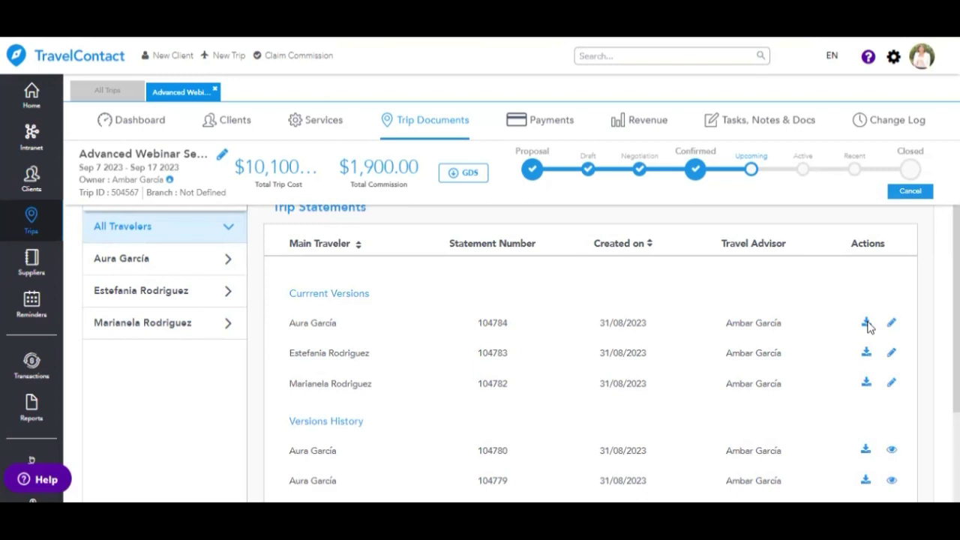
{"action": "left_click", "coordinate": [866, 324]}
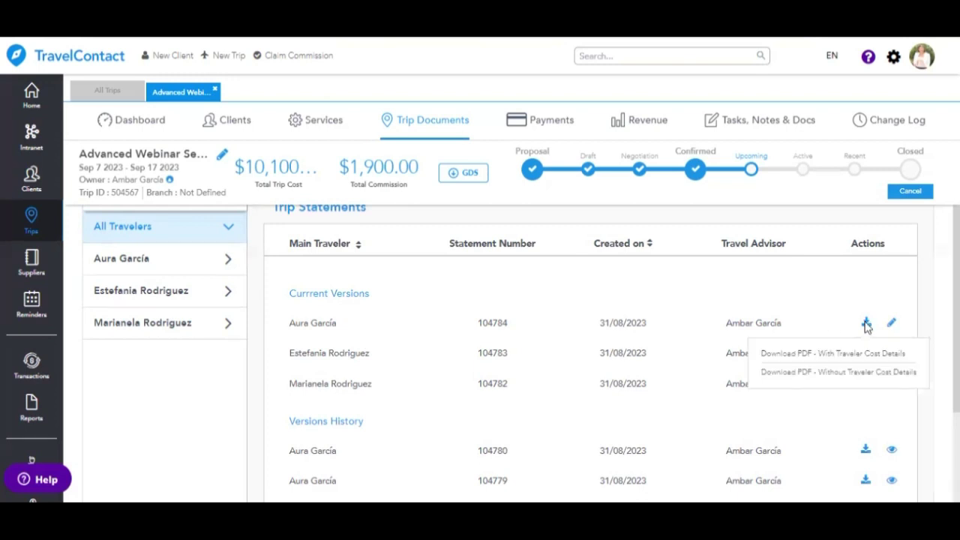
{"action": "left_click", "coordinate": [849, 352]}
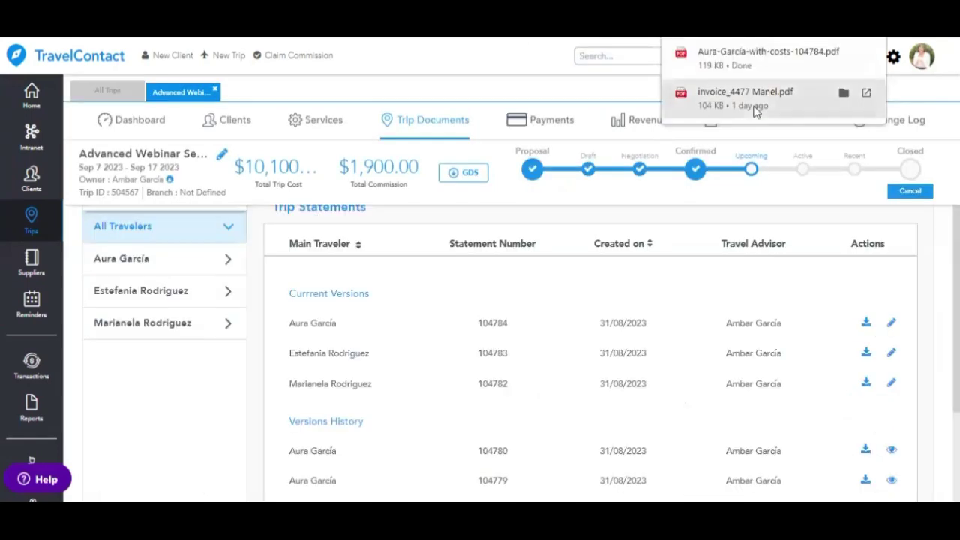
- Open the downloaded statement PDF, look through its flight and lodging pages, and return to the trip statements
{"action": "left_click", "coordinate": [749, 60]}
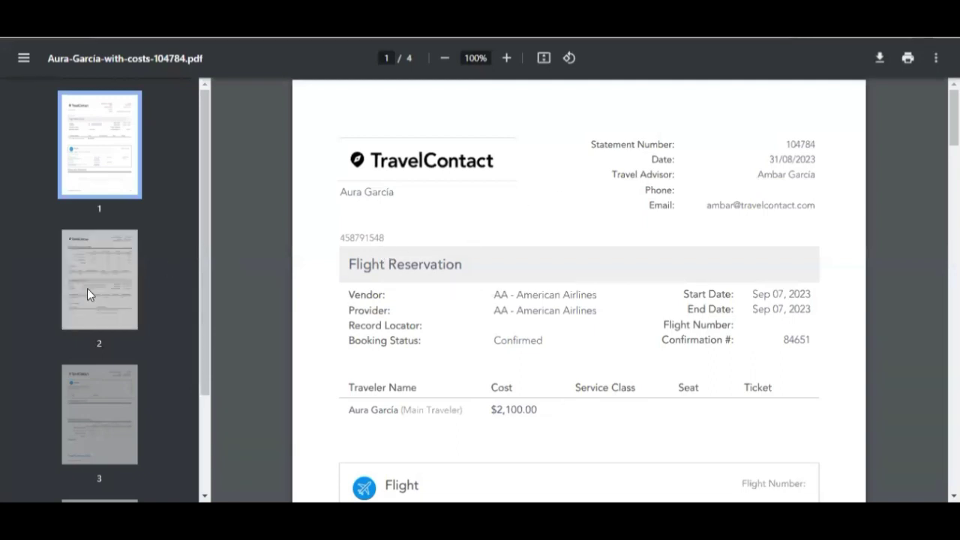
{"action": "left_click", "coordinate": [87, 291]}
{"action": "left_click", "coordinate": [95, 380]}
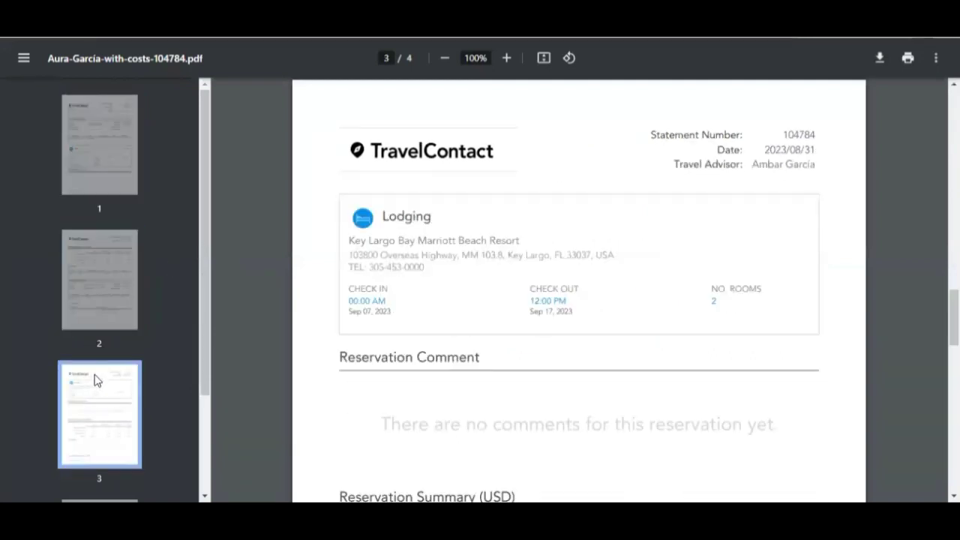
{"action": "left_click", "coordinate": [87, 178]}
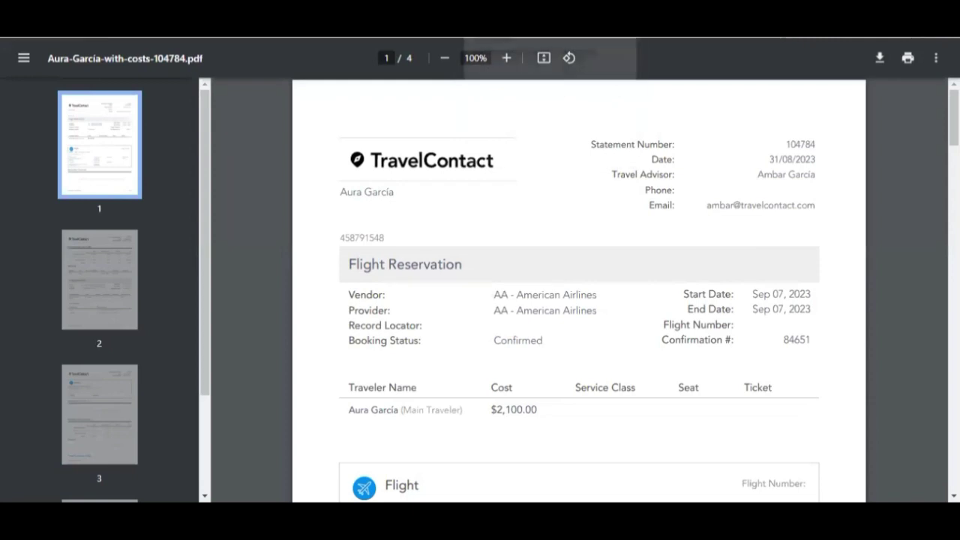
{"action": "left_click", "coordinate": [525, 37]}
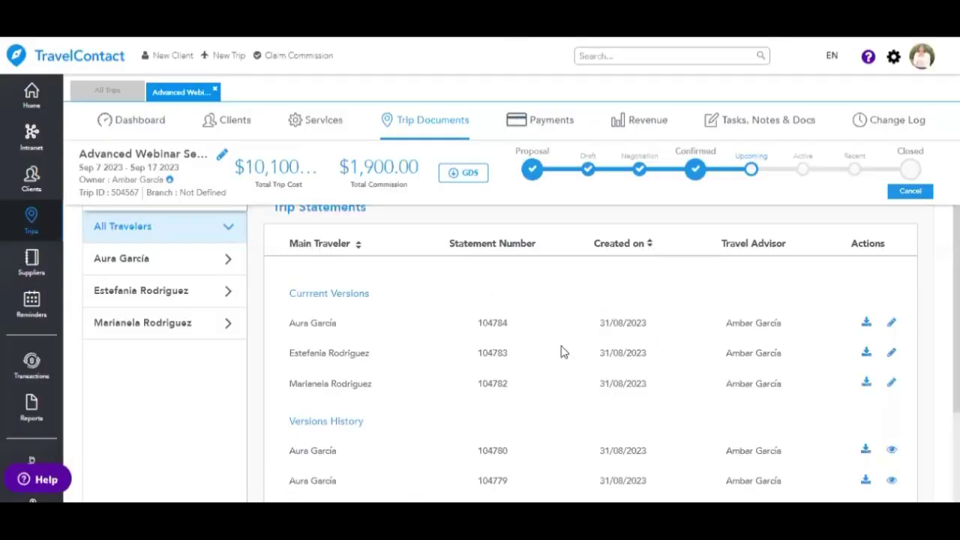
{"action": "scroll", "coordinate": [622, 304], "scroll_direction": "up", "scroll_amount": 1}
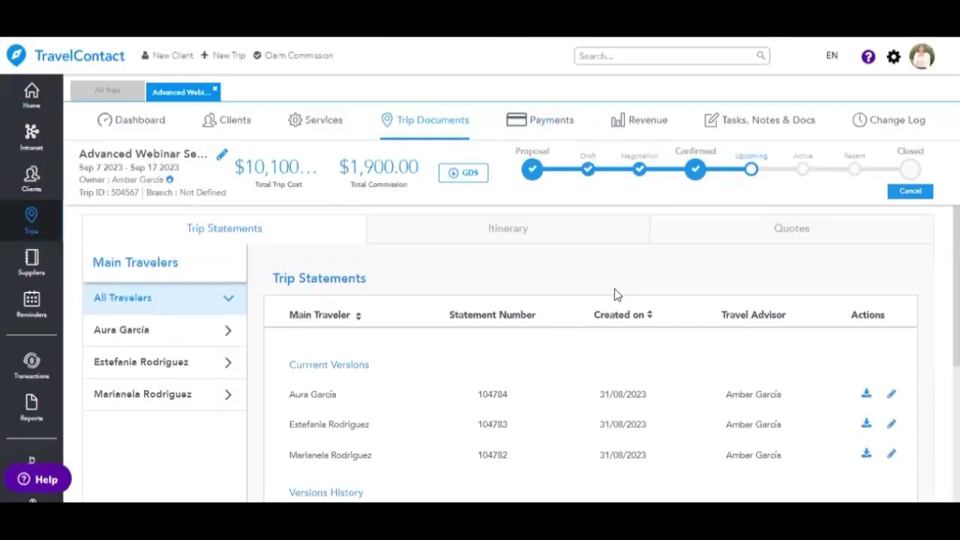
- Start a new activity service for all clients of the trip and enter a five-digit confirmation number
{"action": "left_click", "coordinate": [317, 127]}
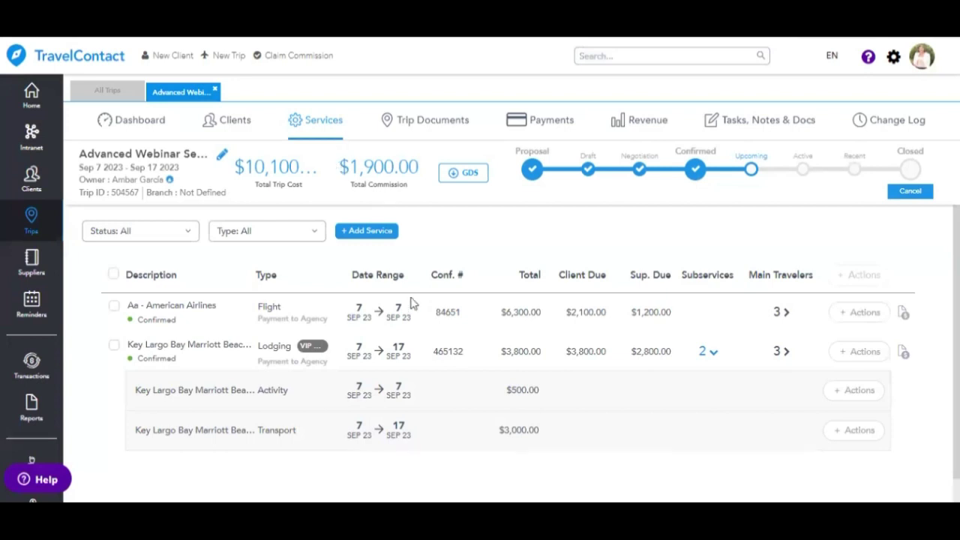
{"action": "left_click", "coordinate": [375, 232]}
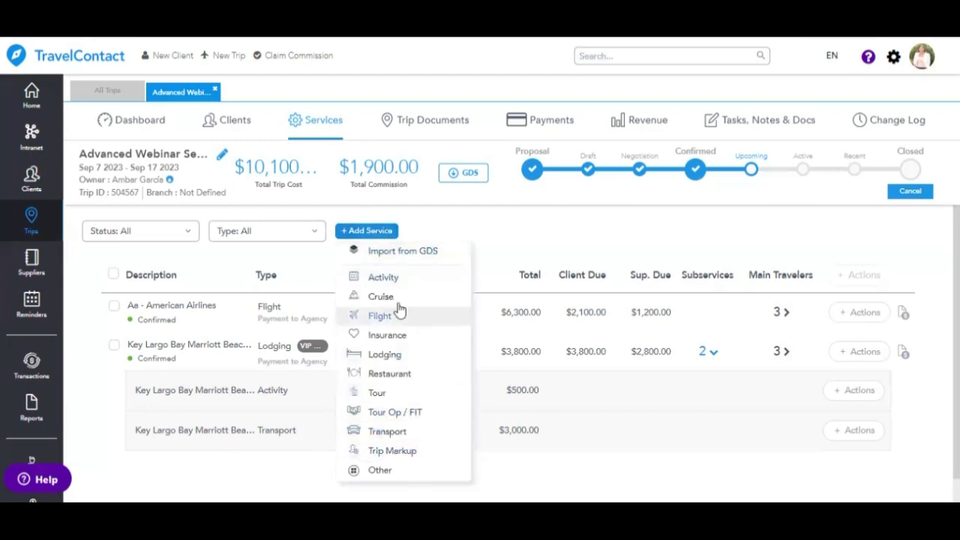
{"action": "left_click", "coordinate": [398, 278]}
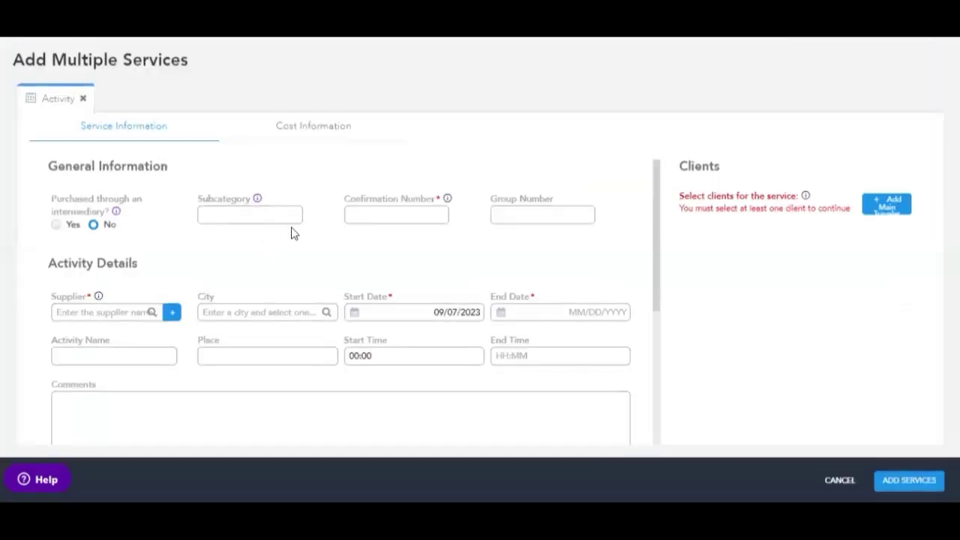
{"action": "left_click", "coordinate": [371, 217]}
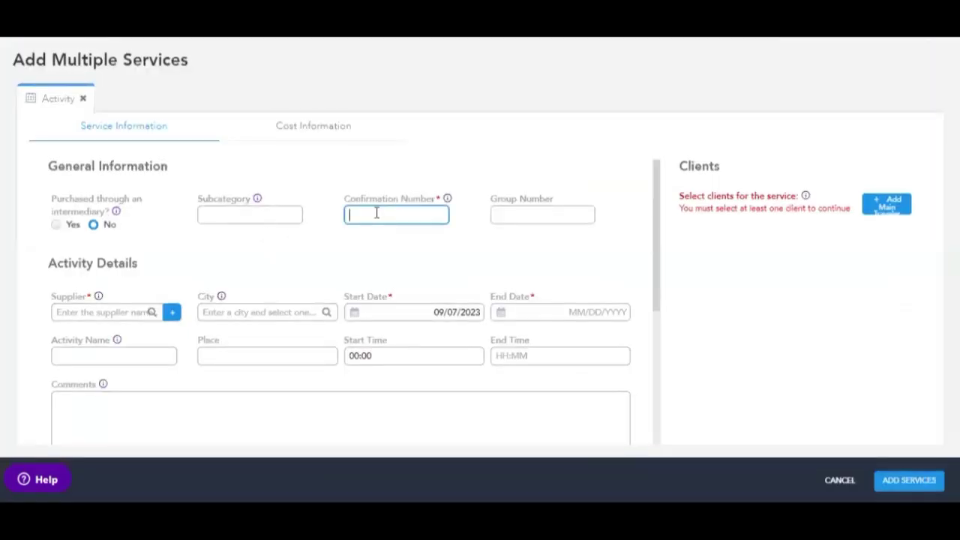
{"action": "key", "text": "ctrl+v"}
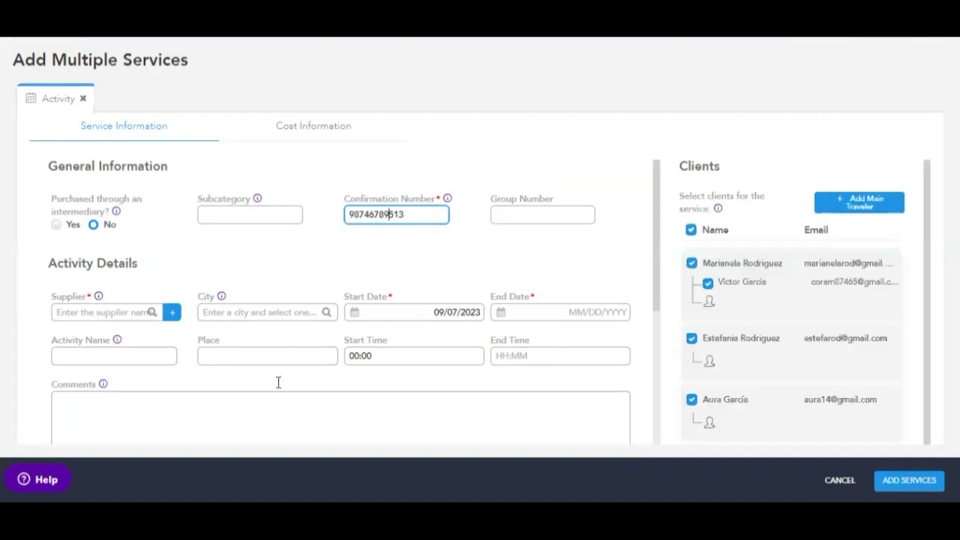
{"action": "left_click", "coordinate": [90, 303]}
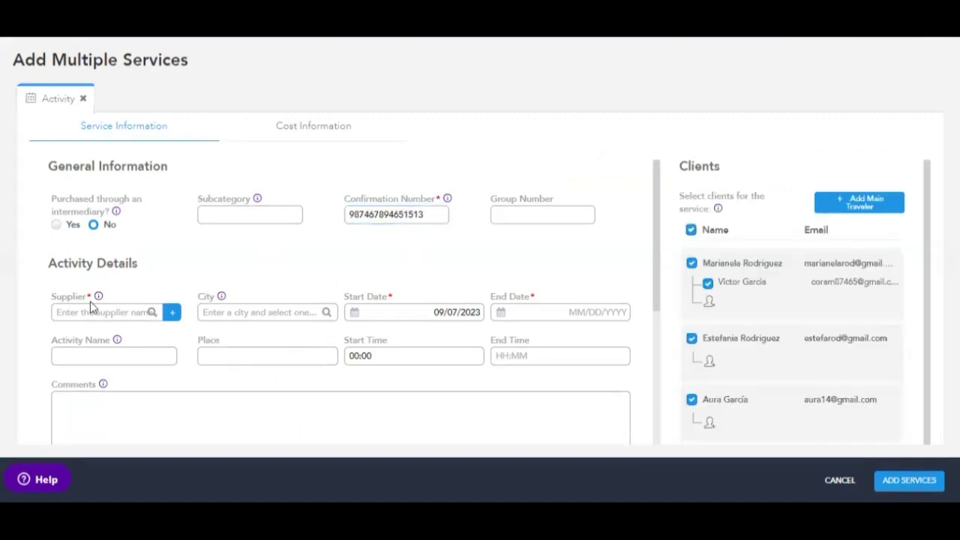
{"action": "left_click", "coordinate": [429, 213]}
{"action": "key", "text": "BackSpace"}
{"action": "key", "text": "BackSpace"}
{"action": "key", "text": "BackSpace"}
{"action": "key", "text": "BackSpace"}
{"action": "key", "text": "BackSpace"}
{"action": "key", "text": "BackSpace"}
{"action": "key", "text": "BackSpace"}
{"action": "key", "text": "BackSpace"}
{"action": "key", "text": "BackSpace"}
{"action": "key", "text": "BackSpace"}
- Set the activity's supplier to The Lion King and its end date to 09/07/2023
{"action": "left_click", "coordinate": [130, 312]}
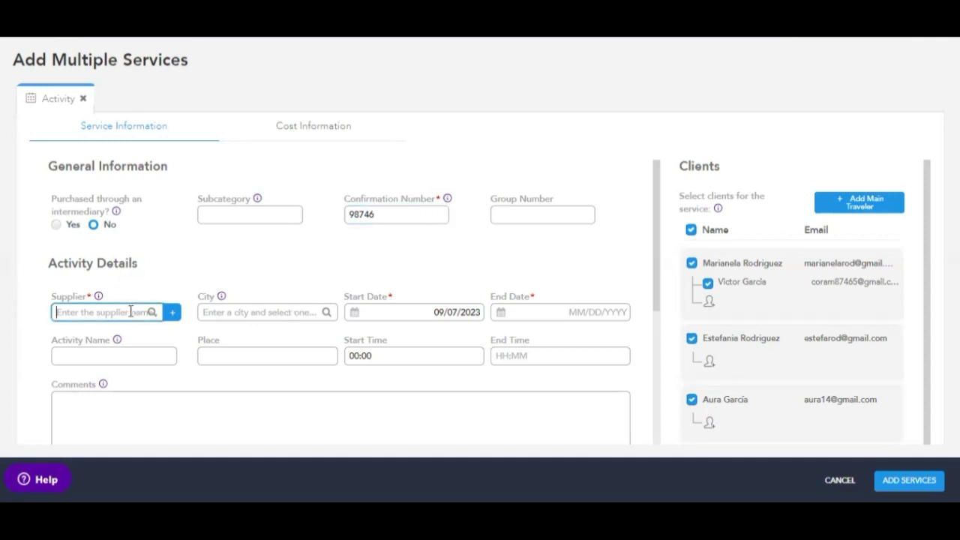
{"action": "type", "text": "the lion"}
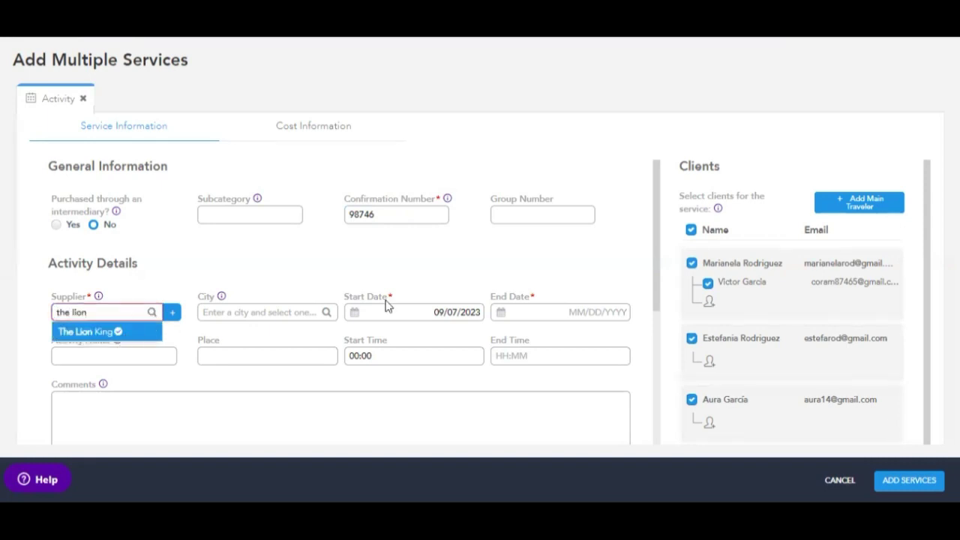
{"action": "key", "text": "Return"}
{"action": "left_click", "coordinate": [573, 318]}
{"action": "left_click", "coordinate": [545, 257]}
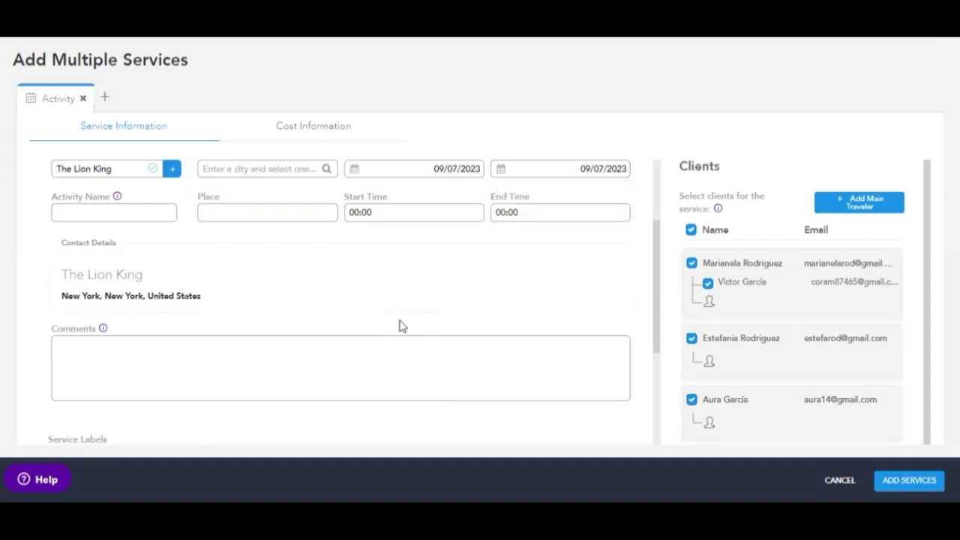
{"action": "scroll", "coordinate": [712, 356], "scroll_direction": "down", "scroll_amount": 1}
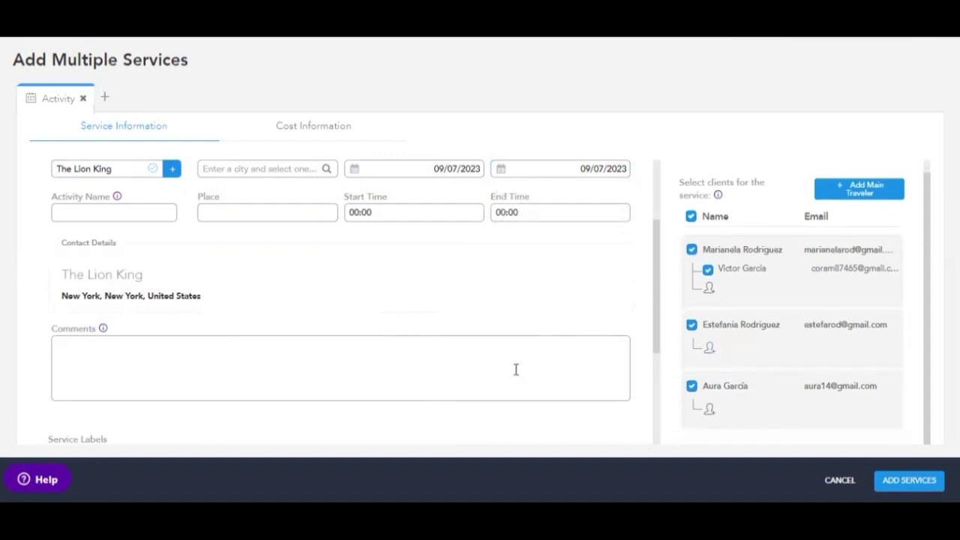
{"action": "scroll", "coordinate": [513, 366], "scroll_direction": "up", "scroll_amount": 3}
- Change the currency in the activity's cost information to EUR - Euro and accept the exchange-rate alert
{"action": "left_click", "coordinate": [297, 128]}
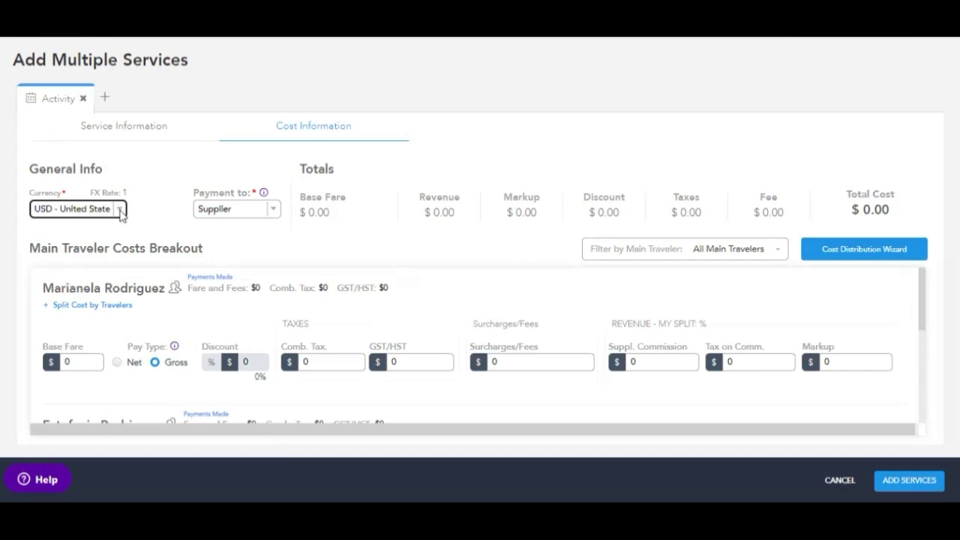
{"action": "left_click", "coordinate": [120, 211]}
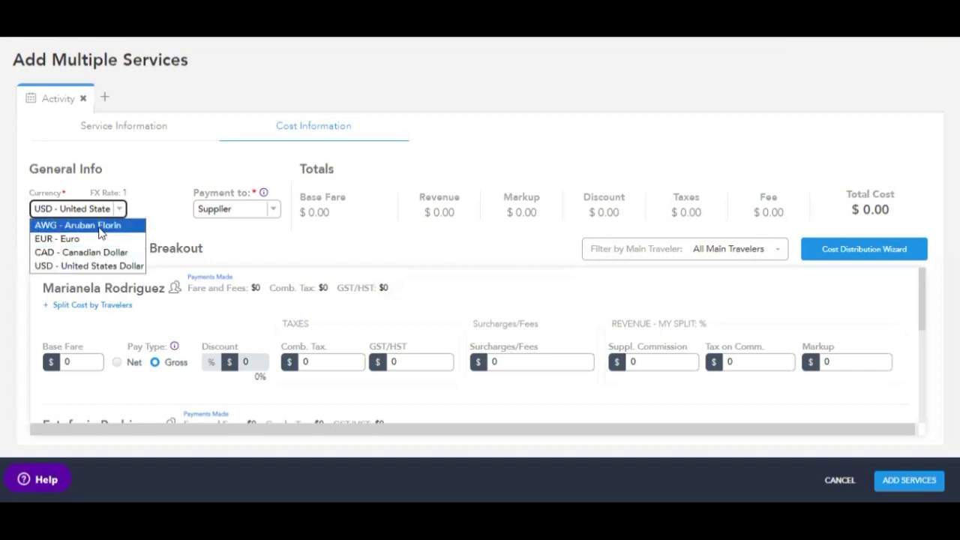
{"action": "left_click", "coordinate": [96, 240]}
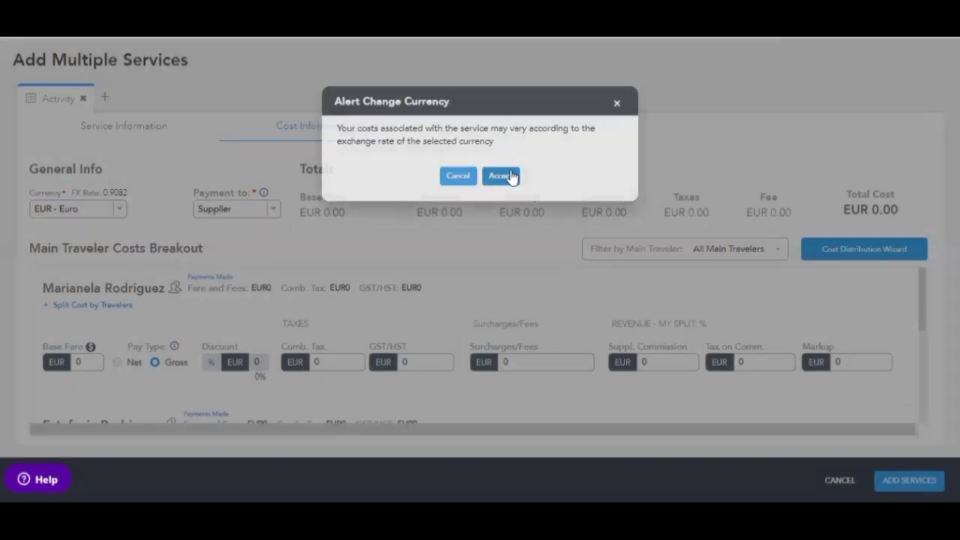
{"action": "left_click", "coordinate": [503, 175]}
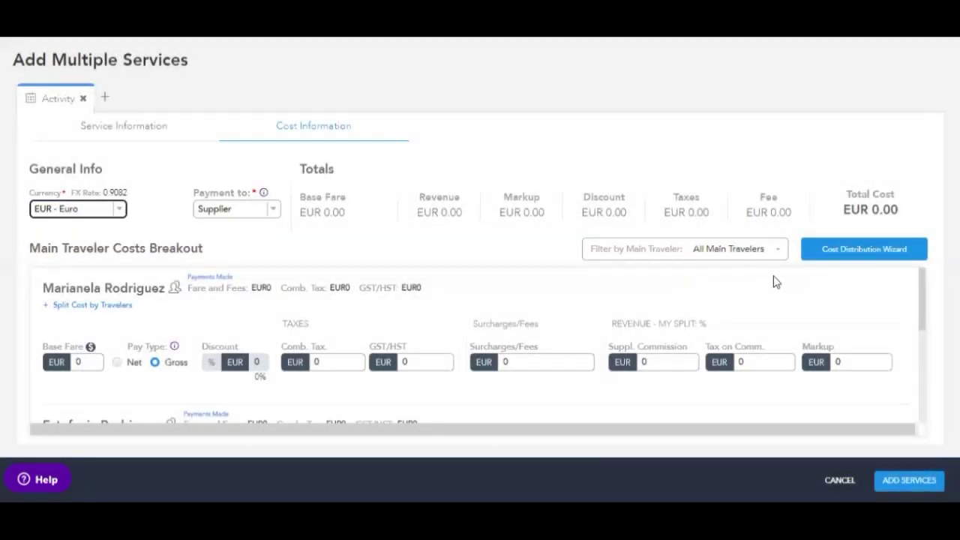
- Enter a base fare of EUR 100 for each of the three main travelers and add the activity to the trip
{"action": "left_click", "coordinate": [91, 361]}
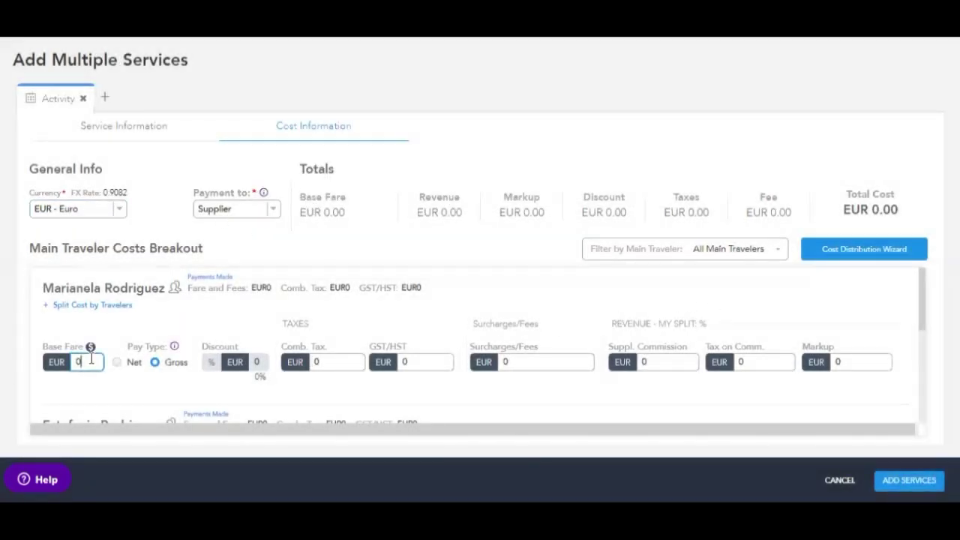
{"action": "type", "text": "100"}
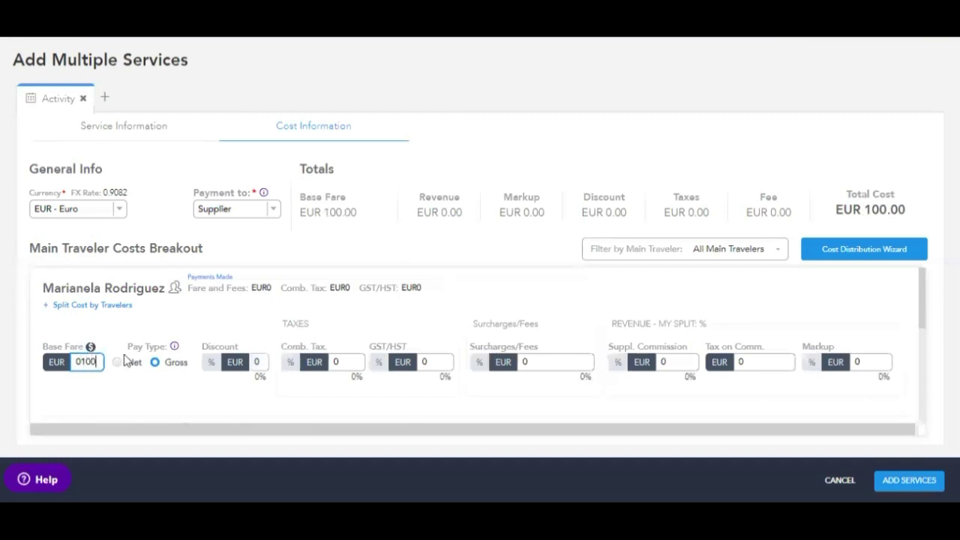
{"action": "scroll", "coordinate": [120, 363], "scroll_direction": "down", "scroll_amount": 2}
{"action": "left_click", "coordinate": [90, 285]}
{"action": "type", "text": "100"}
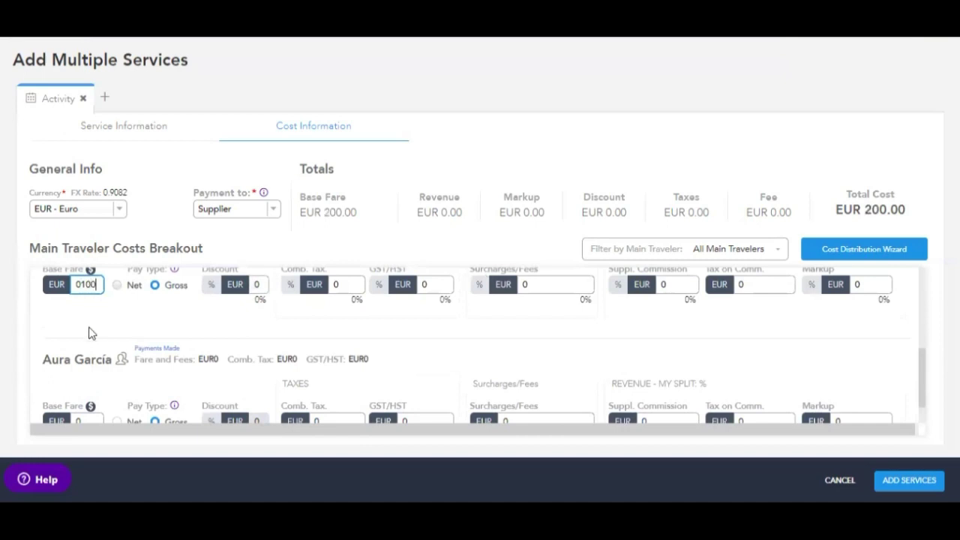
{"action": "scroll", "coordinate": [82, 346], "scroll_direction": "down", "scroll_amount": 1}
{"action": "left_click", "coordinate": [87, 384]}
{"action": "type", "text": "10"}
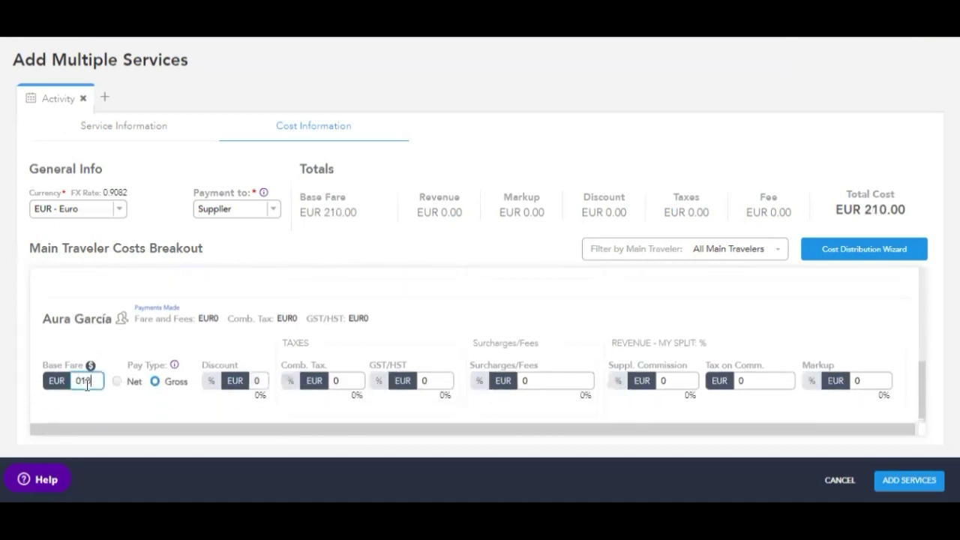
{"action": "type", "text": "0"}
{"action": "scroll", "coordinate": [708, 367], "scroll_direction": "up", "scroll_amount": 5}
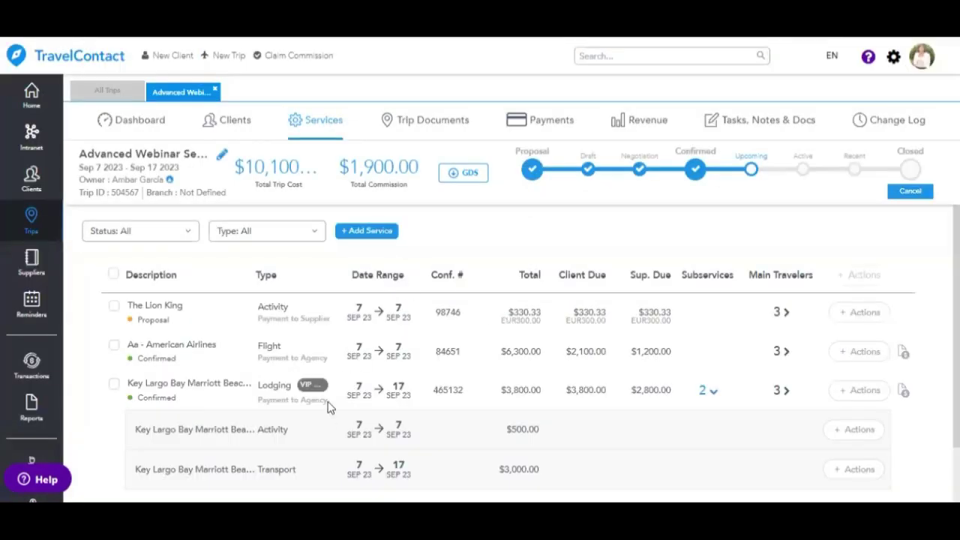
- Compare The Lion King activity's total in dollars and euros and expand its cost breakdown by main traveler
{"action": "scroll", "coordinate": [330, 405], "scroll_direction": "down", "scroll_amount": 2}
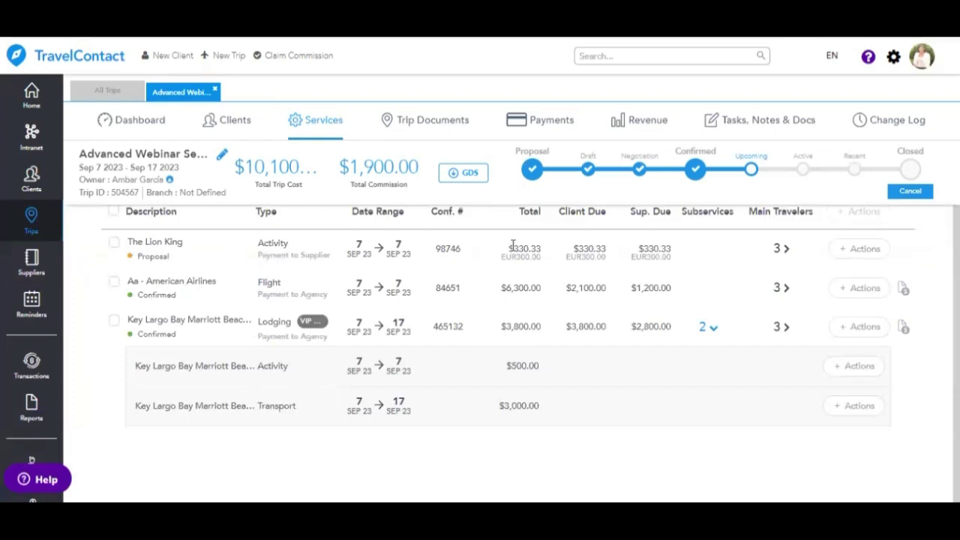
{"action": "left_click_drag", "start_coordinate": [531, 245], "coordinate": [539, 245]}
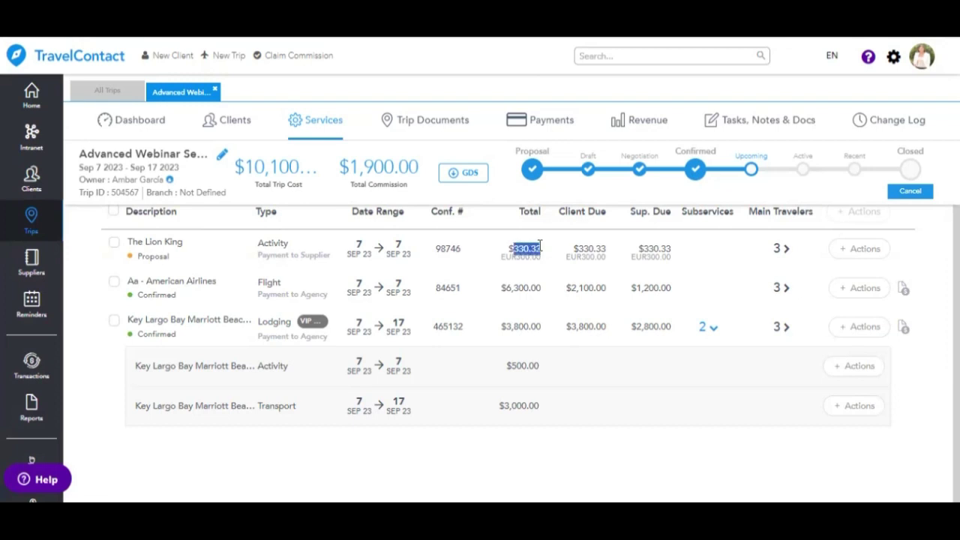
{"action": "left_click", "coordinate": [502, 257]}
{"action": "left_click_drag", "start_coordinate": [502, 256], "coordinate": [541, 257]}
{"action": "left_click", "coordinate": [784, 251]}
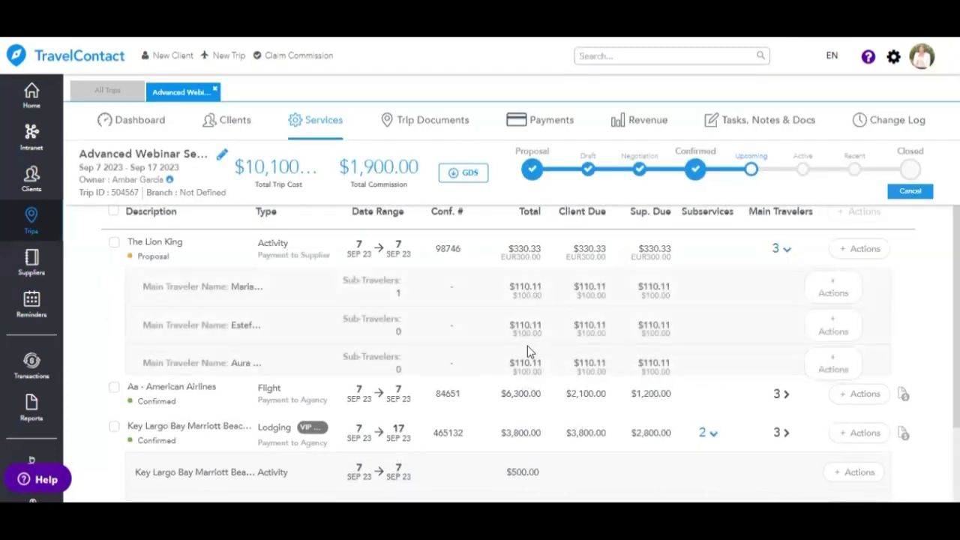
- Confirm The Lion King activity and open the trip's dashboard summary
{"action": "left_click", "coordinate": [843, 248]}
{"action": "left_click", "coordinate": [866, 273]}
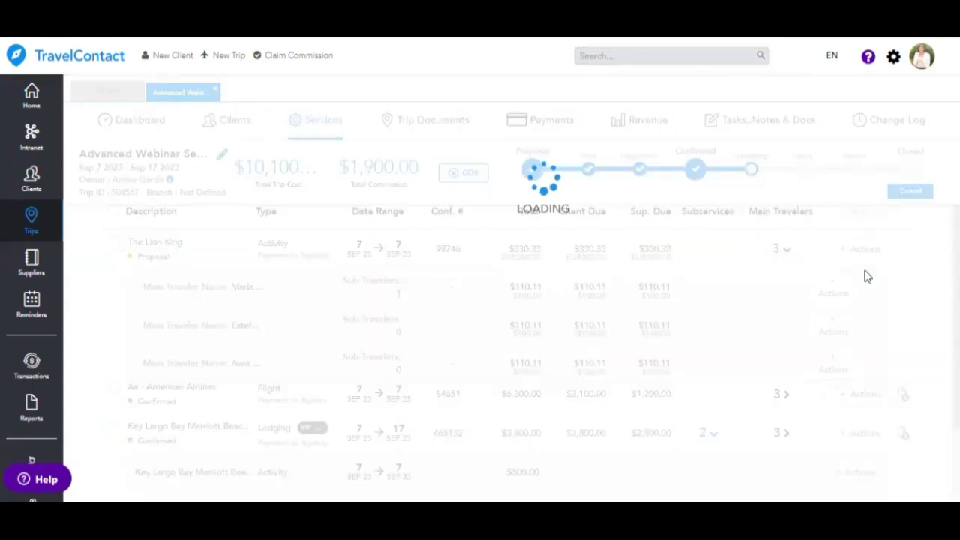
{"action": "scroll", "coordinate": [792, 242], "scroll_direction": "up", "scroll_amount": 1}
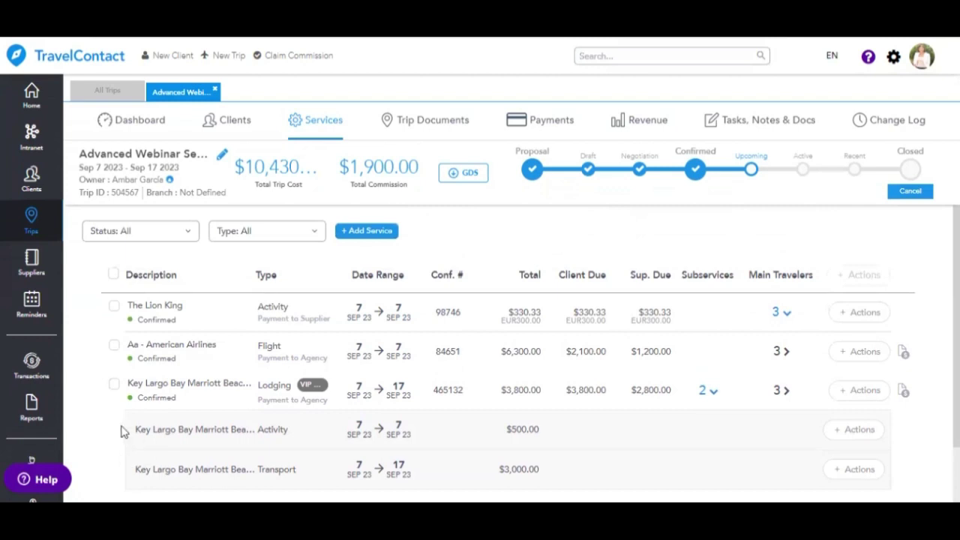
{"action": "left_click", "coordinate": [147, 123]}
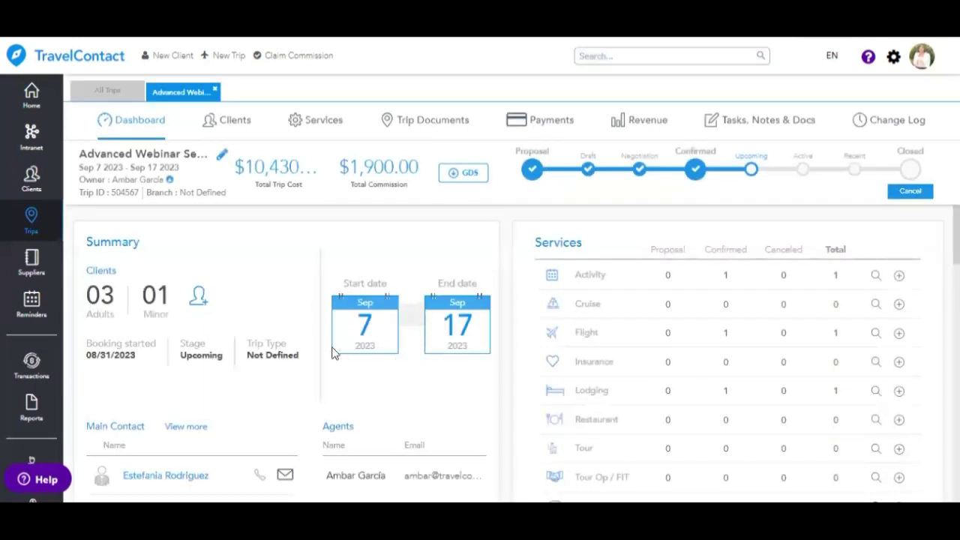
- Open the Services Report in the agency's transactions and reduce the browser zoom to 80%
{"action": "left_click", "coordinate": [34, 375]}
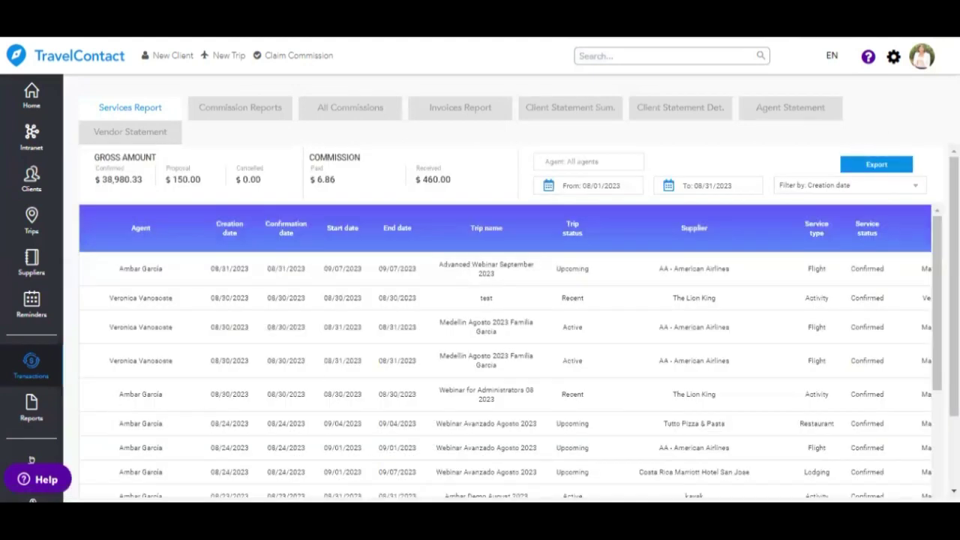
{"action": "key", "text": "alt+f"}
{"action": "left_click", "coordinate": [851, 188]}
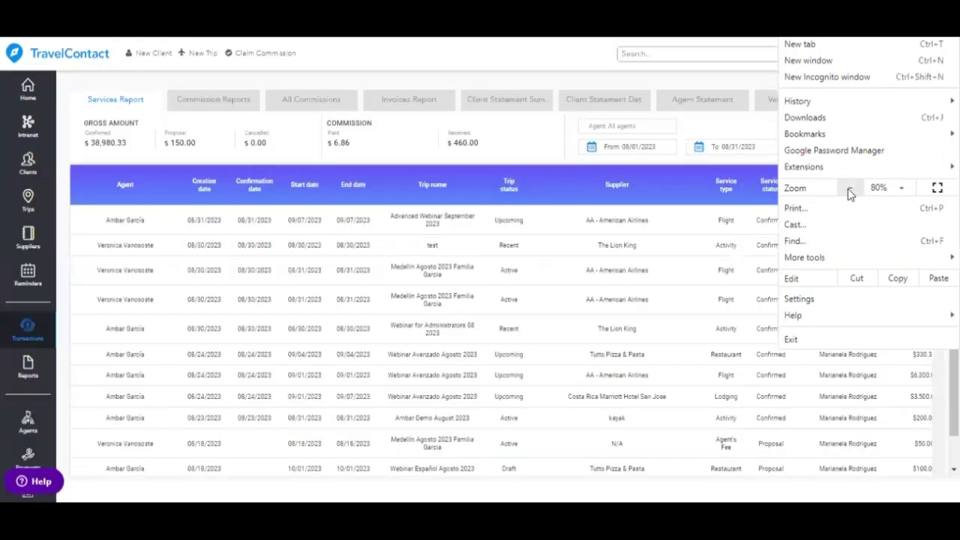
{"action": "left_click", "coordinate": [534, 81]}
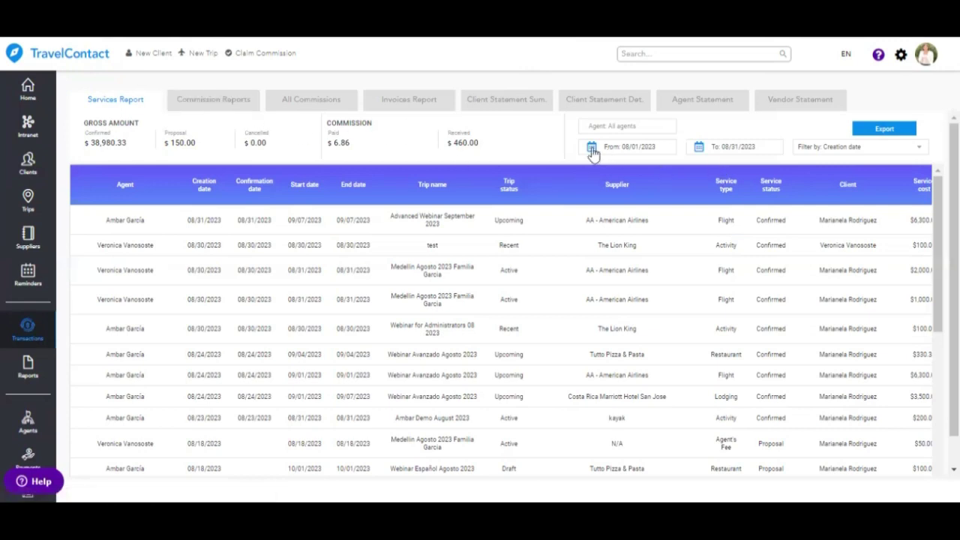
- Review the commission reports for commissions not received, not paid, and paid to agents
{"action": "left_click", "coordinate": [199, 105]}
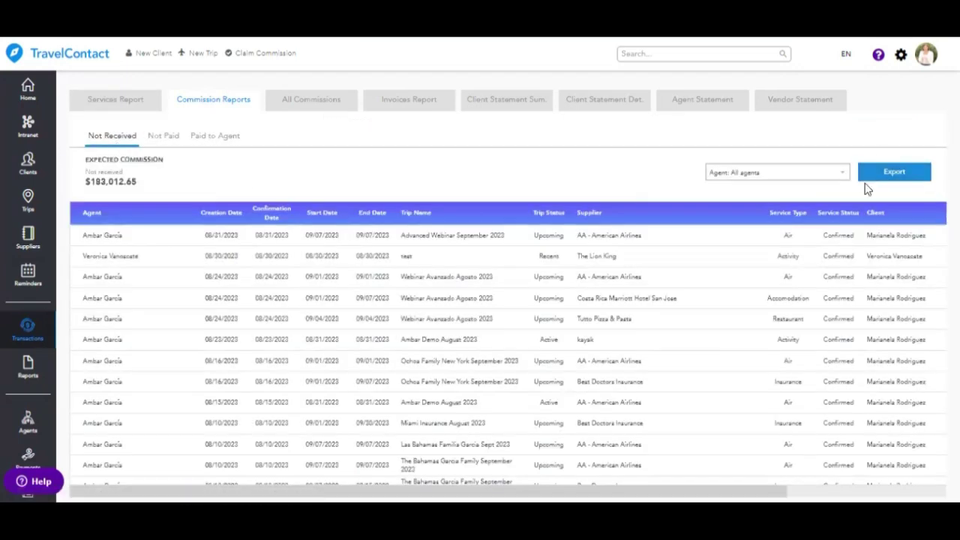
{"action": "left_click", "coordinate": [154, 137]}
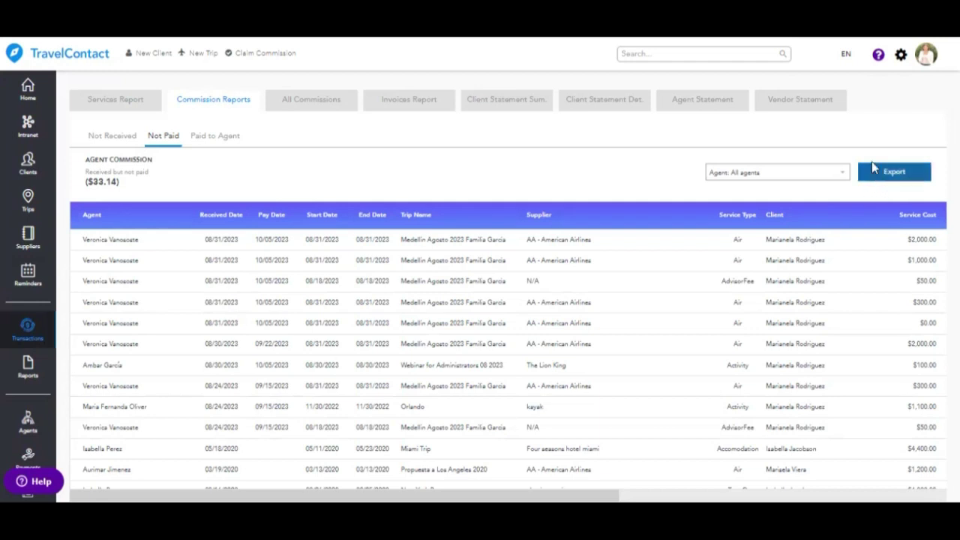
{"action": "left_click", "coordinate": [230, 143]}
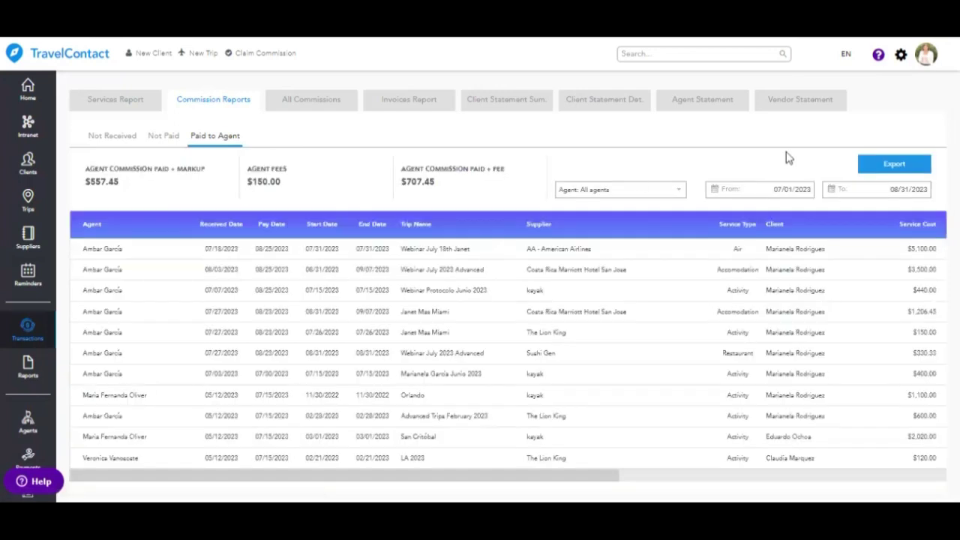
- Filter the paid-to-agent commissions by the trip owner's agent name and set the start date to 07/01/2022
{"action": "left_click", "coordinate": [675, 193]}
{"action": "left_click", "coordinate": [657, 221]}
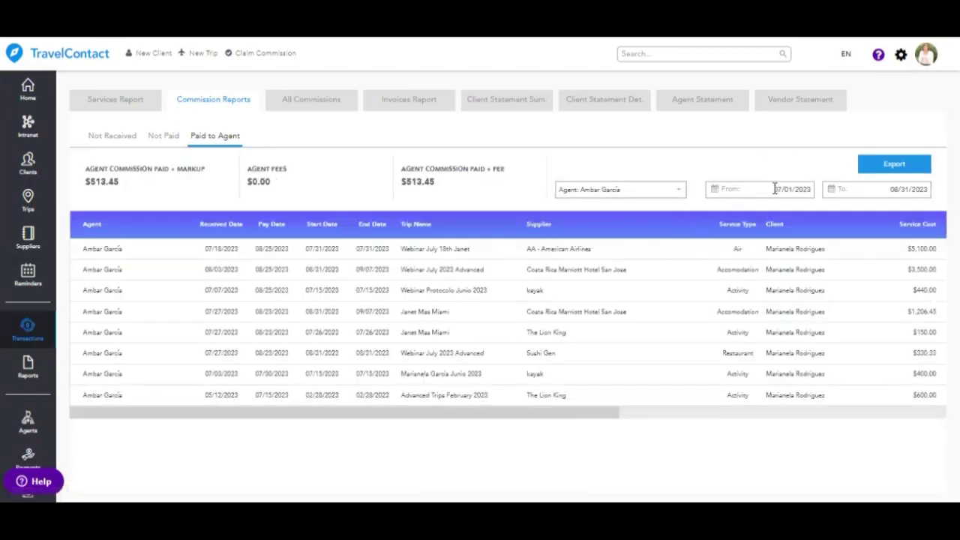
{"action": "left_click", "coordinate": [774, 189]}
{"action": "left_click", "coordinate": [717, 213]}
{"action": "left_click", "coordinate": [717, 213]}
{"action": "left_click", "coordinate": [717, 213]}
{"action": "left_click", "coordinate": [788, 252]}
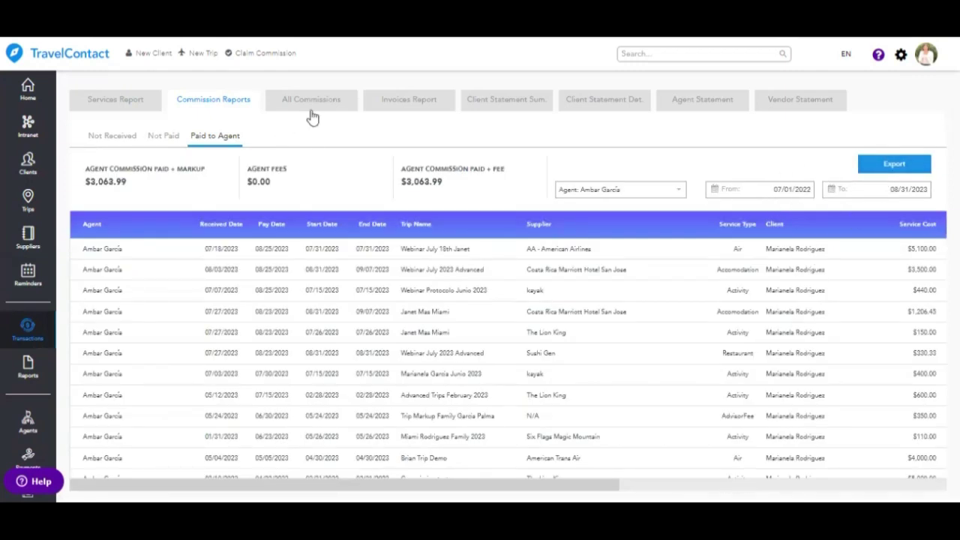
- View the Invoices Report and check its start and end date filters
{"action": "left_click", "coordinate": [395, 100]}
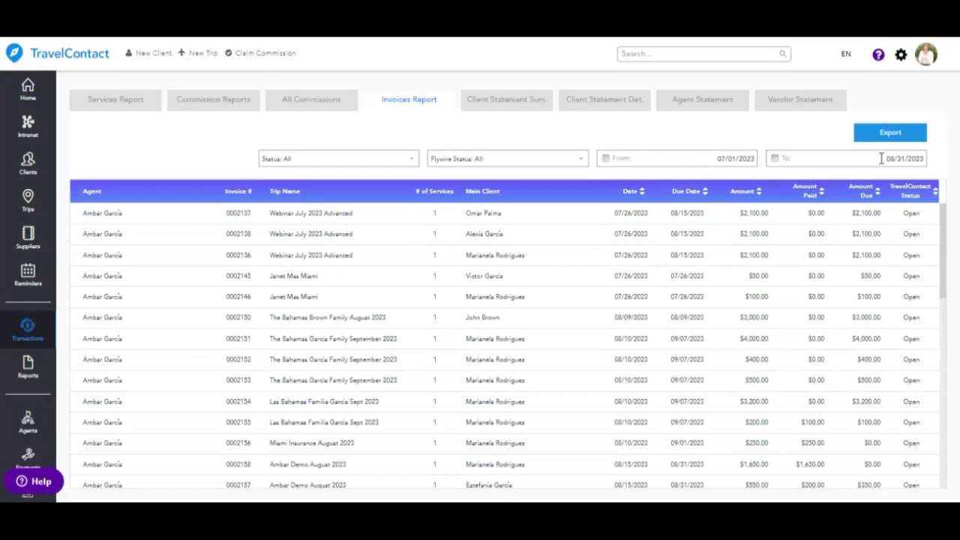
{"action": "left_click", "coordinate": [746, 159]}
{"action": "left_click", "coordinate": [868, 158]}
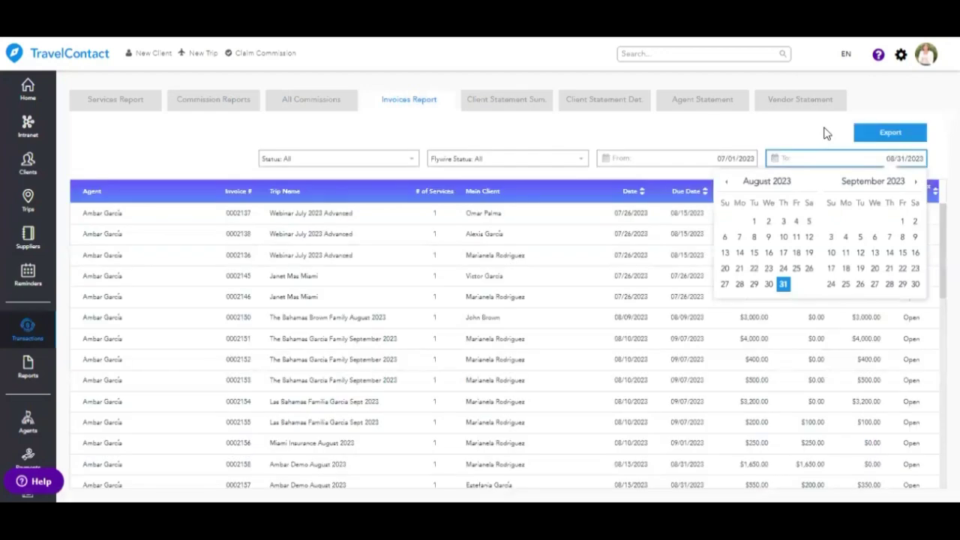
{"action": "left_click", "coordinate": [826, 133]}
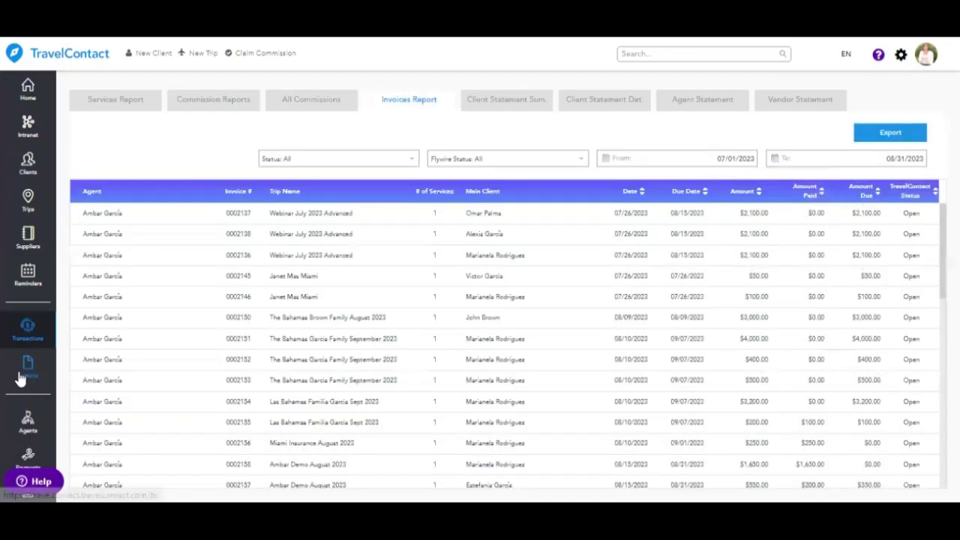
- Review the amounts and services in the agency reports and check the agents available for filtering services
{"action": "left_click", "coordinate": [28, 367]}
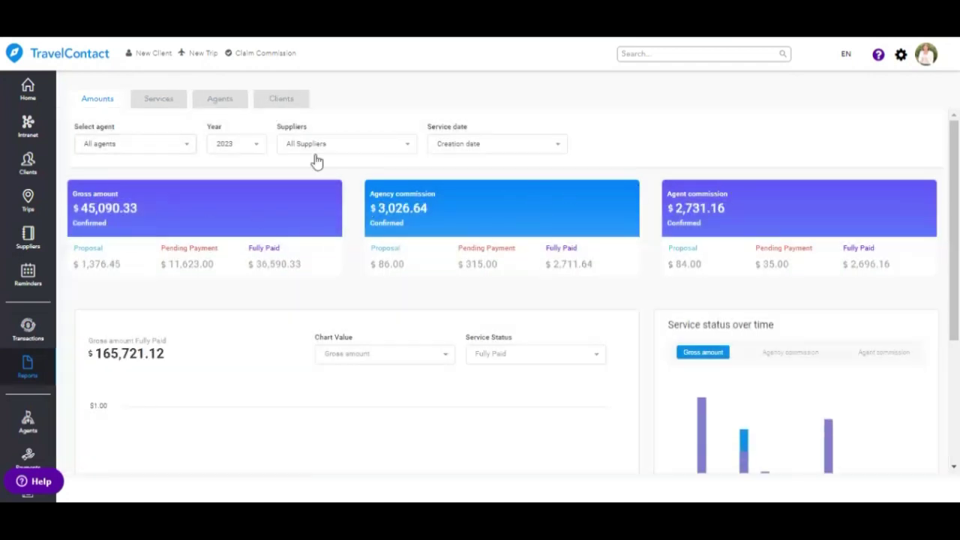
{"action": "left_click", "coordinate": [161, 98]}
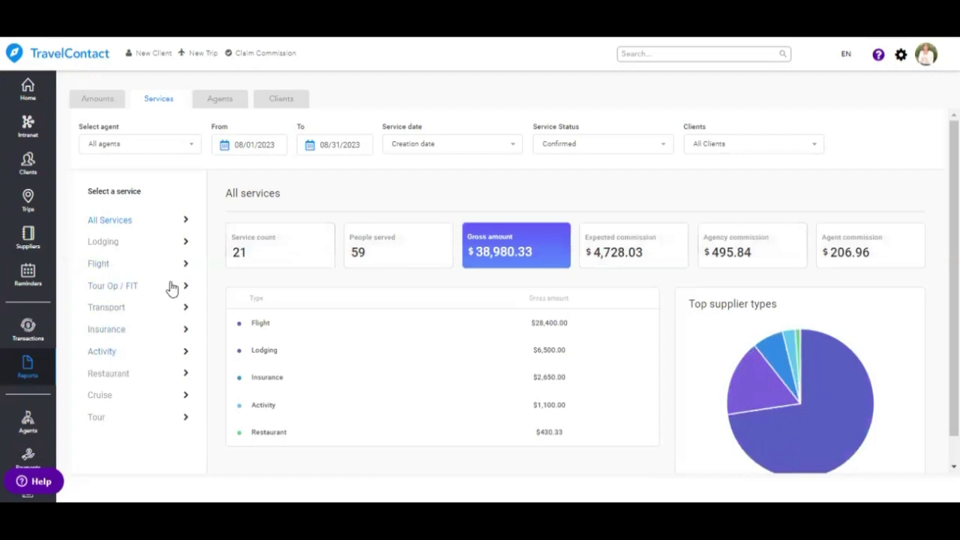
{"action": "left_click", "coordinate": [170, 145]}
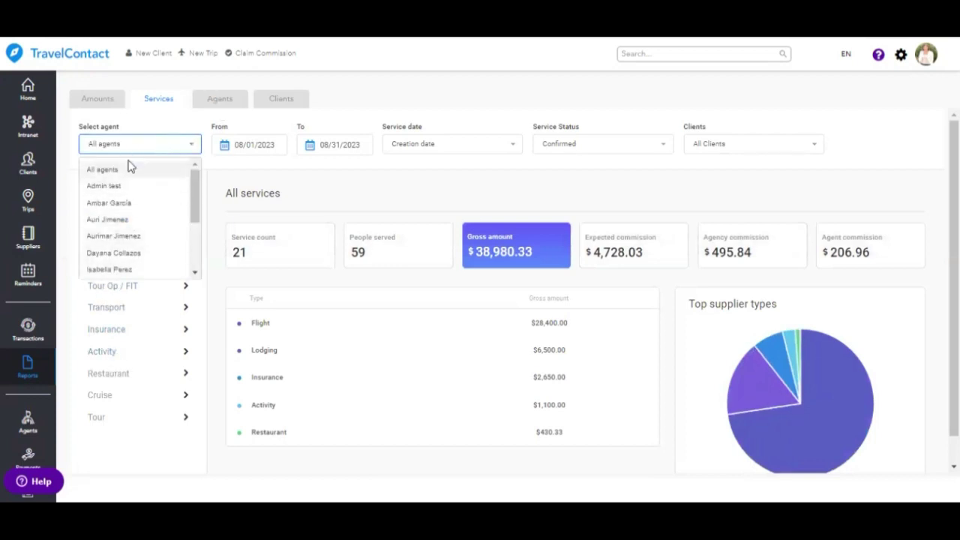
{"action": "scroll", "coordinate": [113, 255], "scroll_direction": "down", "scroll_amount": 5}
{"action": "left_click", "coordinate": [141, 120]}
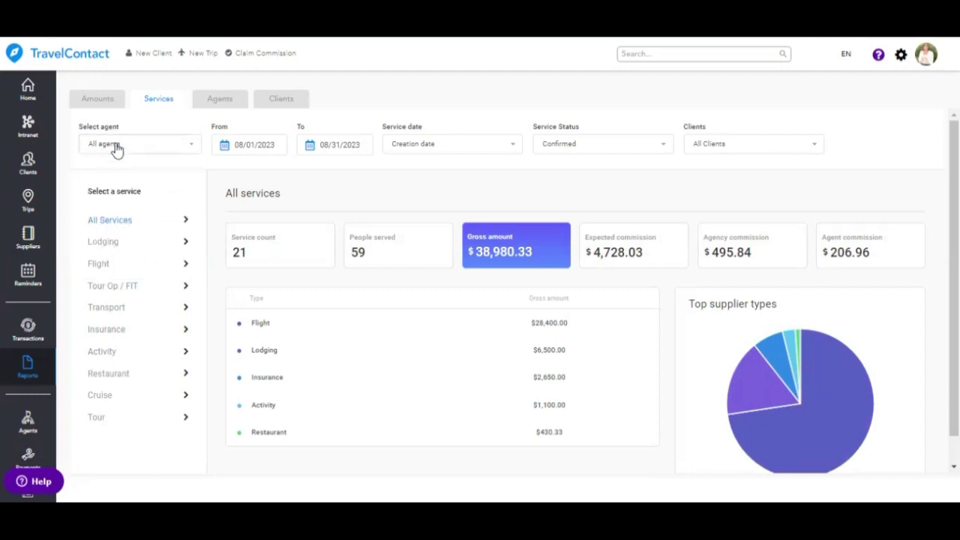
- Search the agents report by the trip owner's first name
{"action": "left_click", "coordinate": [236, 103]}
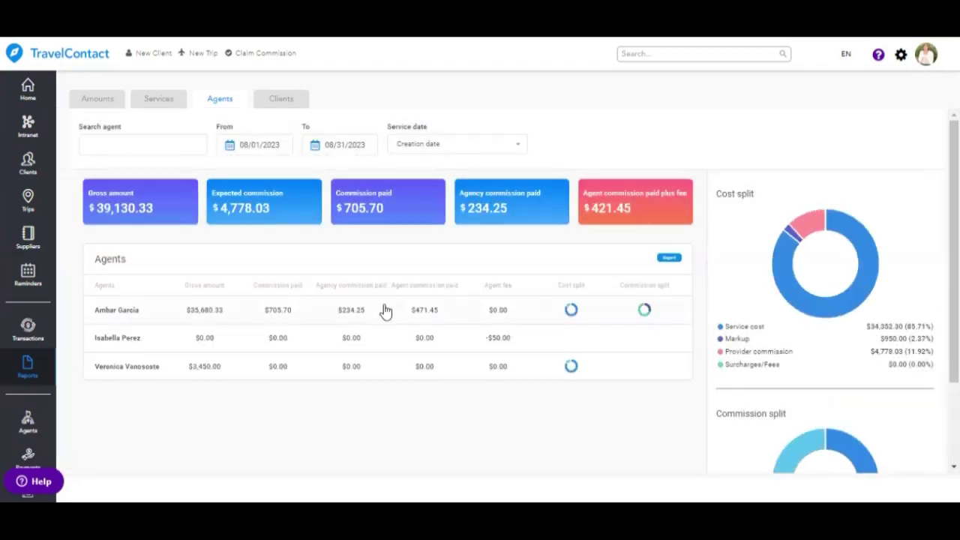
{"action": "left_click", "coordinate": [173, 142]}
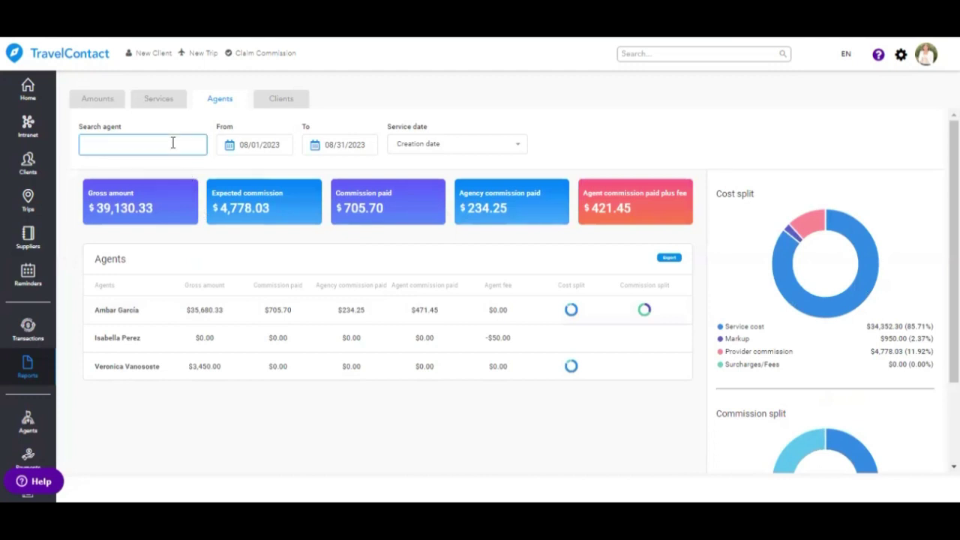
{"action": "type", "text": "ambar"}
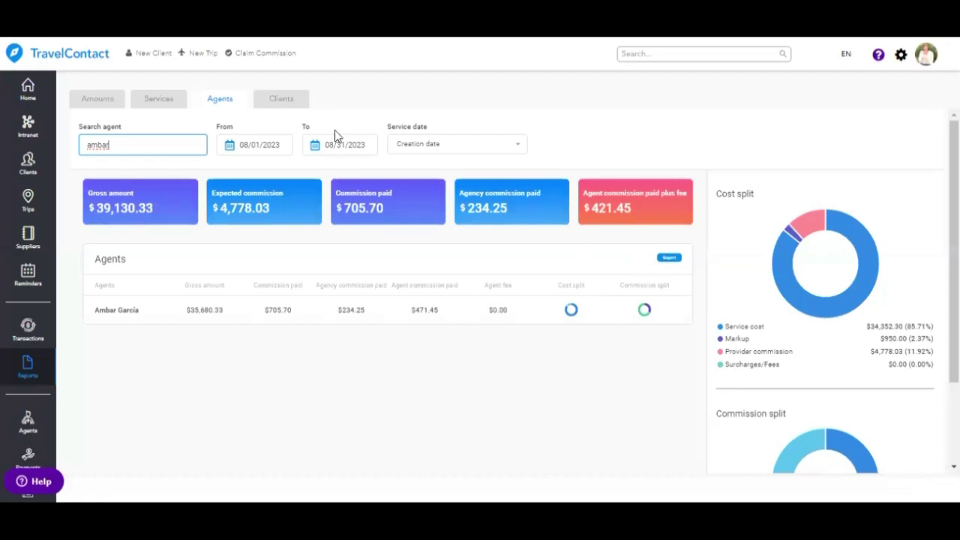
- View the clients report and break its chart down by agent
{"action": "left_click", "coordinate": [299, 105]}
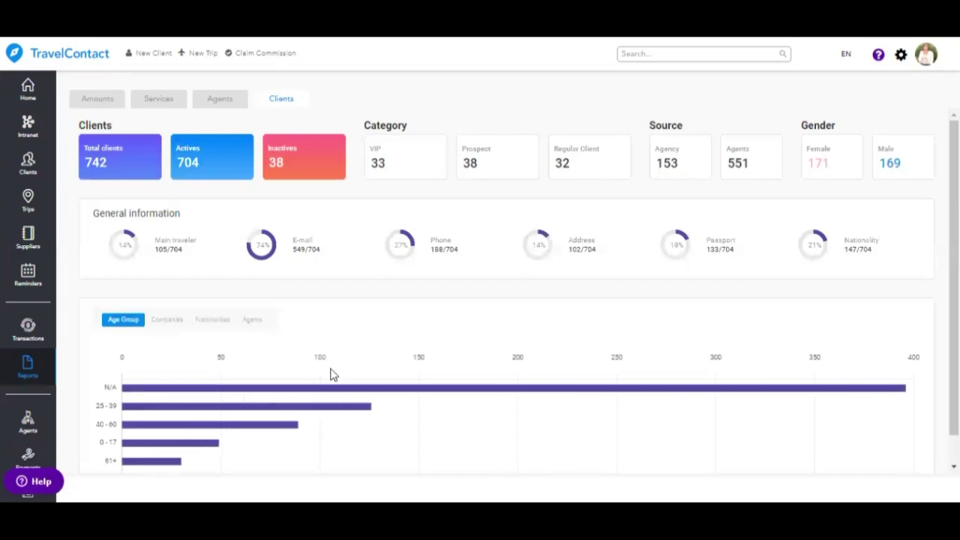
{"action": "left_click", "coordinate": [257, 320]}
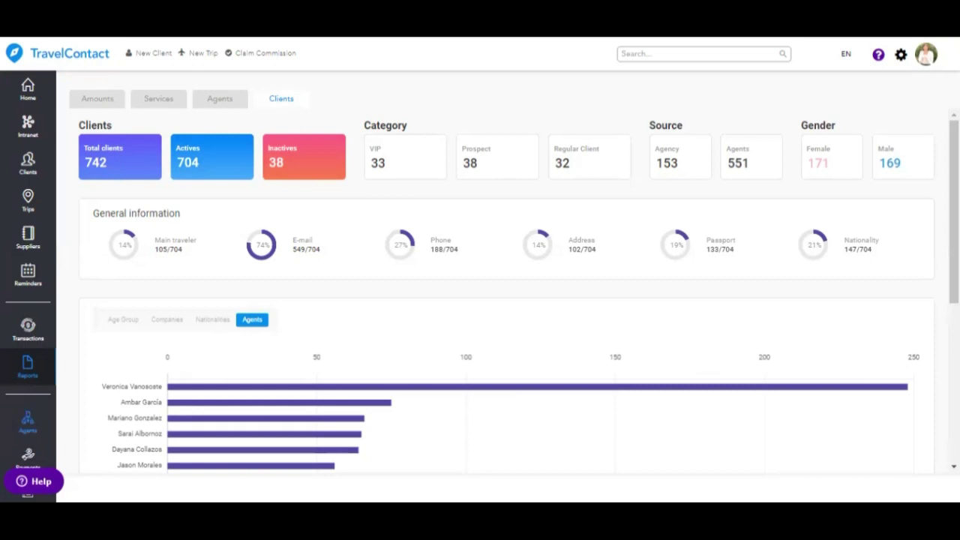
- Open the Help Center
{"action": "left_click", "coordinate": [878, 57]}
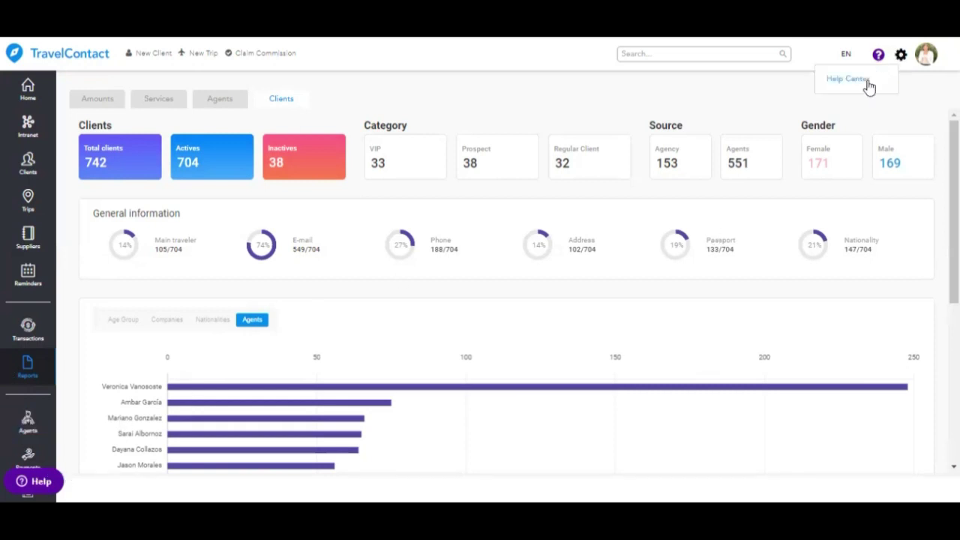